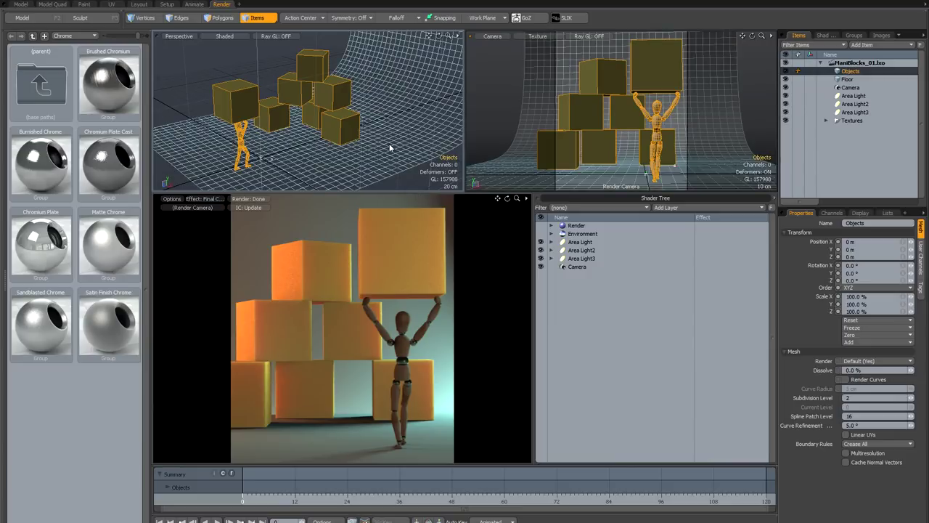
- Enlarge the render preview and pick the mannequin and a block in it to select their materials in the Shader Tree
left_click_drag(385, 142, 389, 141, "alt+shift")
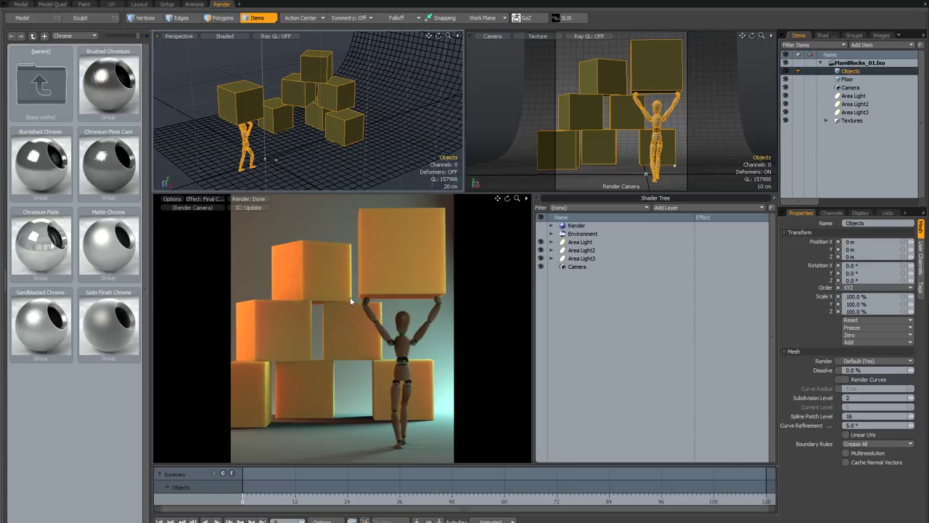
key("ctrl+space")
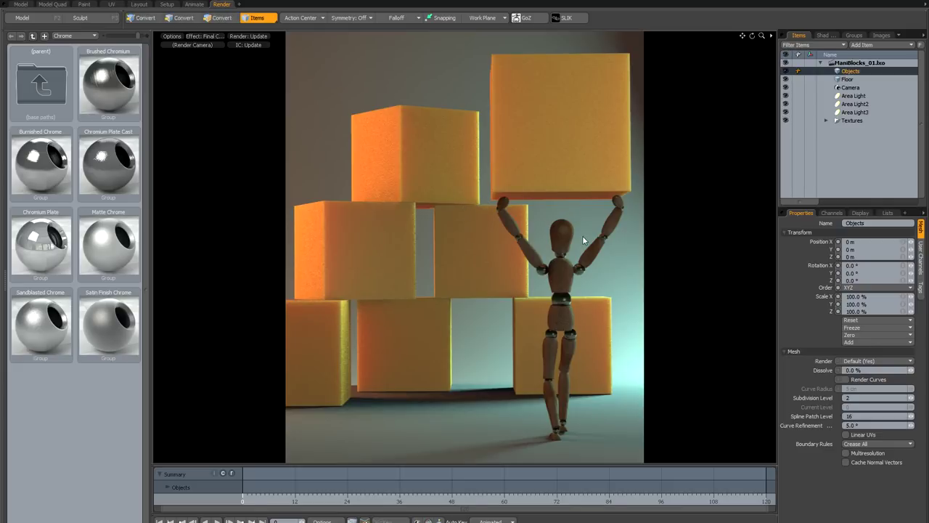
left_click(825, 36)
left_click(560, 269)
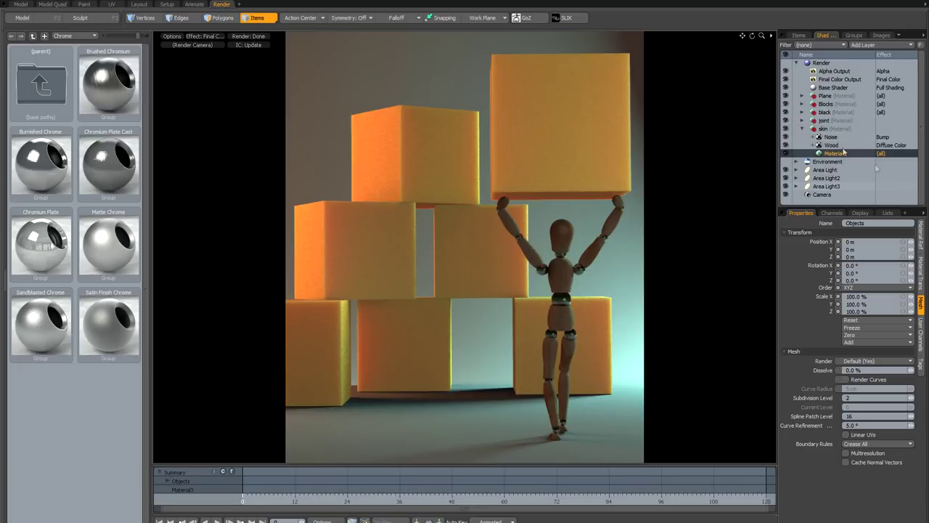
left_click(568, 131)
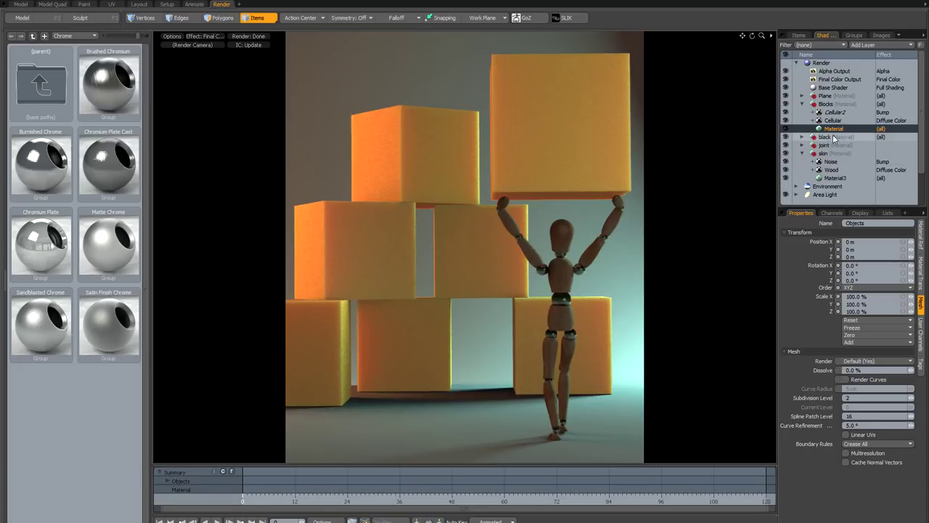
left_click(561, 270)
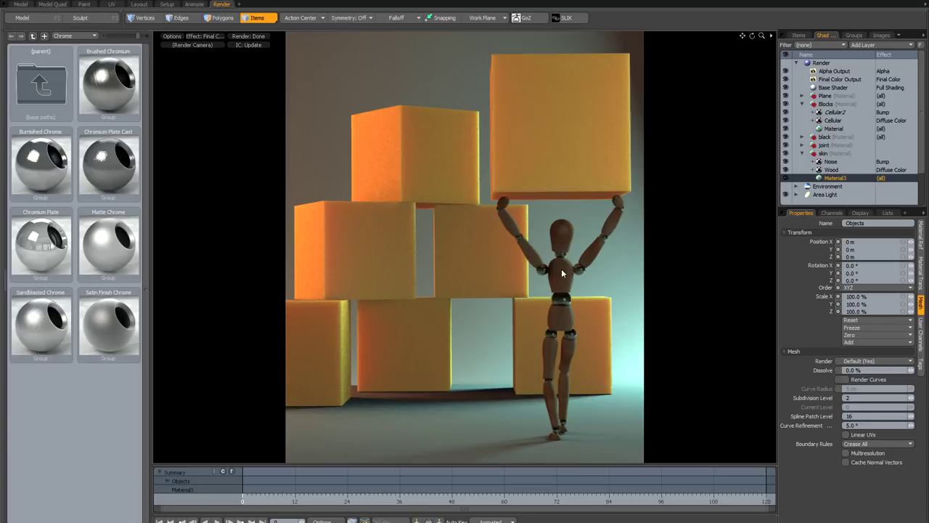
- Toggle the visibility of the skin material's Wood texture and orbit the render camera around the mannequin in the preview
left_click(785, 169)
left_click(786, 170)
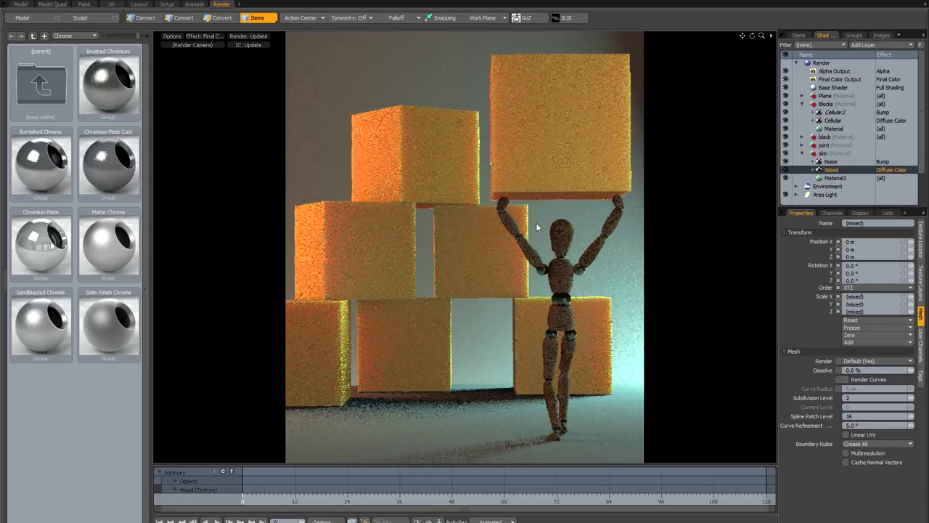
mouse_move(536, 222)
left_mouse_down("alt")
mouse_move(528, 227)
mouse_move(537, 232)
mouse_move(546, 215)
left_mouse_up("alt")
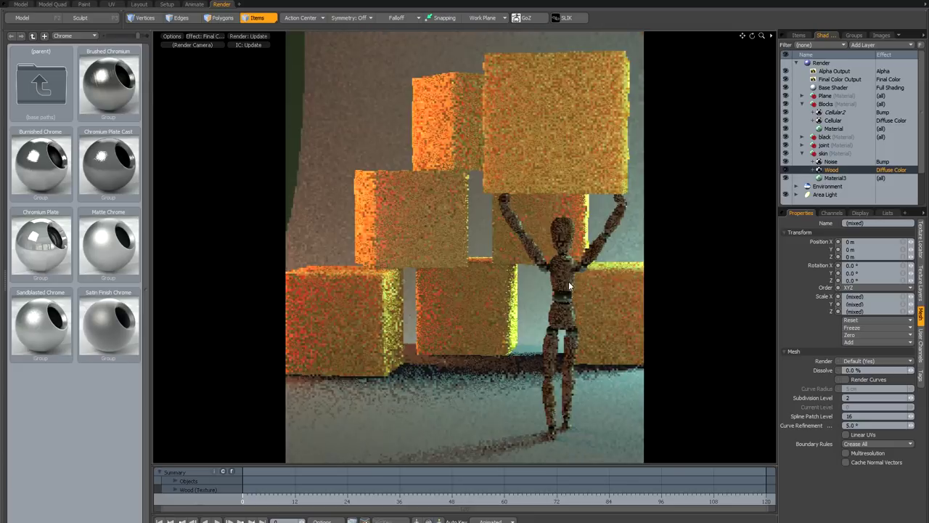
left_click_drag(577, 253, 528, 237, "alt")
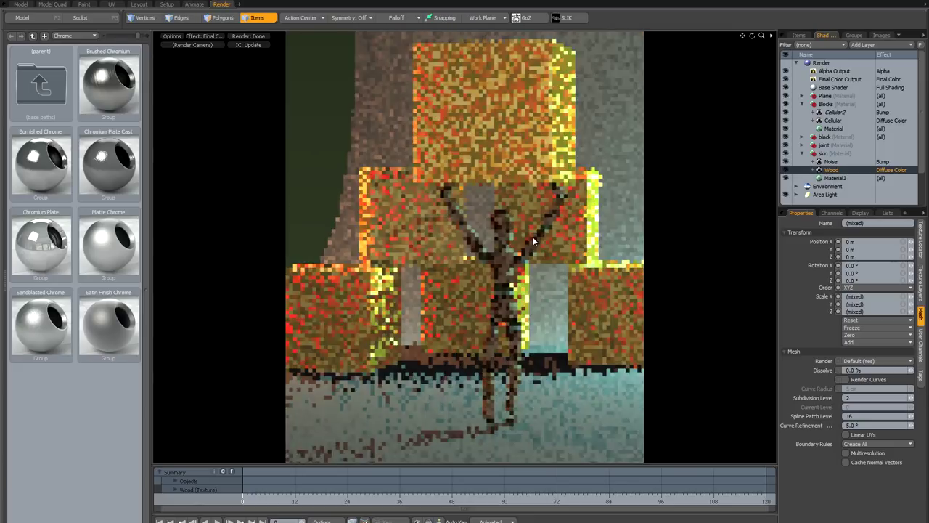
left_click_drag(540, 239, 501, 241, "alt")
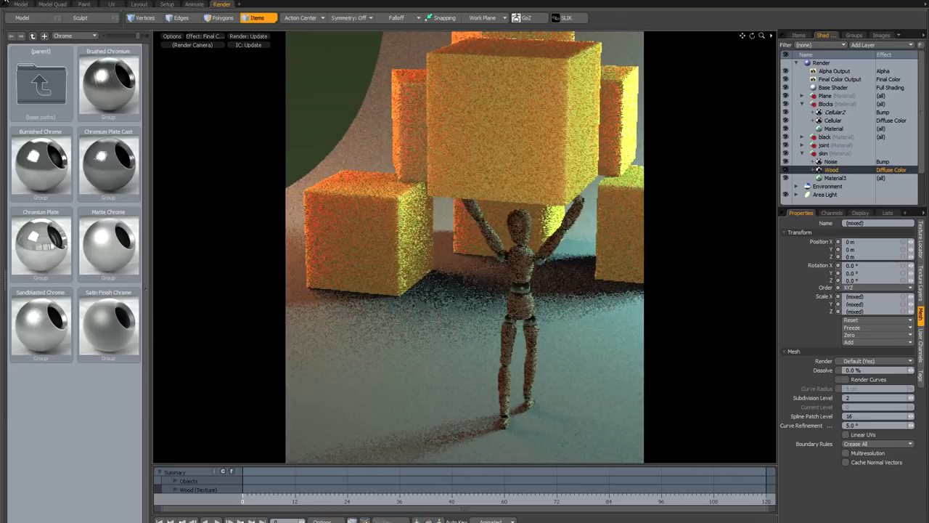
- Revert the scene to its last saved version and restore the multi-viewport Render layout
left_click(10, 1)
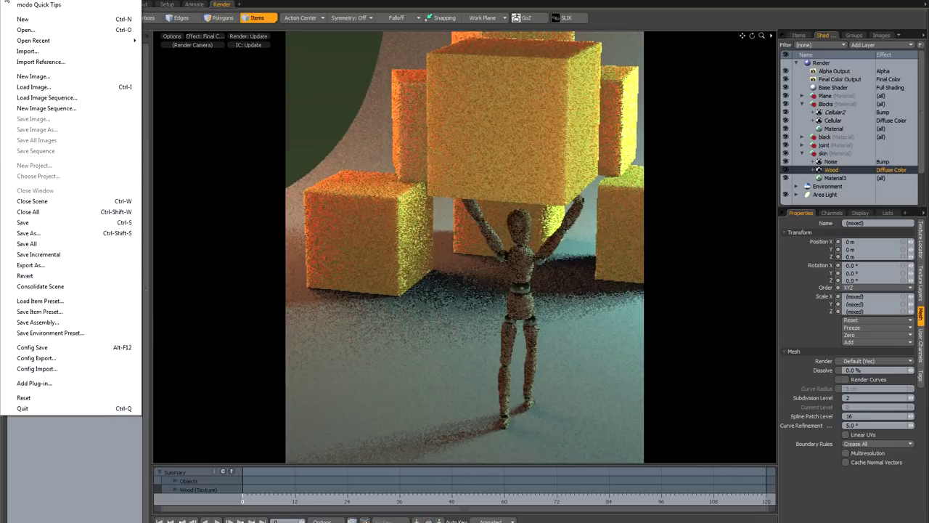
left_click(26, 275)
left_click(513, 268)
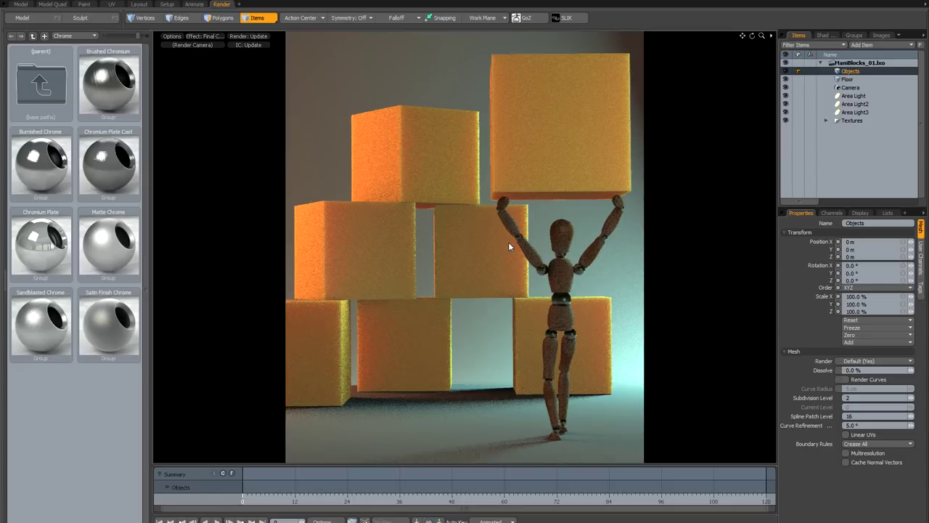
key("ctrl+space")
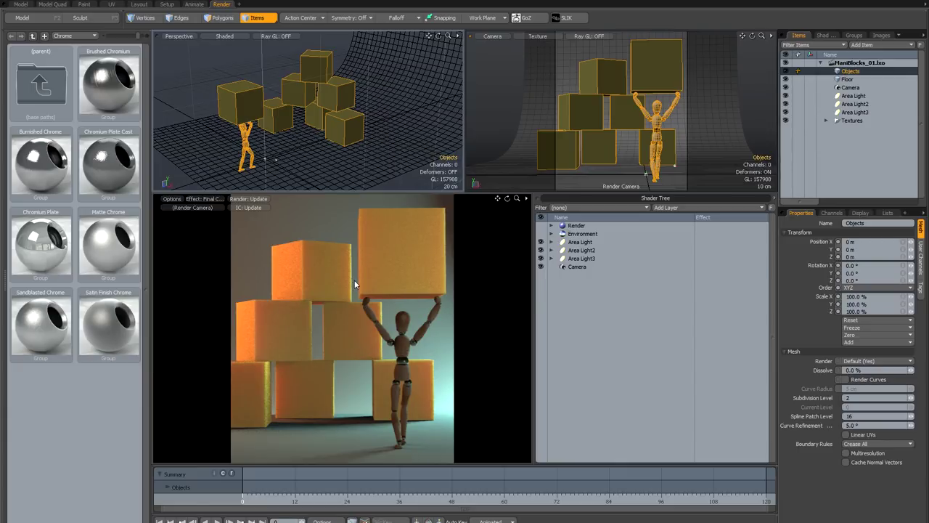
- Switch to the four-view Model Quad layout and on to the single-view Model layout
left_click(45, 5)
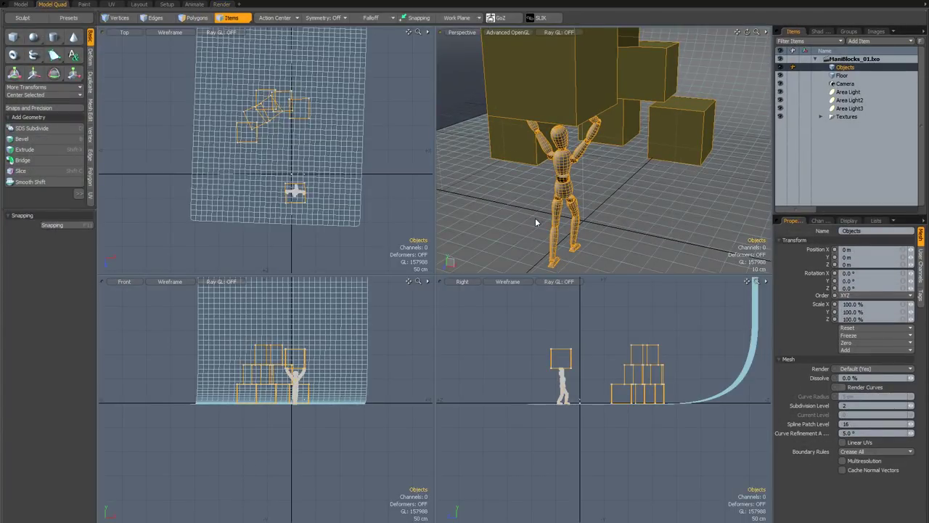
key("ctrl+space")
left_click_drag(535, 218, 482, 240, "alt")
left_click(20, 5)
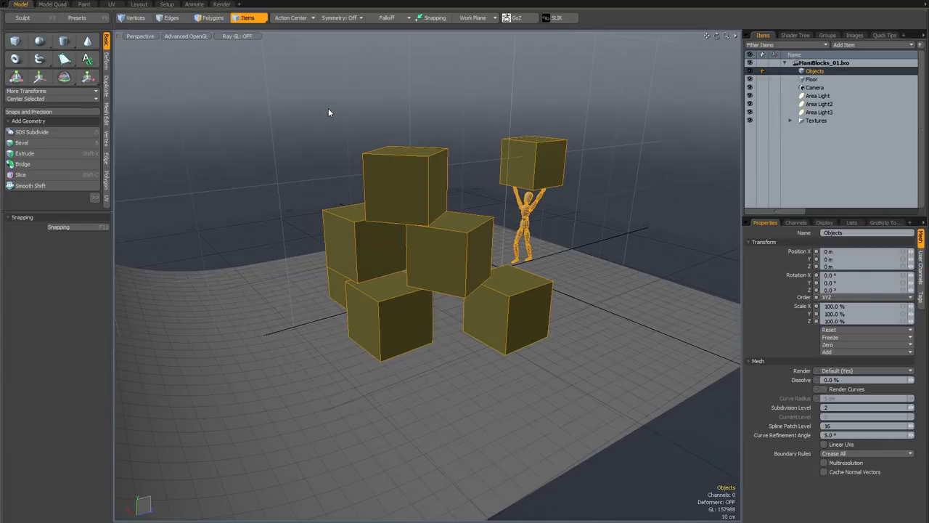
- Examine the mannequin in the Model Quad layout's orthographic views and return to the Model layout
left_click(53, 5)
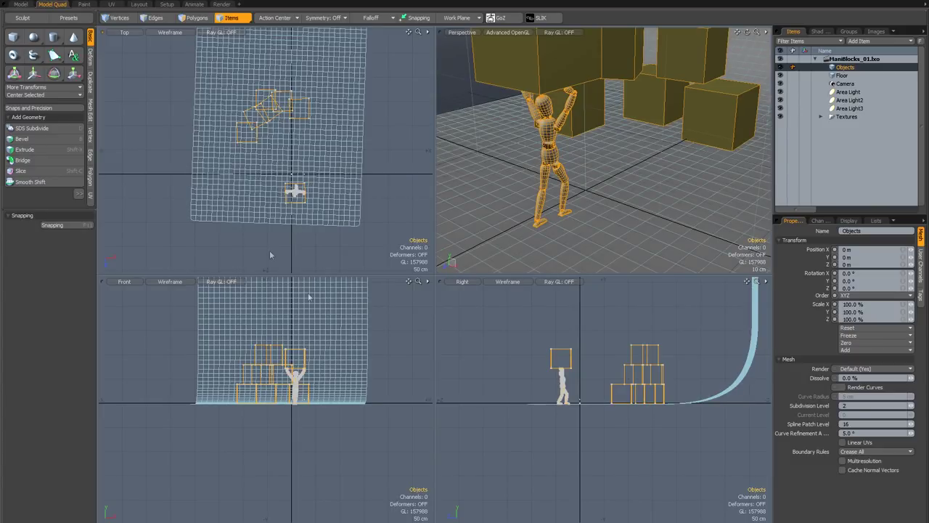
scroll(281, 352, "up", 4)
left_click_drag(308, 402, 259, 298, "alt")
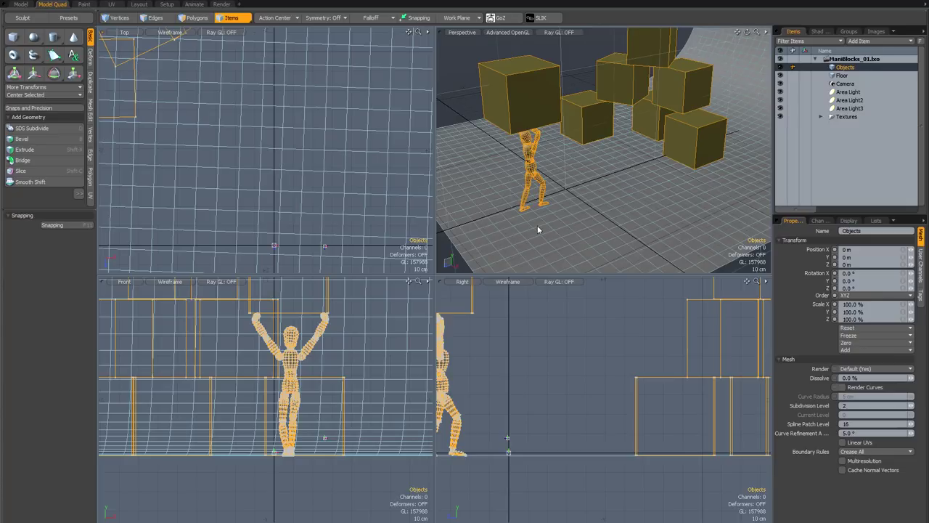
left_click(21, 5)
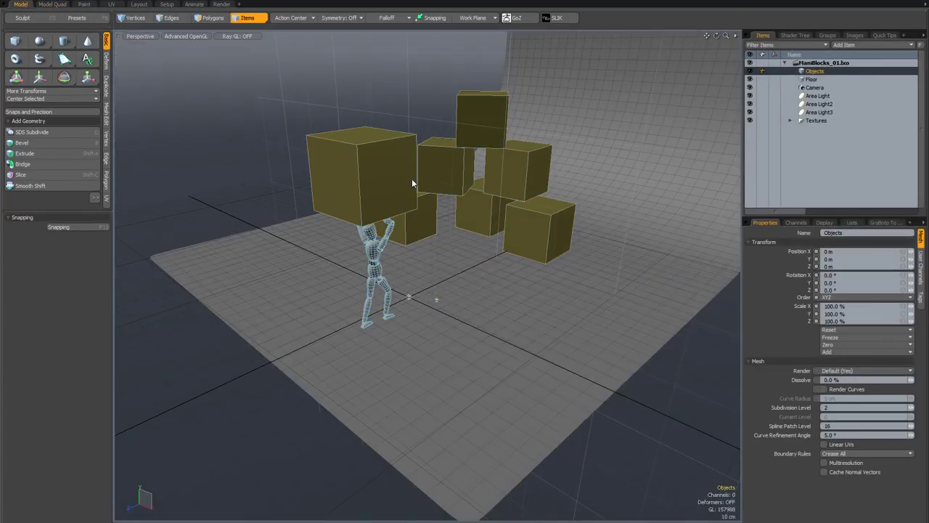
left_click_drag(412, 183, 442, 204, "alt")
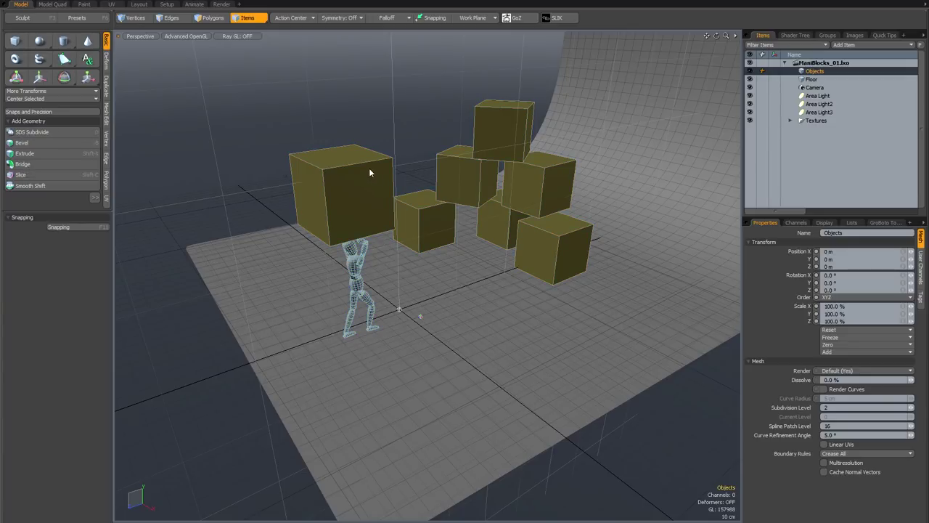
- Duplicate the perspective viewport to get two side-by-side 3D views
left_click(119, 39)
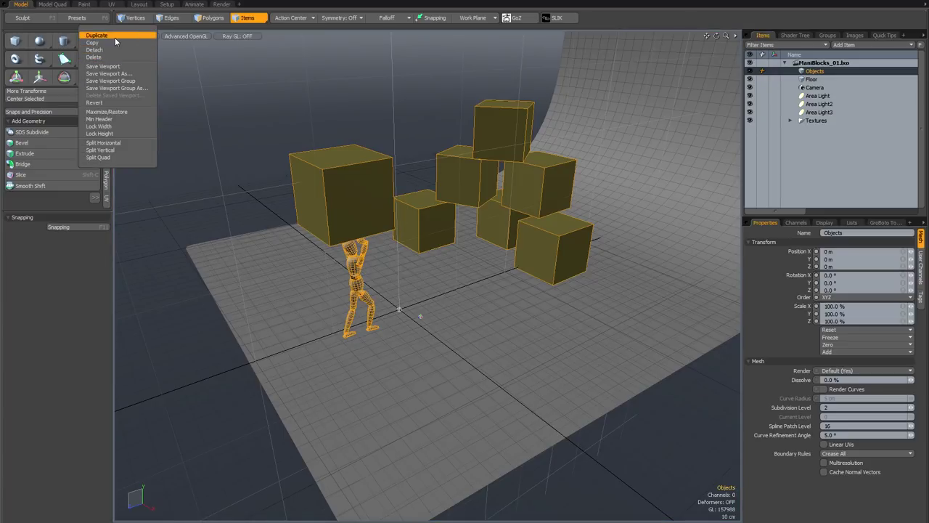
left_click(115, 36)
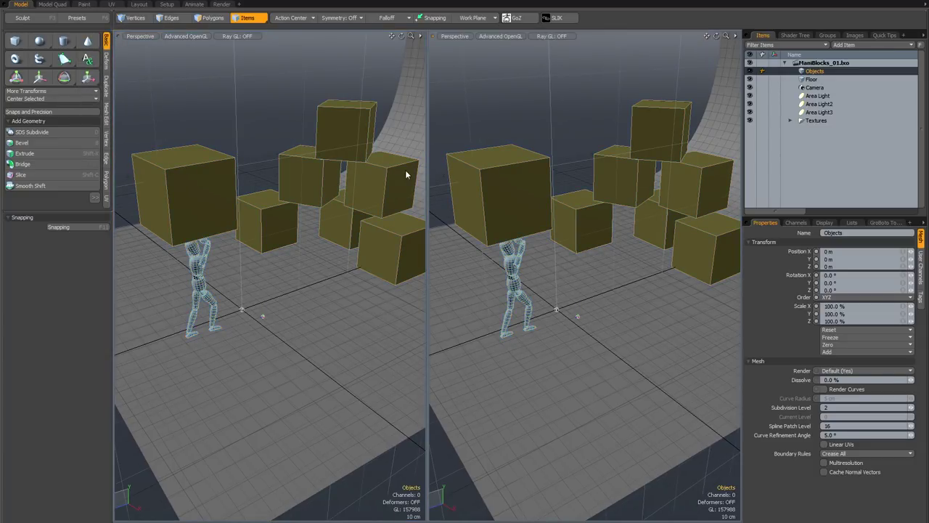
left_click(366, 141)
- Copy the second perspective viewport into a floating window and close that window
left_click(431, 36)
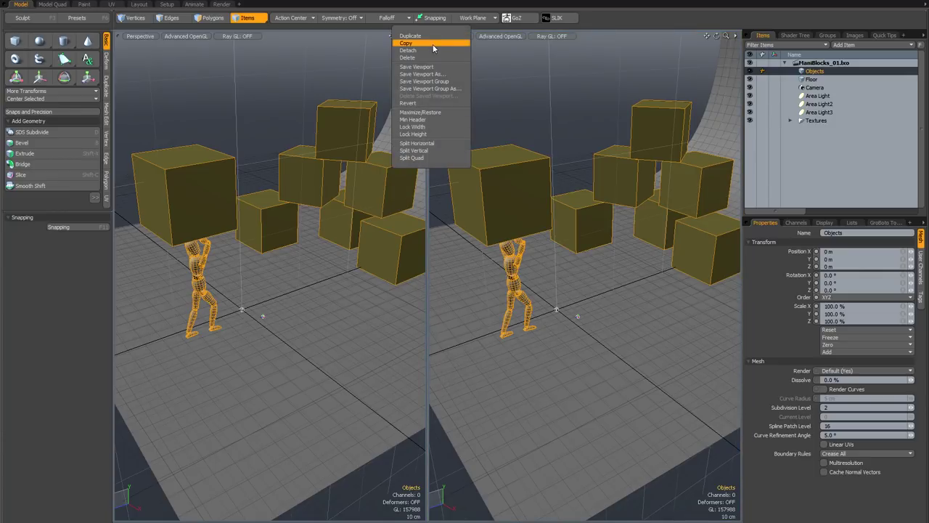
left_click(432, 44)
left_click_drag(555, 17, 474, 64)
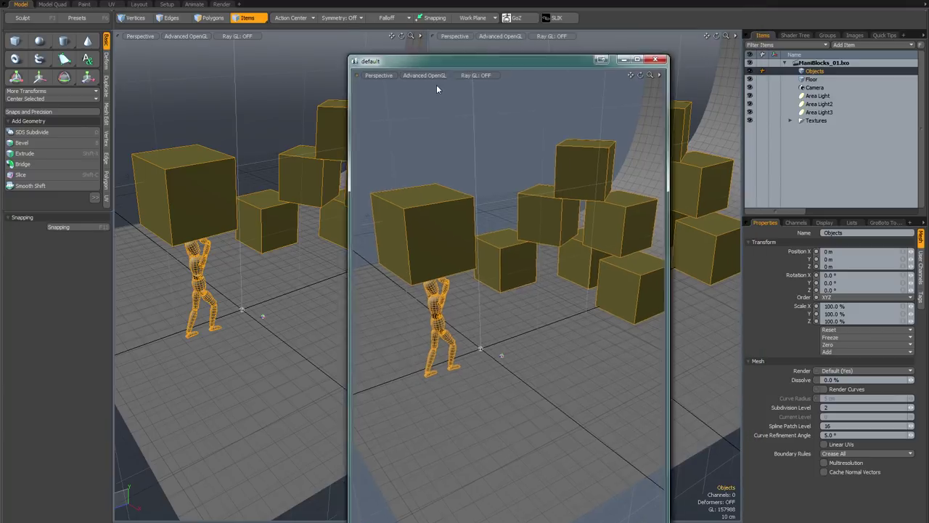
left_click_drag(437, 89, 420, 53)
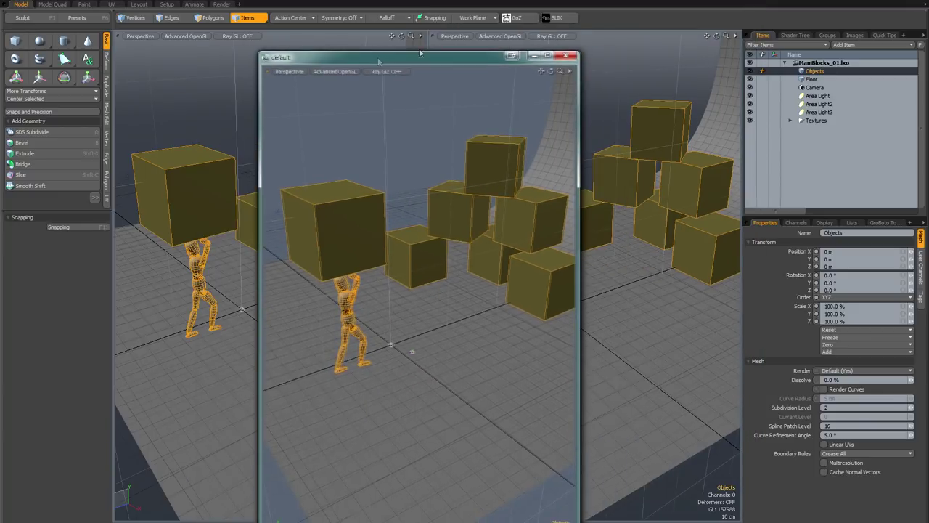
left_click(565, 55)
- Detach the second perspective viewport from the layout as a floating window and close it
left_click(431, 35)
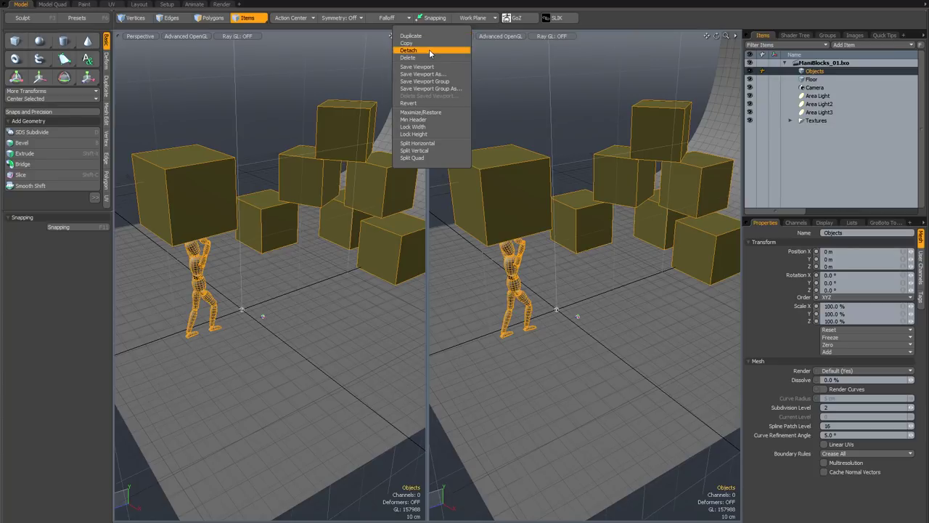
left_click(429, 49)
left_click_drag(552, 18, 398, 41)
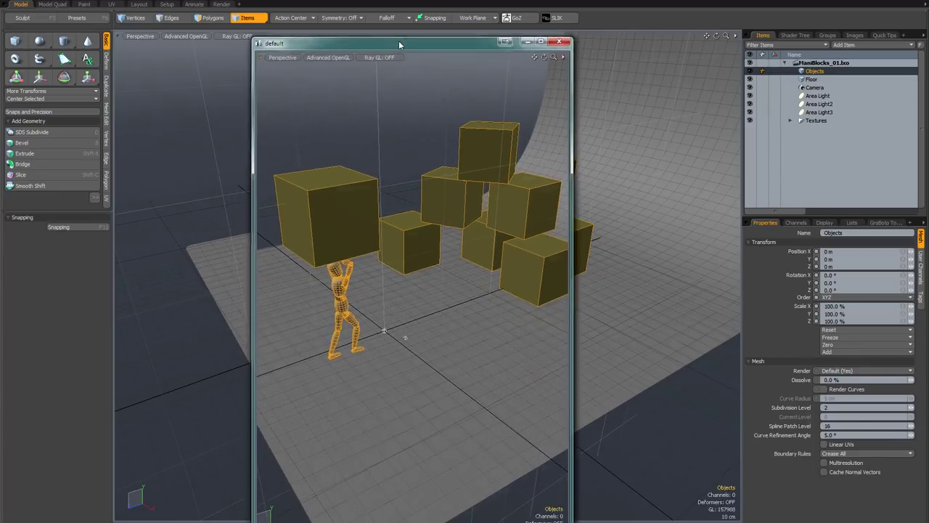
left_click(557, 41)
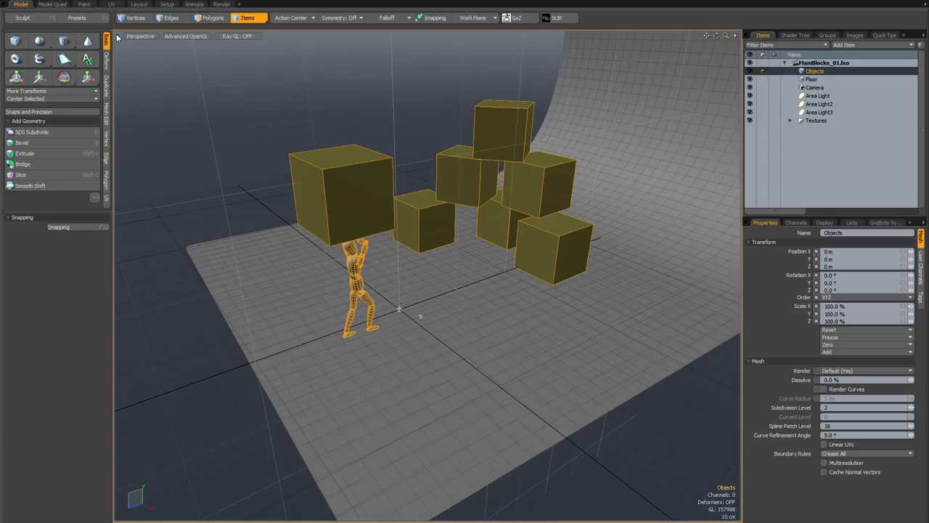
- Duplicate the perspective viewport again and delete the duplicate from the layout
left_click(118, 38)
left_click(164, 44)
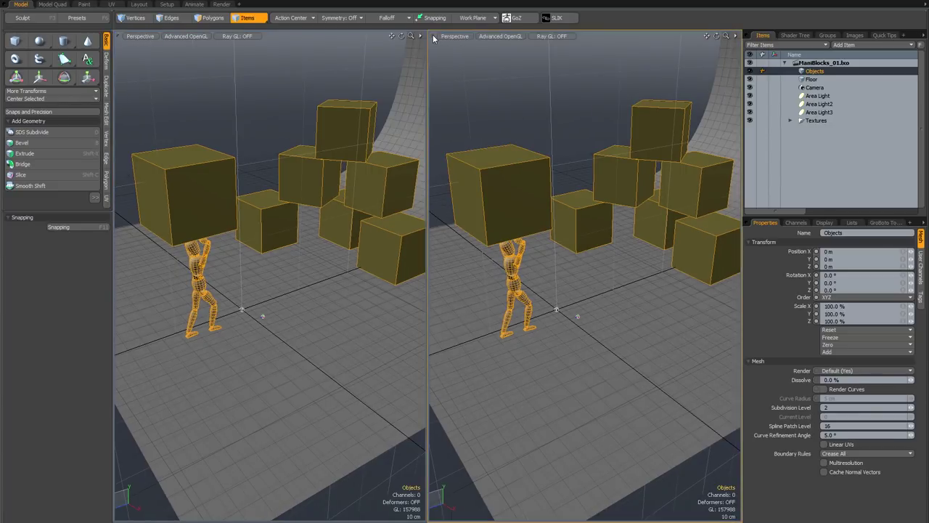
left_click(433, 35)
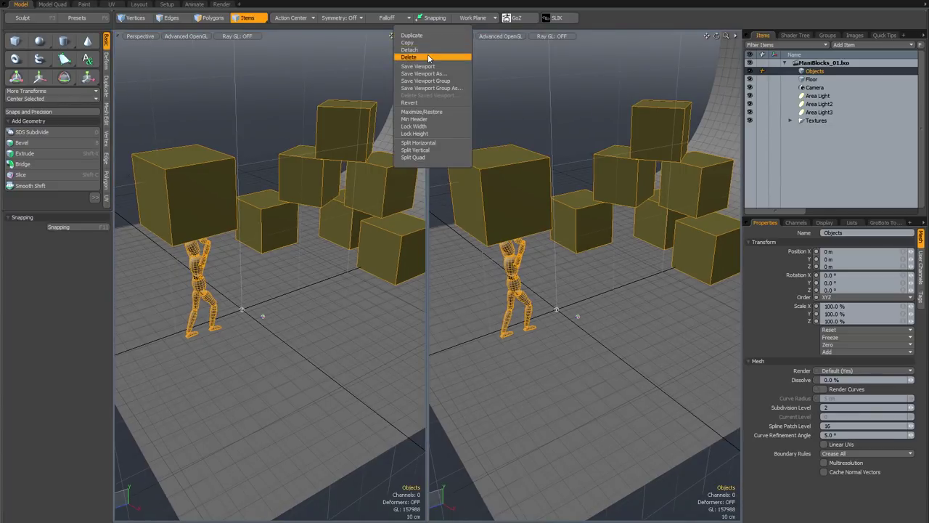
left_click(427, 57)
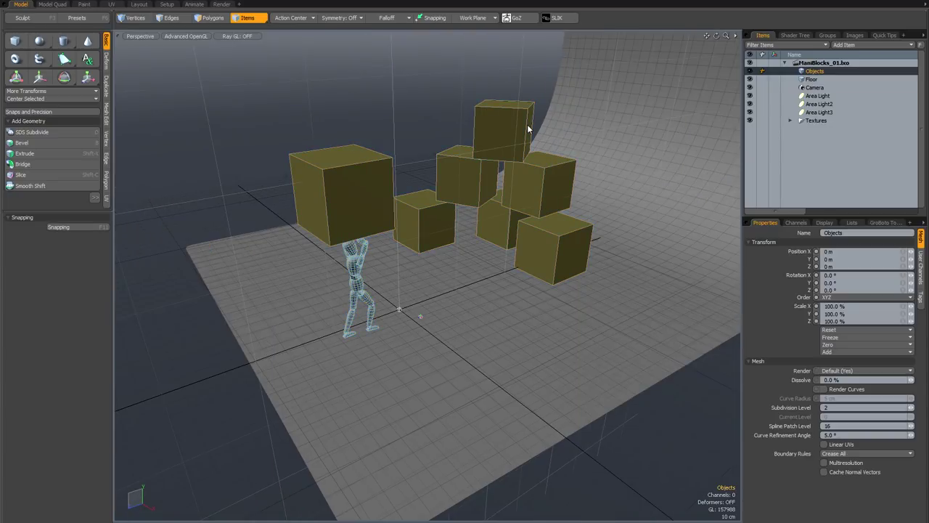
- Split the perspective viewport with Split Horizontal into two side-by-side 3D views
left_click(118, 37)
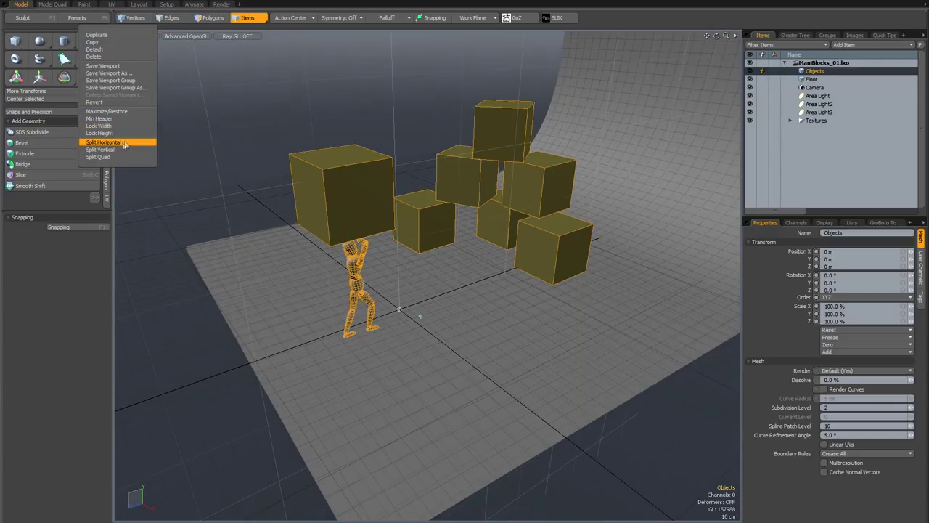
left_click(283, 92)
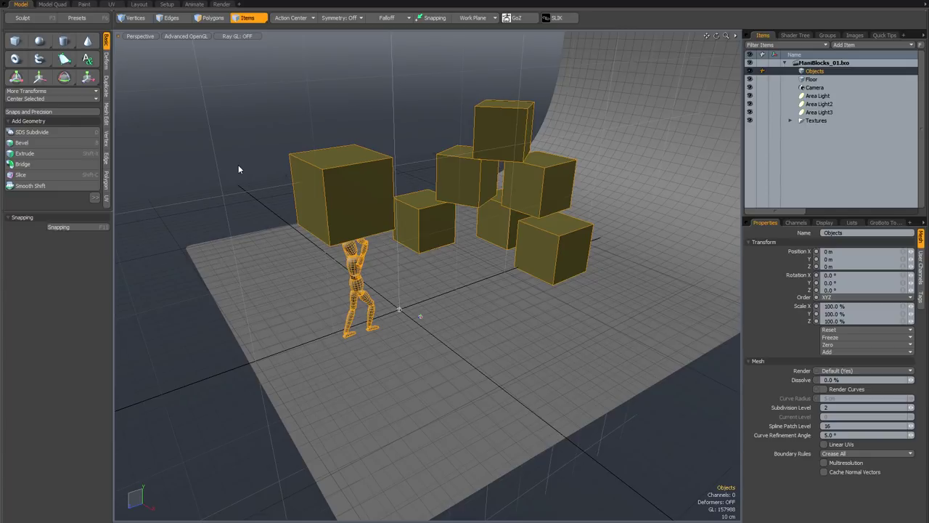
key("ctrl")
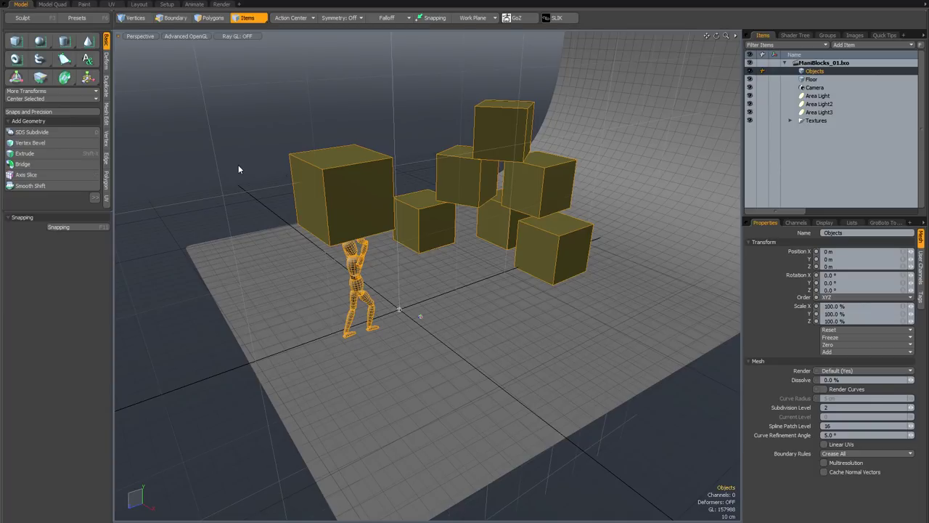
key("ctrl+space")
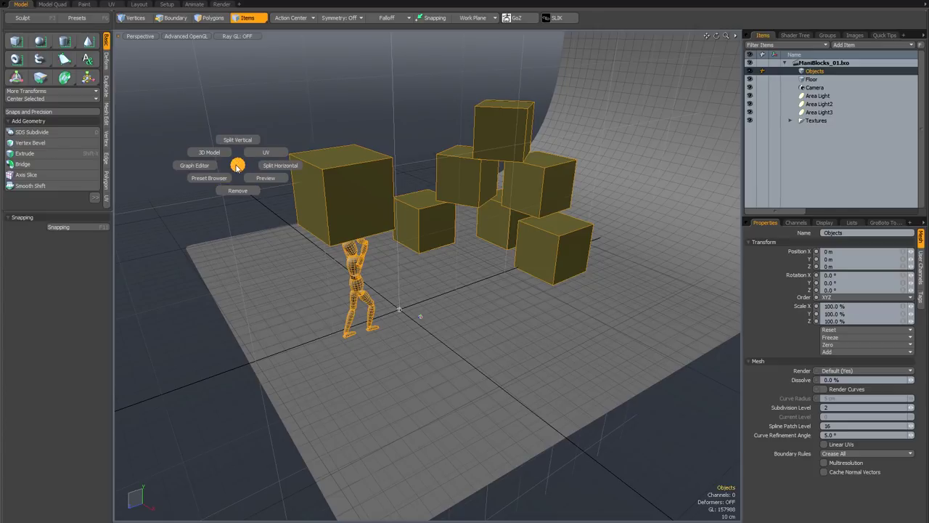
key("ctrl+space")
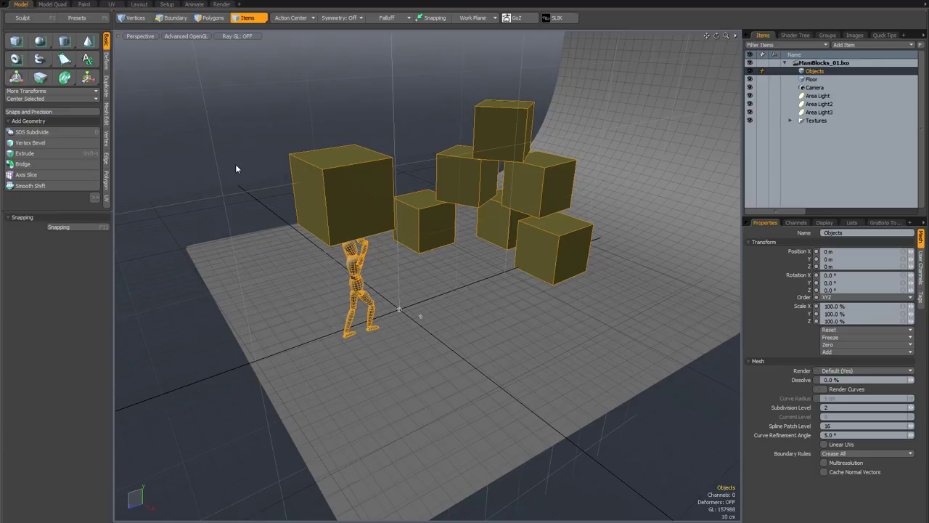
key("ctrl+space")
left_click(265, 166)
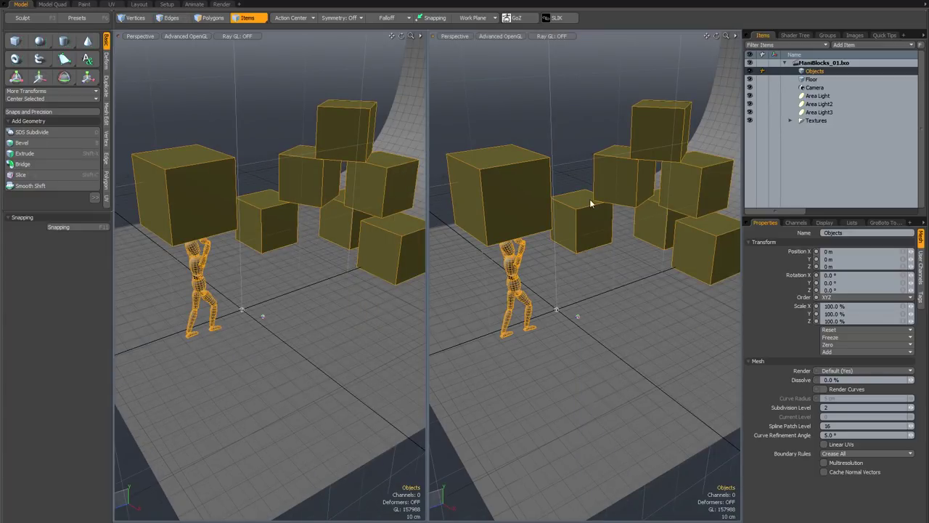
- Change the second 3D viewport into a Shader Tree data list viewport
left_click(537, 199)
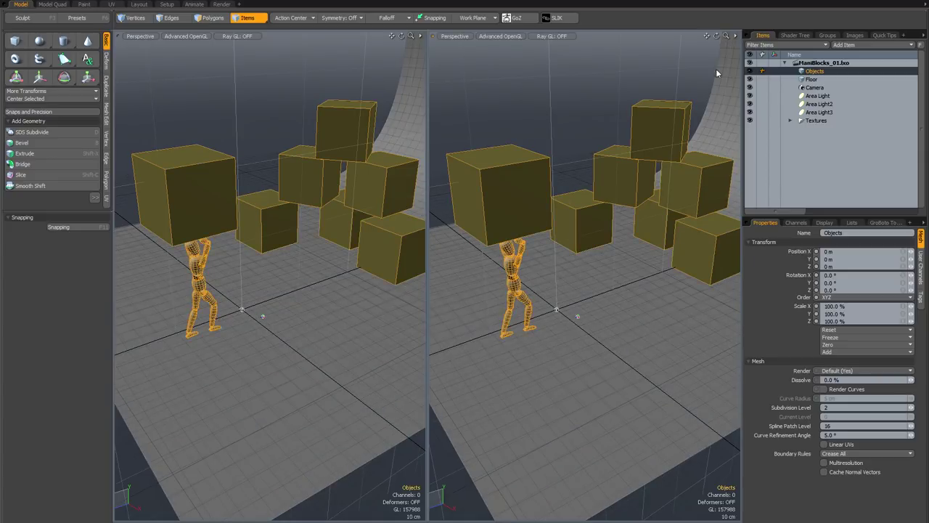
left_click(736, 35)
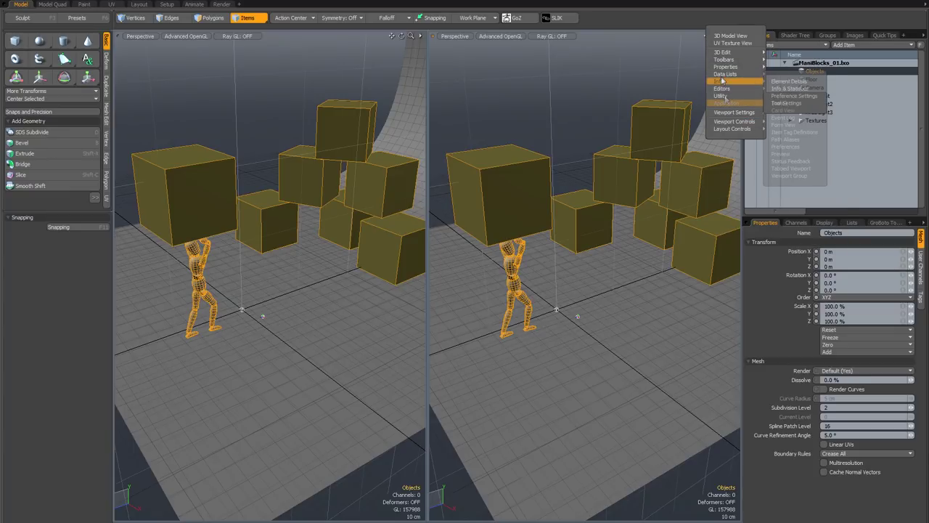
mouse_move(723, 64)
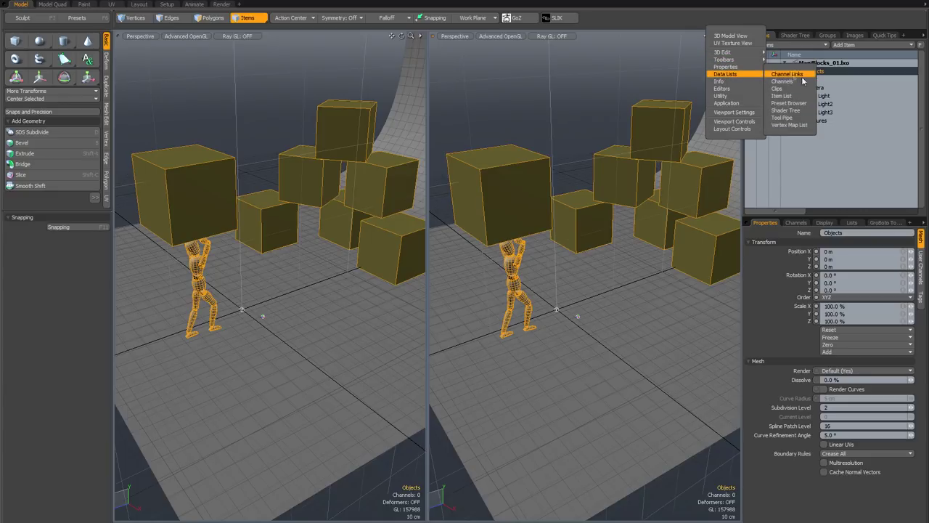
left_click(785, 109)
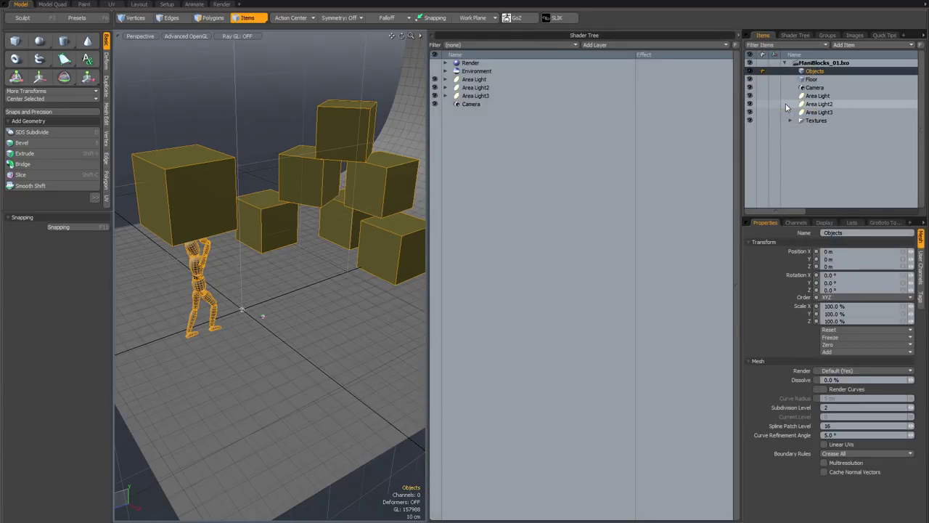
left_click(738, 36)
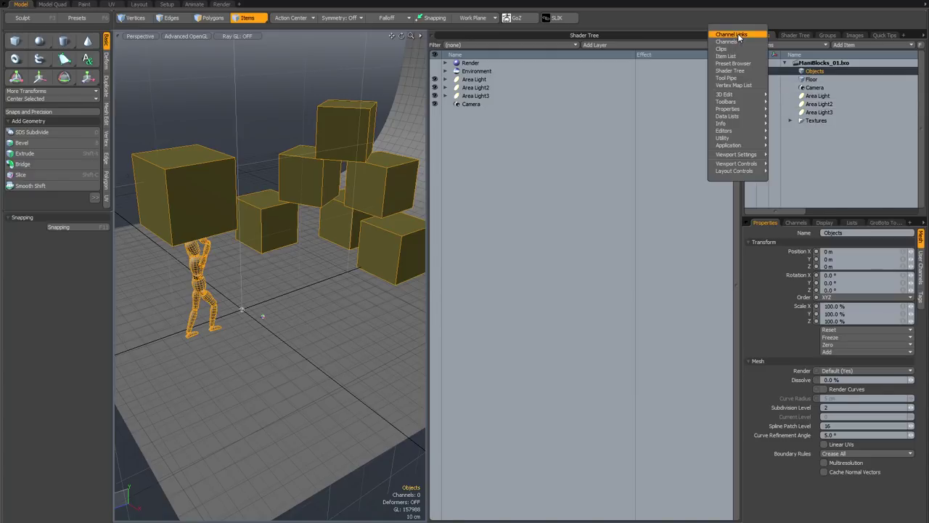
left_click(633, 18)
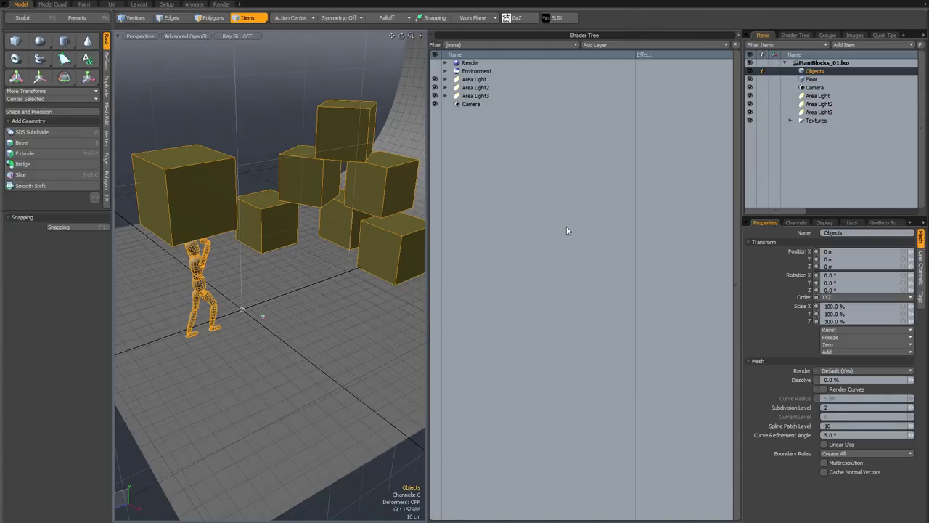
- Remove the Shader Tree viewport and split the remaining perspective view with Split Horizontal again
key("ctrl+space")
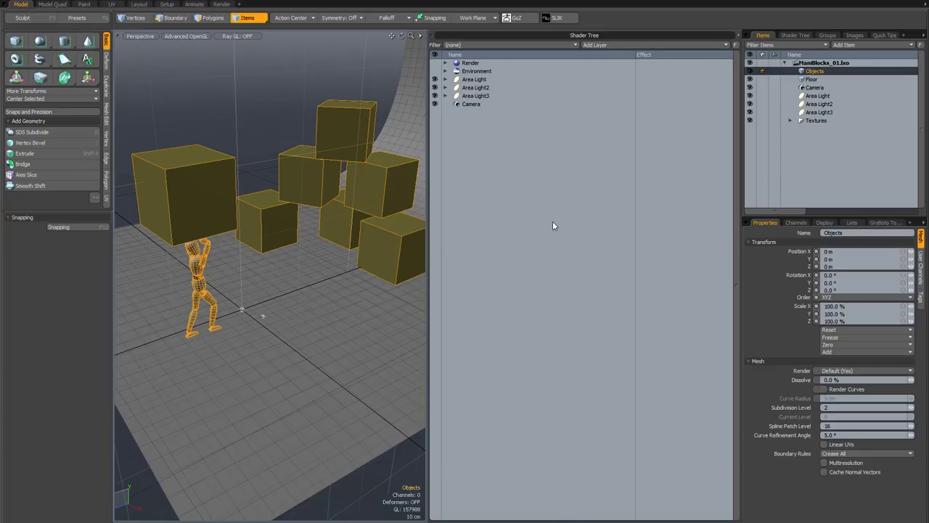
key("ctrl+space")
left_click(550, 244)
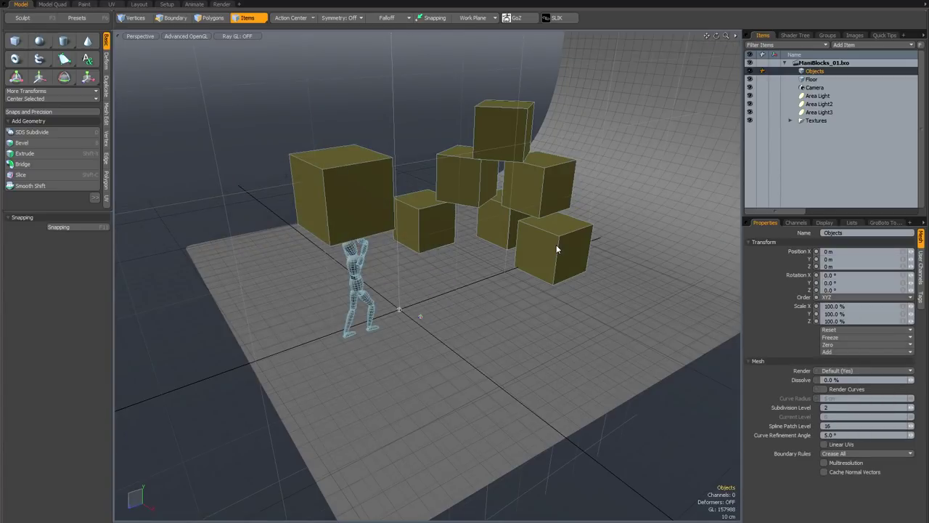
key("ctrl+space")
left_click(587, 244)
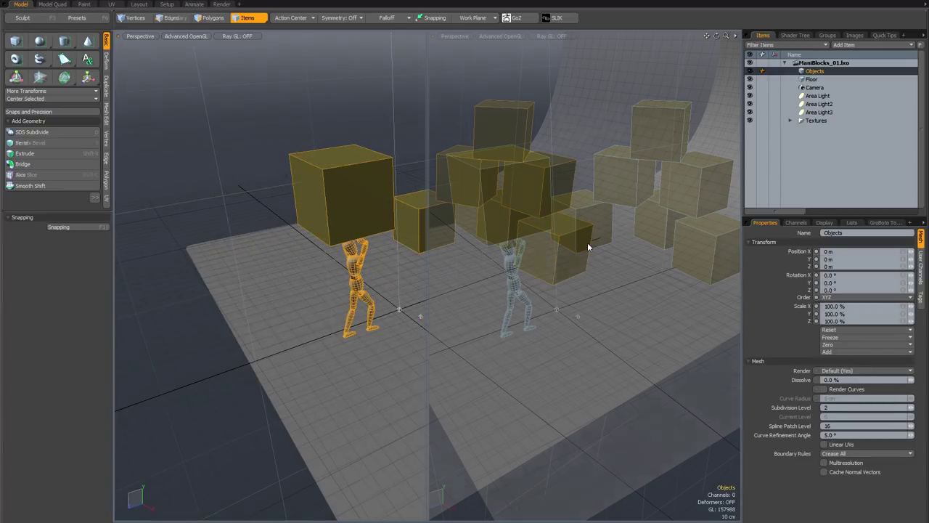
- Switch the second 3D view to Camera and divide it into two stacked views with Split Vertical
key("ctrl+space")
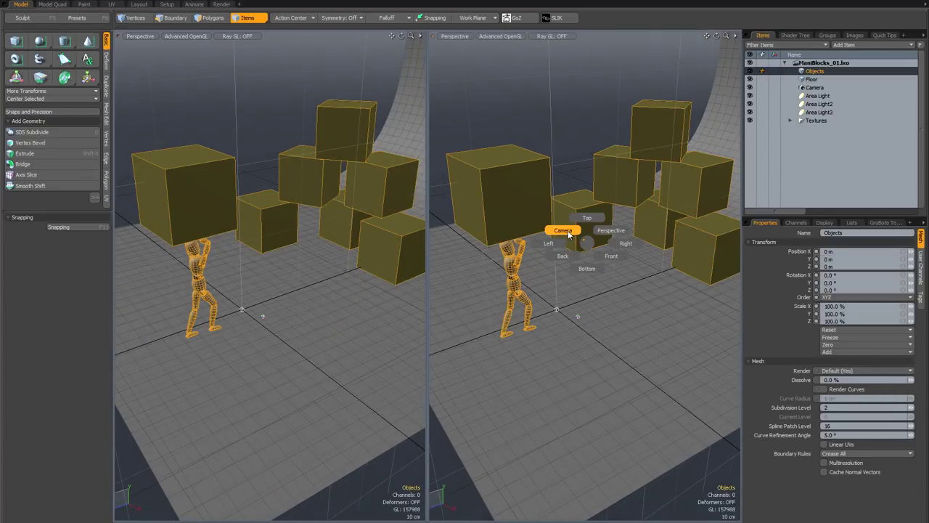
left_click(566, 230)
key("ctrl+space")
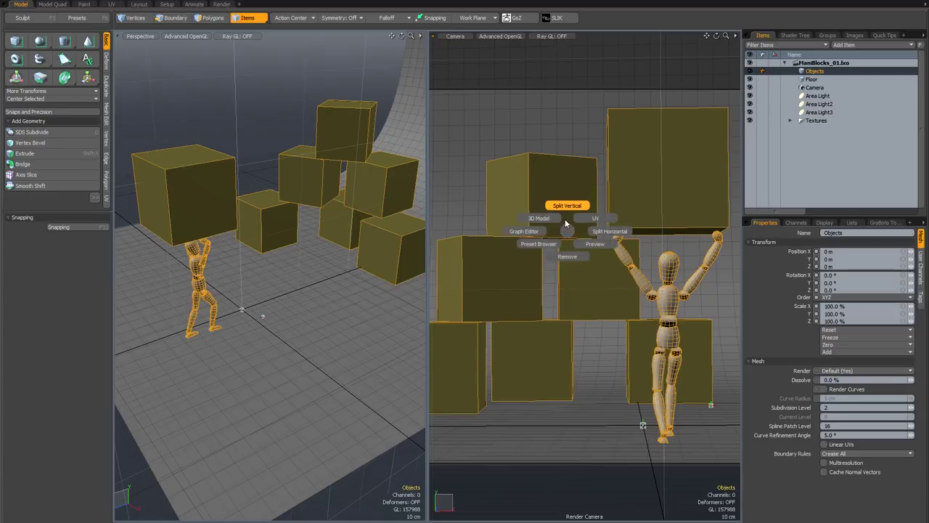
left_click(568, 211)
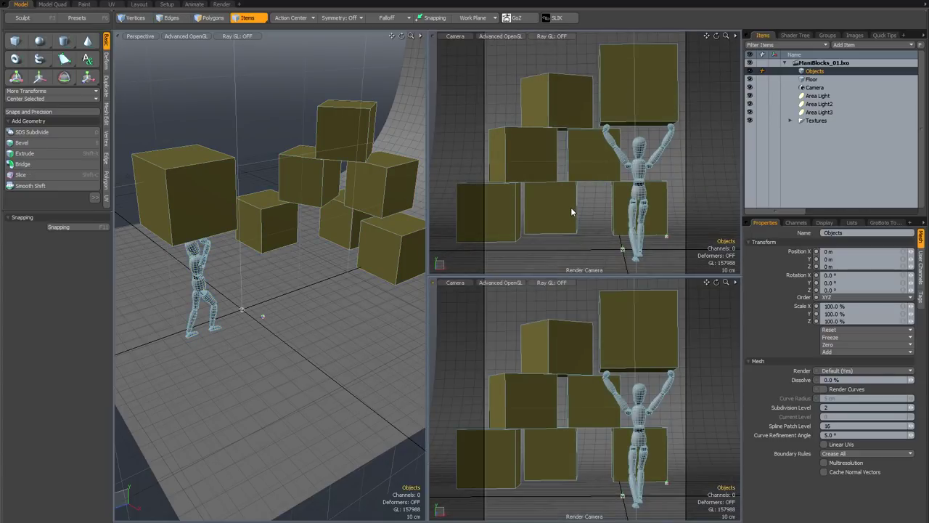
- Turn the upper camera view into a render Preview viewport
key("ctrl")
key("ctrl+space")
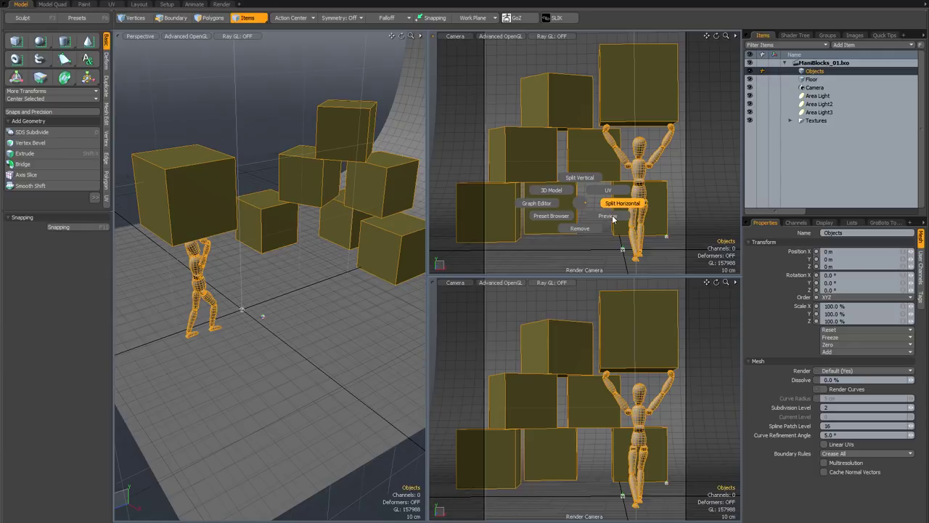
left_click(599, 218)
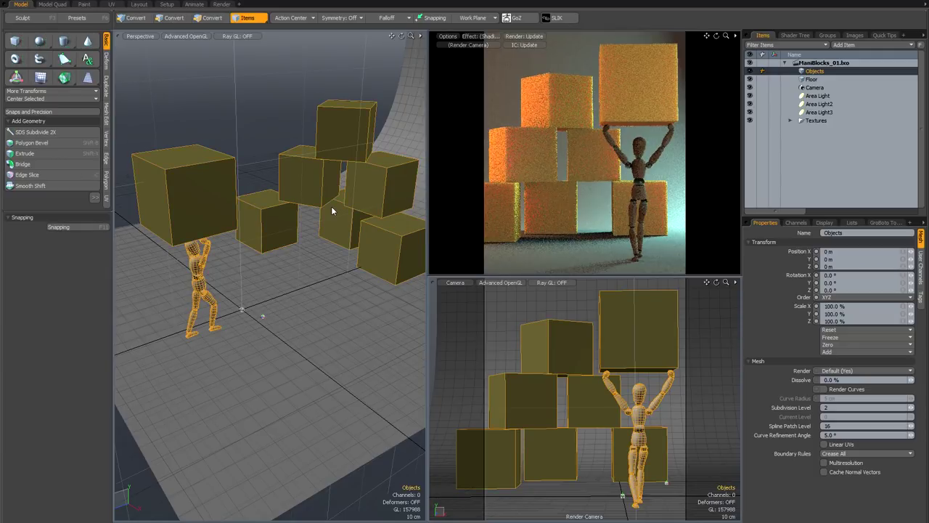
left_click_drag(331, 207, 315, 220, "alt")
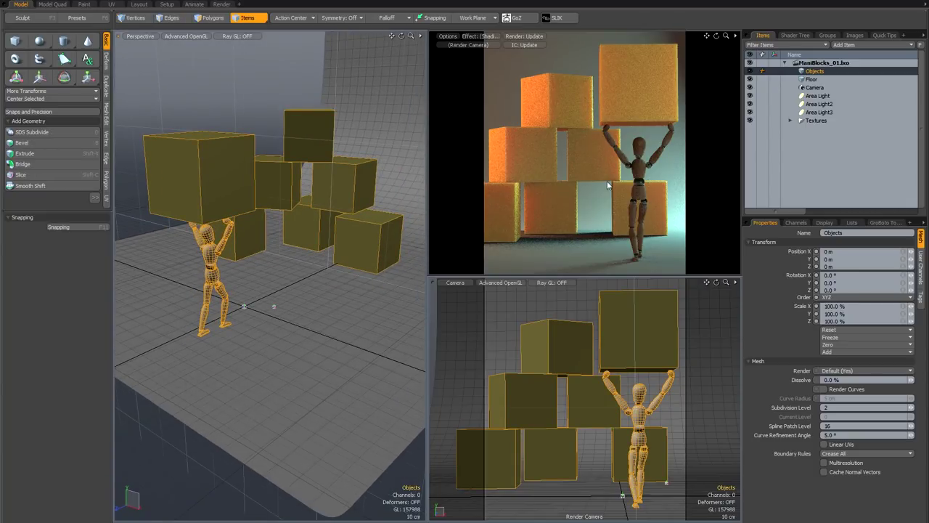
- Remove the Preview viewport and the camera viewport, keeping only the perspective view
key("ctrl+alt+space")
left_click(606, 207)
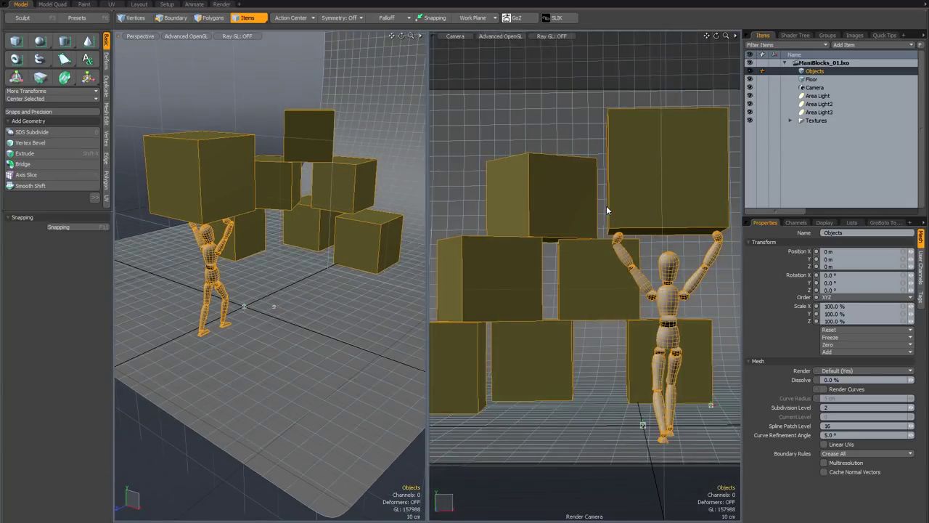
key("ctrl+space")
left_click(607, 225)
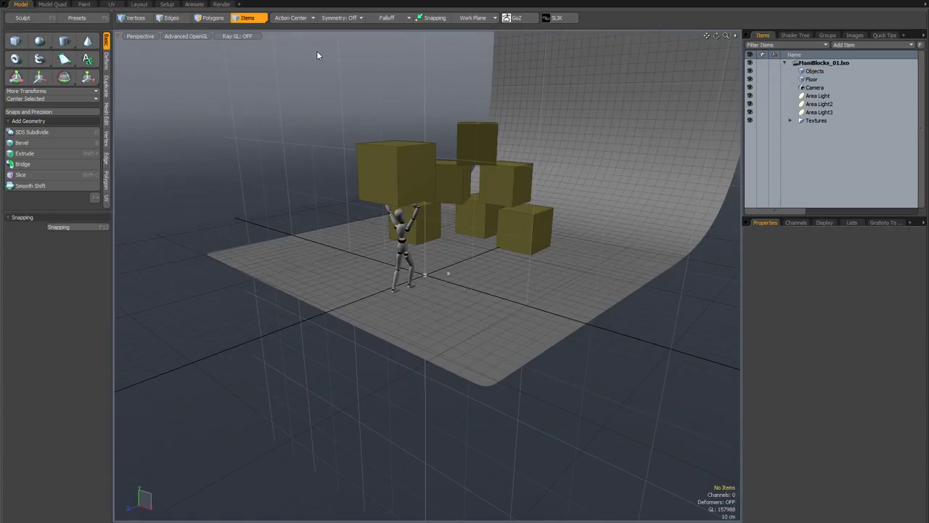
- Create a new empty floating window and set its viewport to 3D Model View
left_click(273, 0)
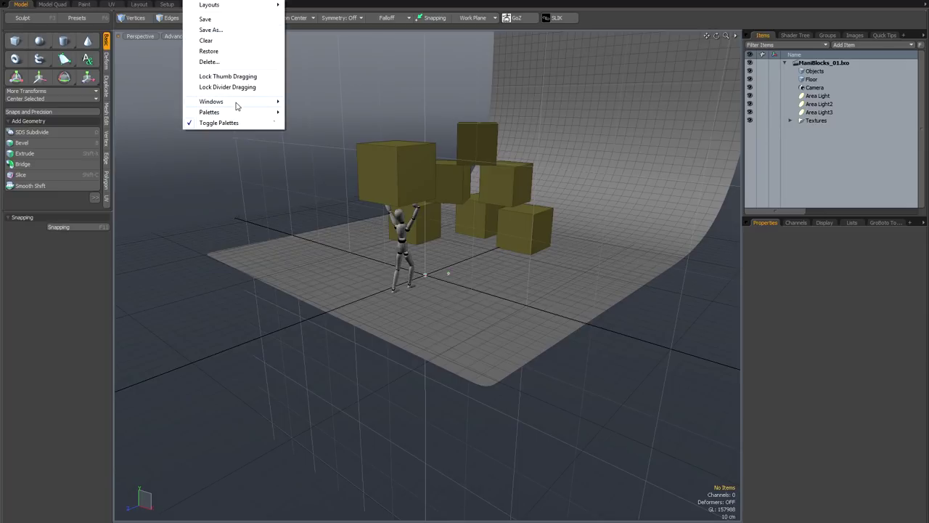
mouse_move(235, 106)
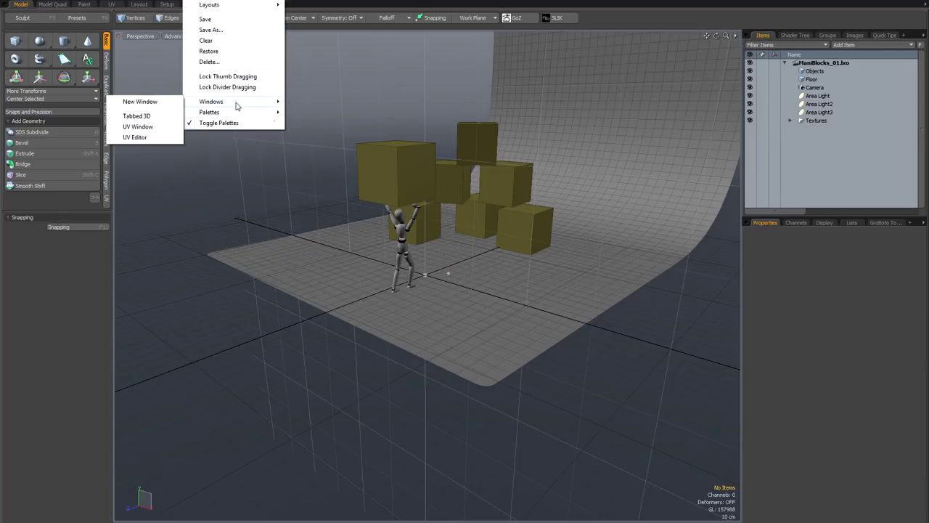
left_click(145, 101)
left_click_drag(457, 160, 436, 150)
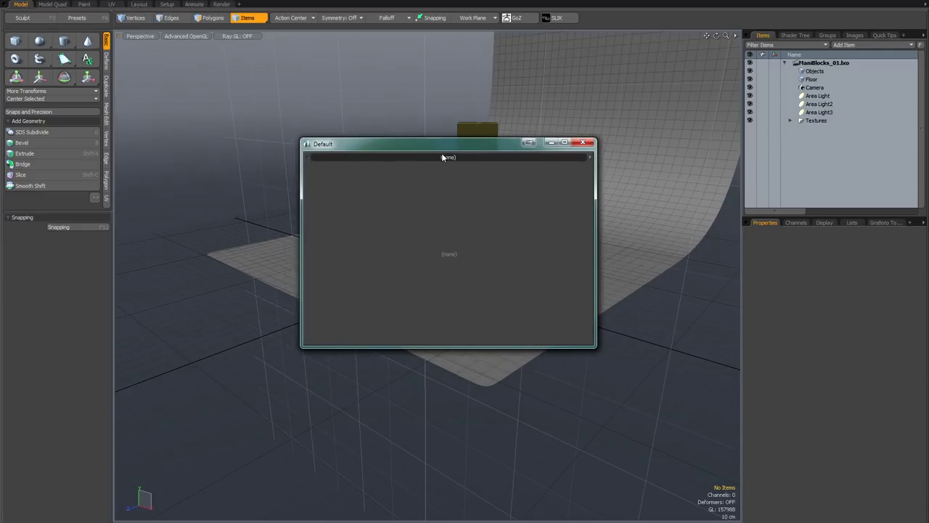
left_click(590, 160)
mouse_move(586, 241)
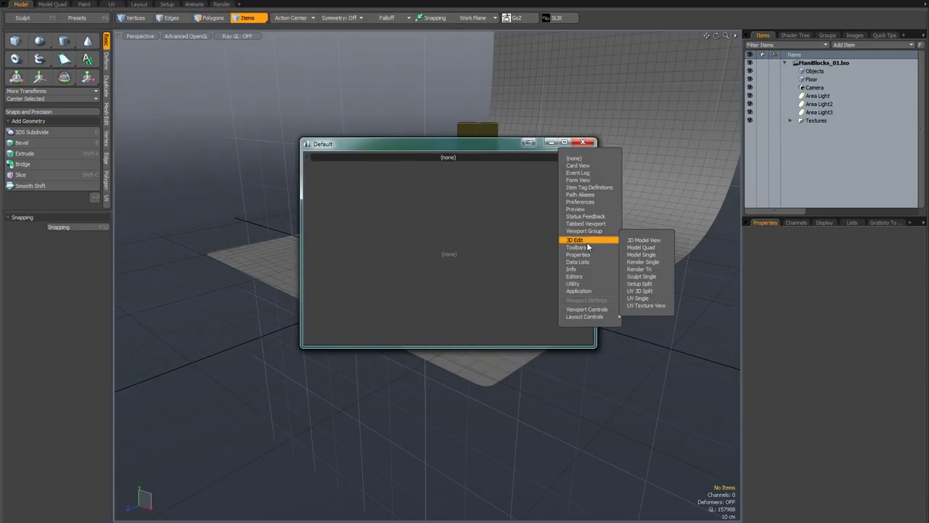
left_click(640, 244)
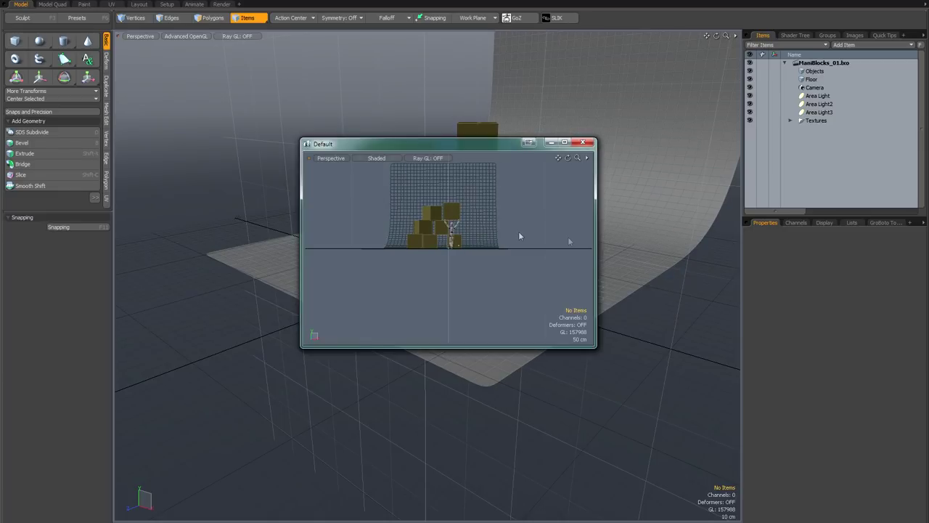
- Change the floating window's viewport to a render Preview, move the window aside and close it
left_click(587, 160)
mouse_move(602, 284)
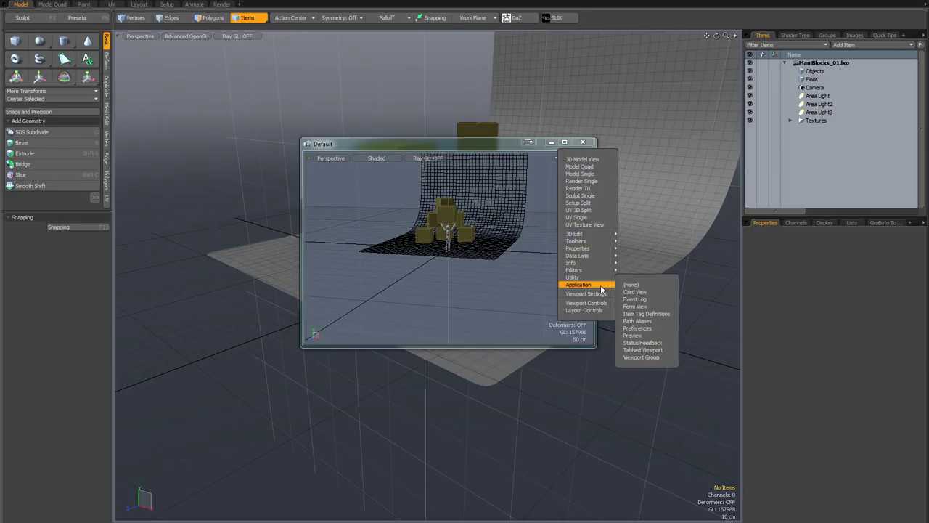
left_click(635, 335)
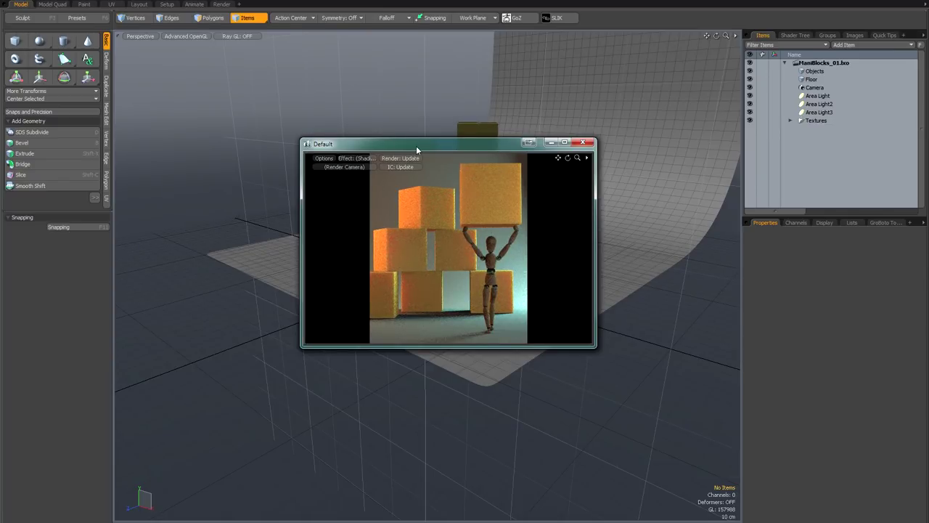
left_click_drag(418, 149, 509, 147)
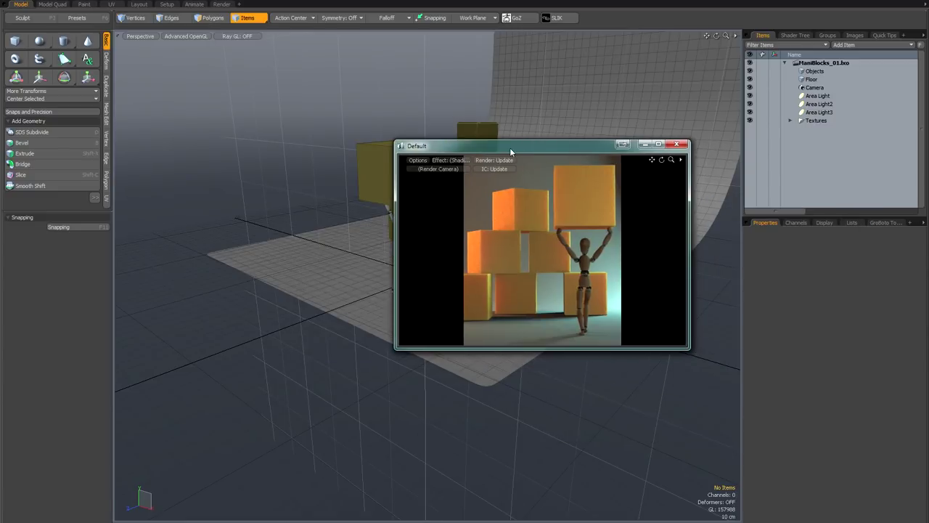
left_click(677, 144)
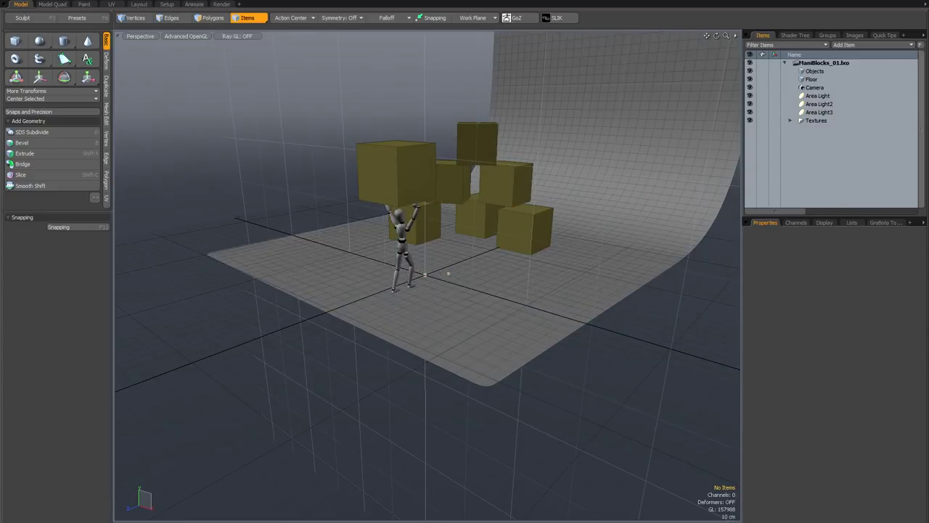
- Create a new empty palette and close it
left_click(277, 3)
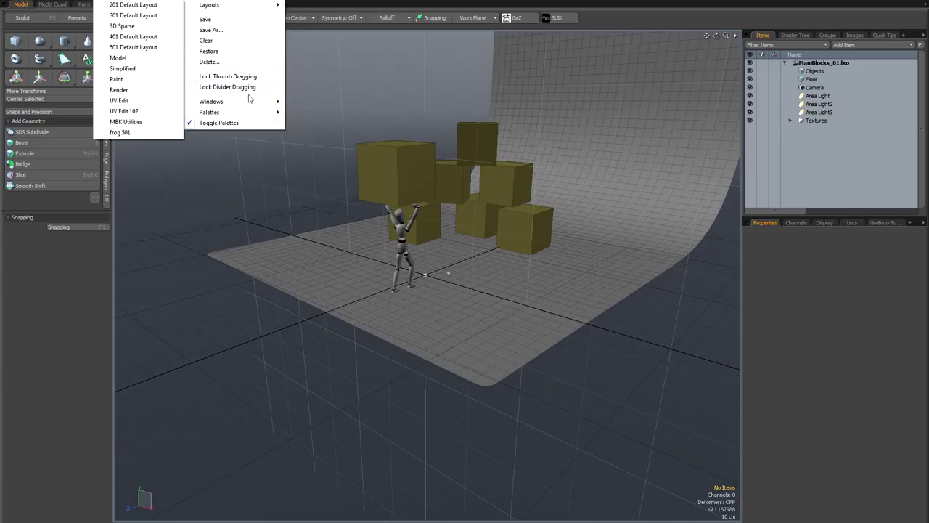
mouse_move(240, 114)
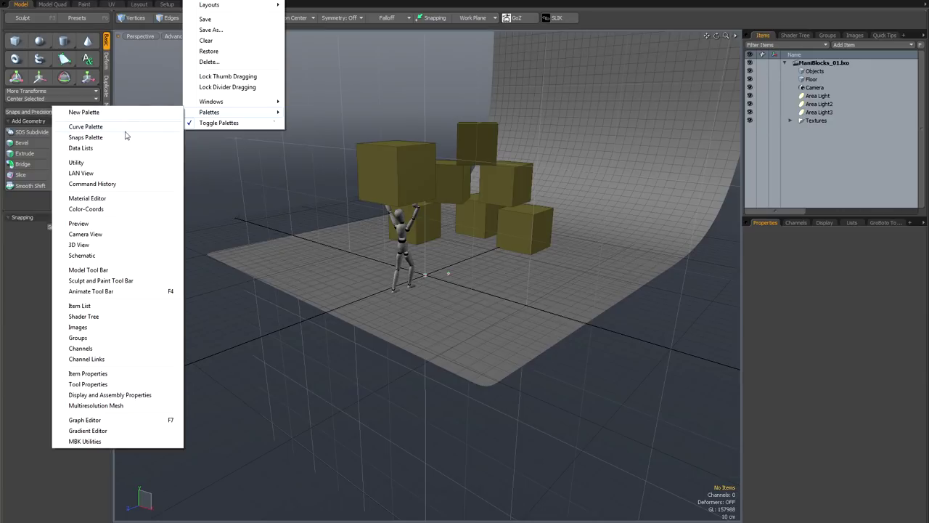
left_click(111, 113)
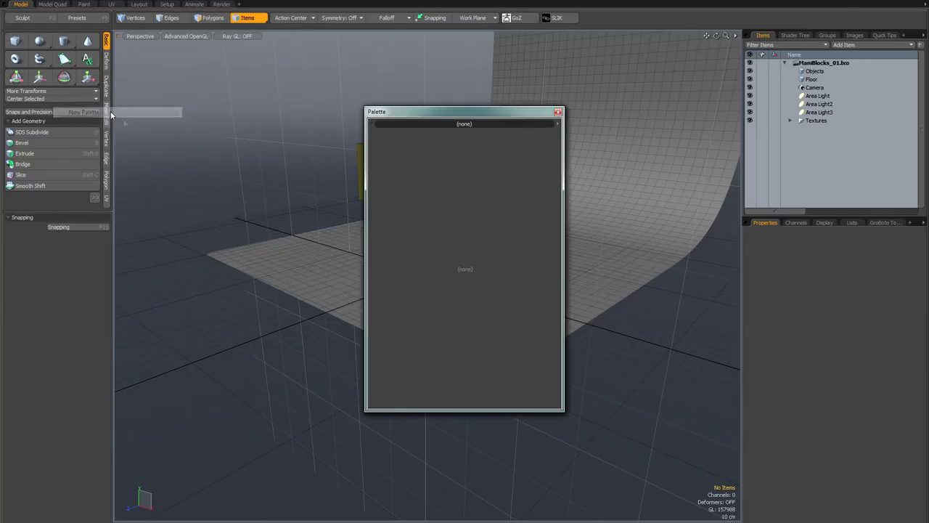
left_click(558, 113)
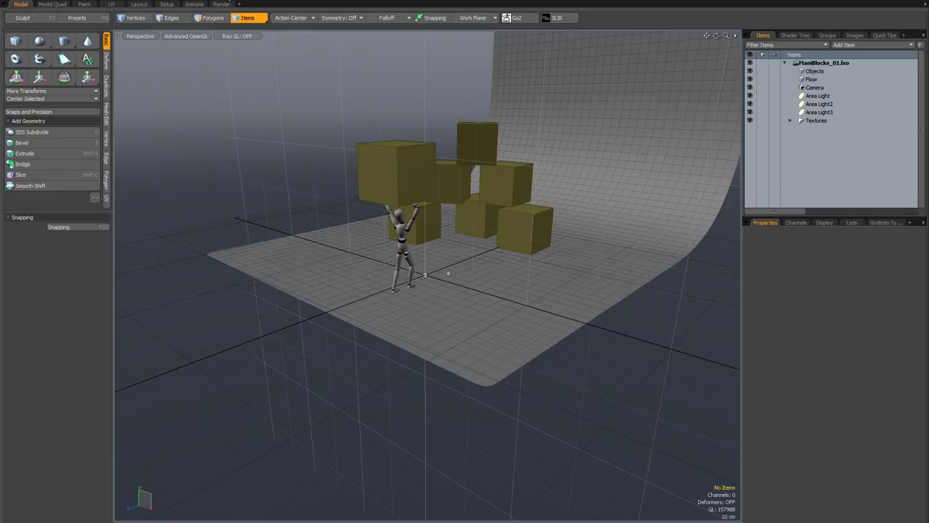
- Open the Material Editor palette, pick the Blocks material from a block in its preview, and close the palette
left_click(276, 2)
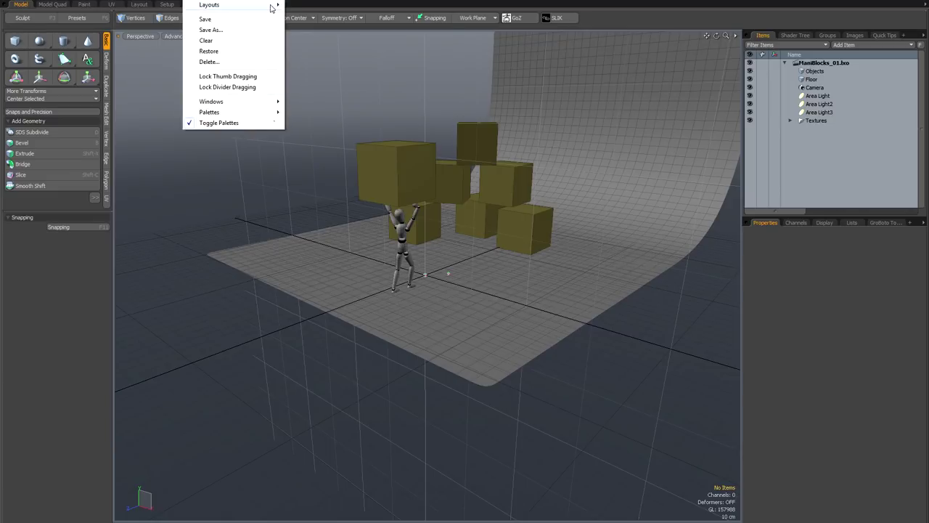
mouse_move(228, 114)
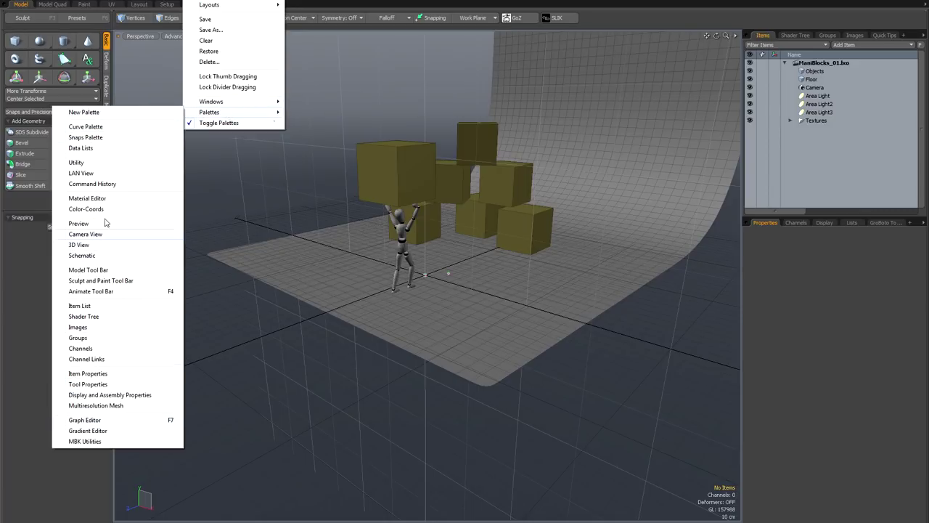
left_click(87, 198)
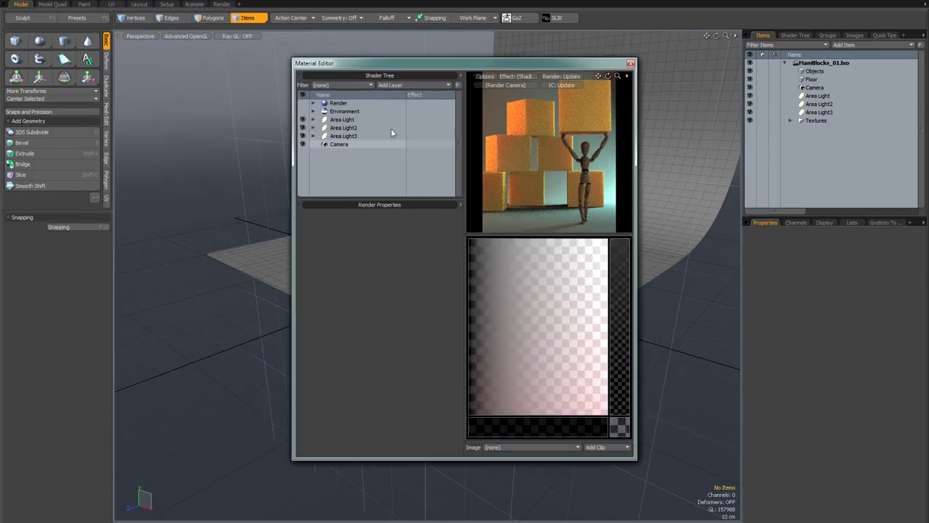
left_click(582, 112)
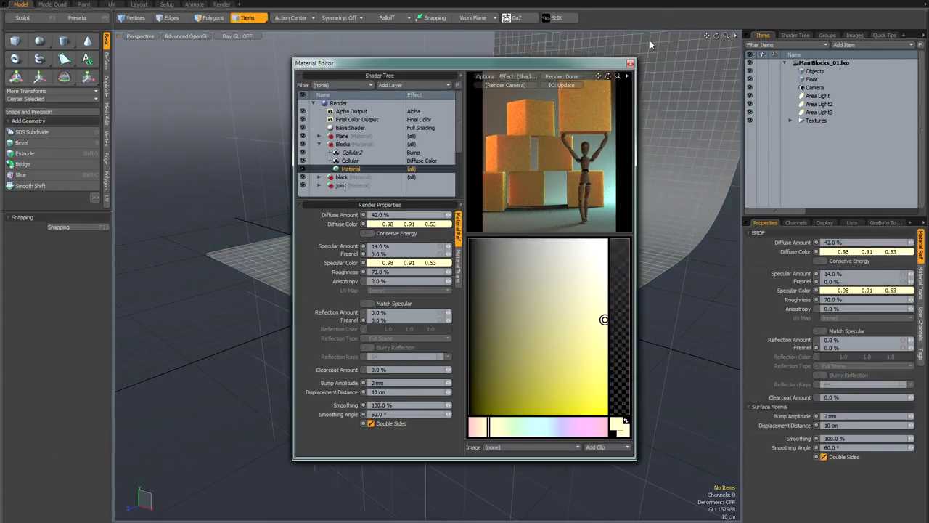
left_click(630, 63)
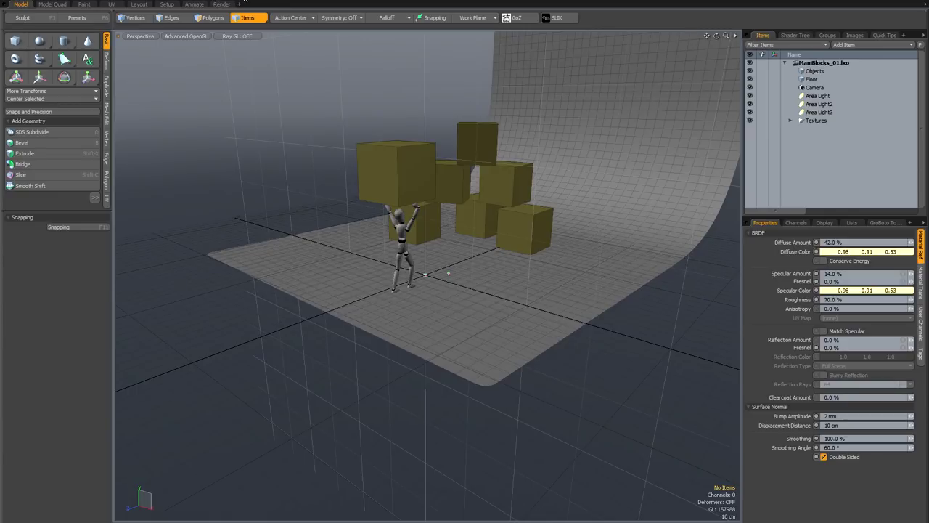
- Open the Command History palette from the available palettes in the Model layout
left_click(282, 1)
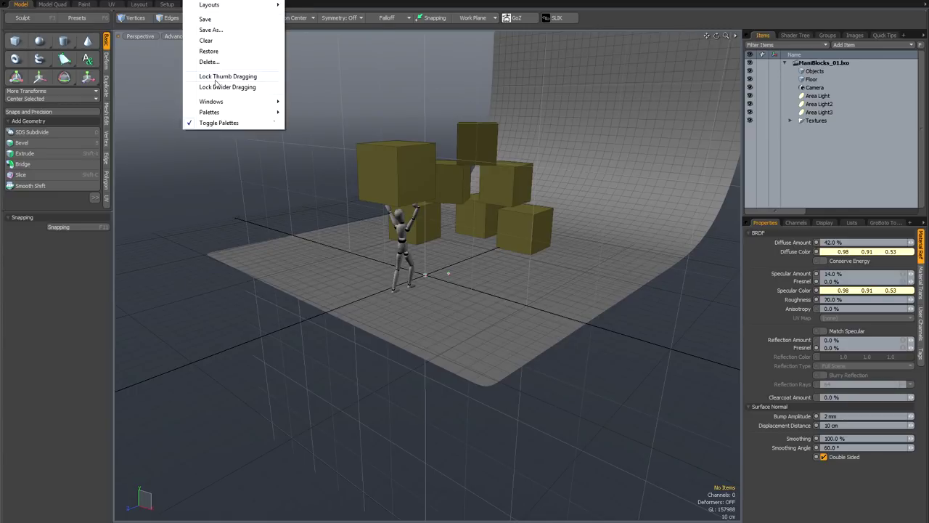
mouse_move(211, 114)
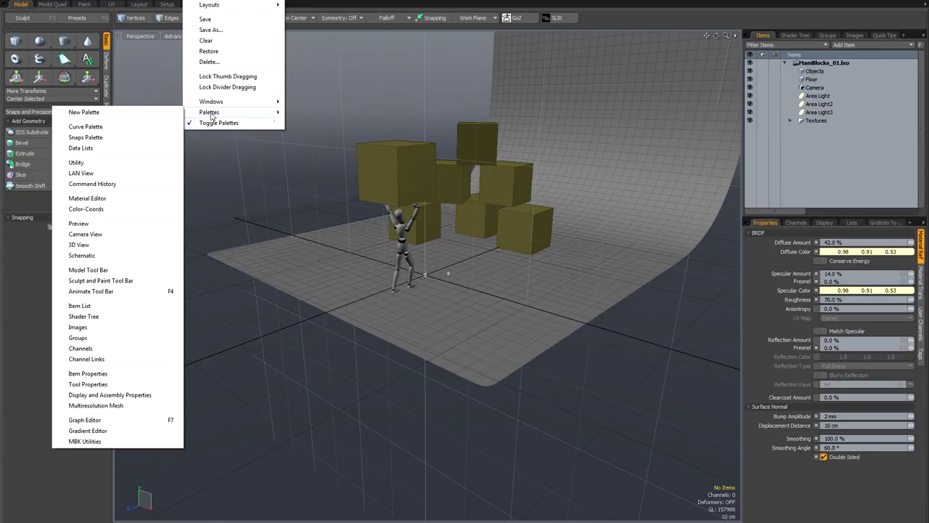
left_click(134, 184)
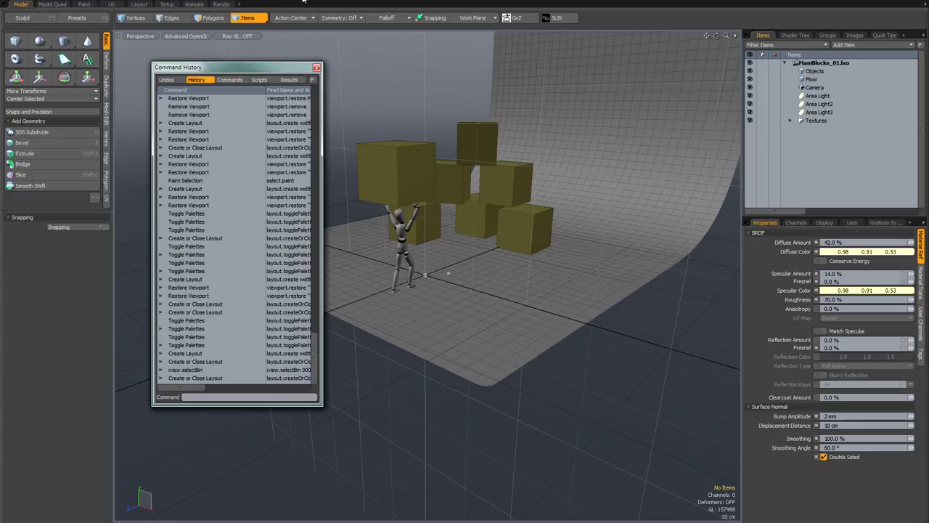
- Hide and show the floating palettes repeatedly with Toggle Palettes, then close the Command History palette
left_click(275, 1)
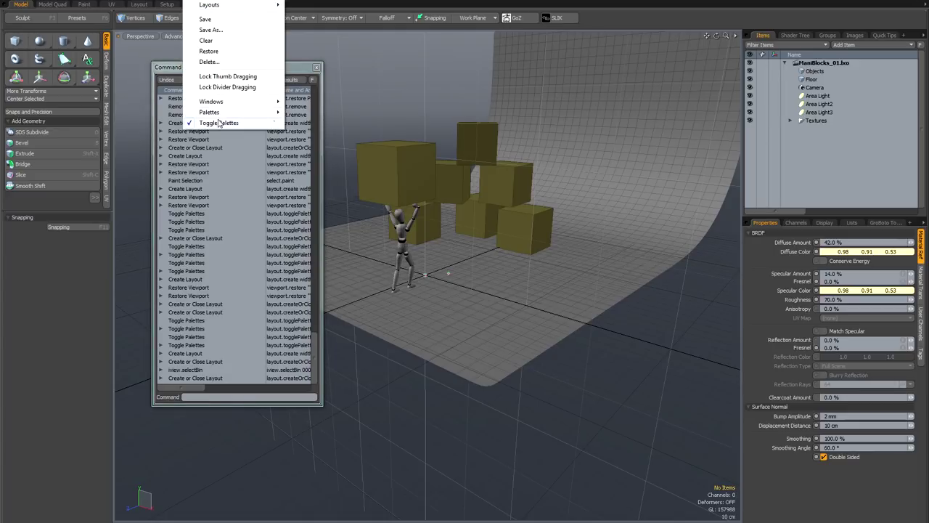
left_click(283, 2)
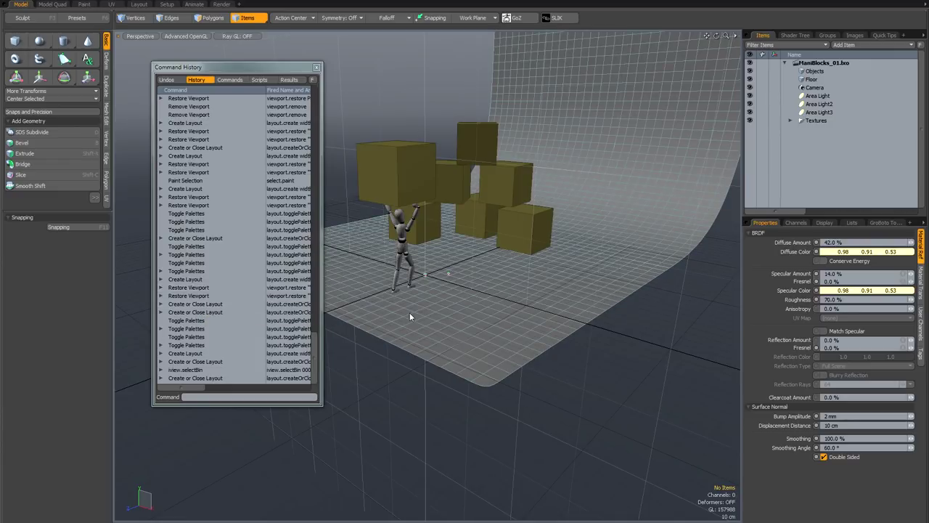
key("Tab")
key("Tab")
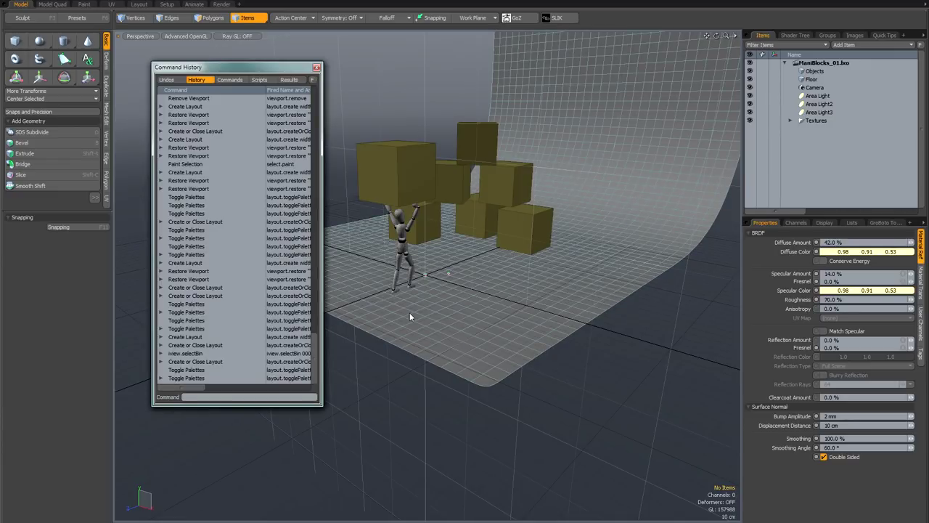
key("Tab")
key("Tab")
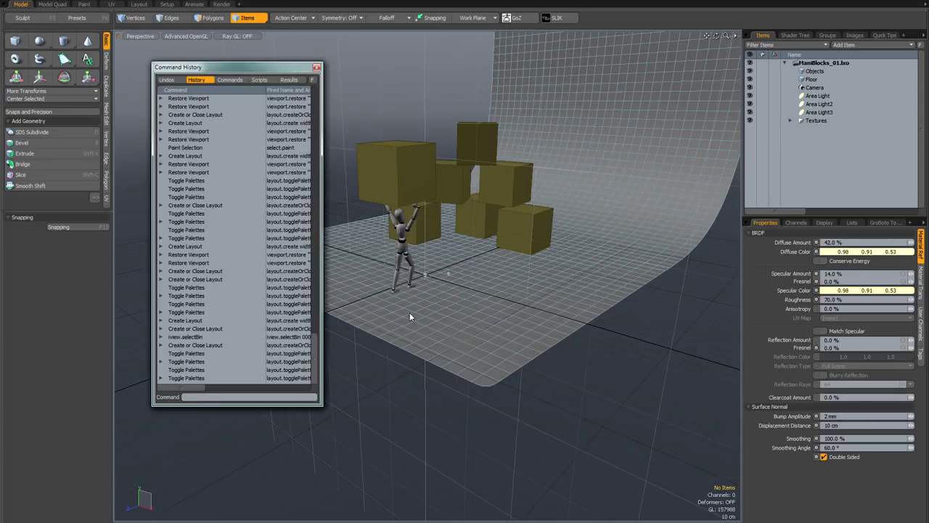
key("Tab")
left_click_drag(420, 314, 385, 327, "alt")
key("Tab")
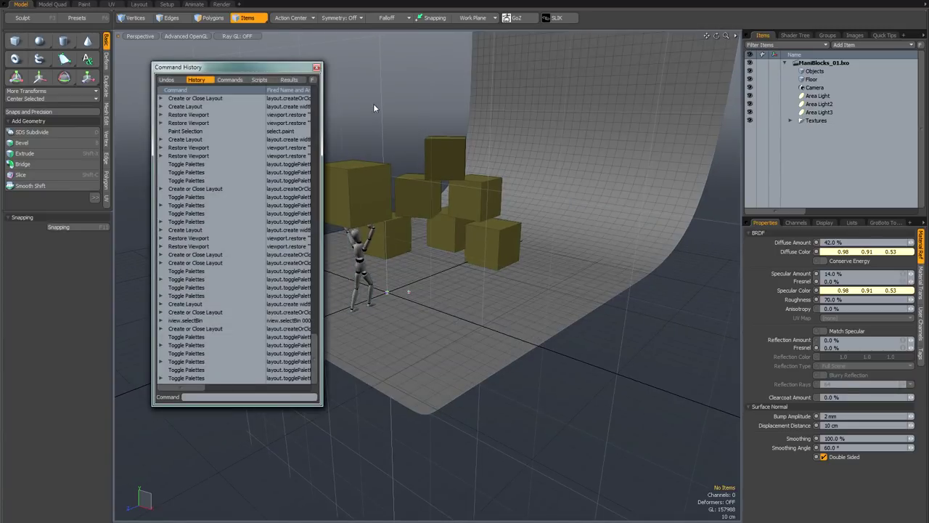
left_click(316, 68)
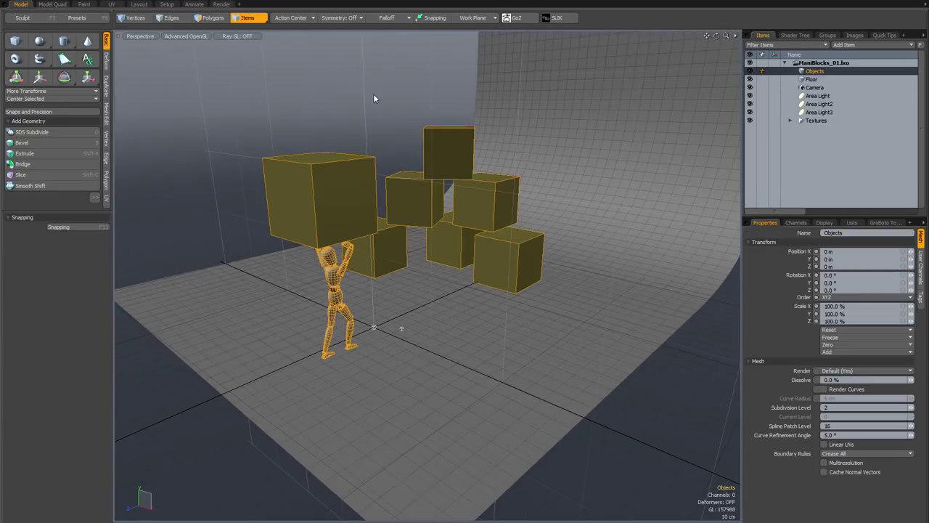
- Deselect the Objects mesh, then open the floating Model tools palette and close it
left_click(374, 95)
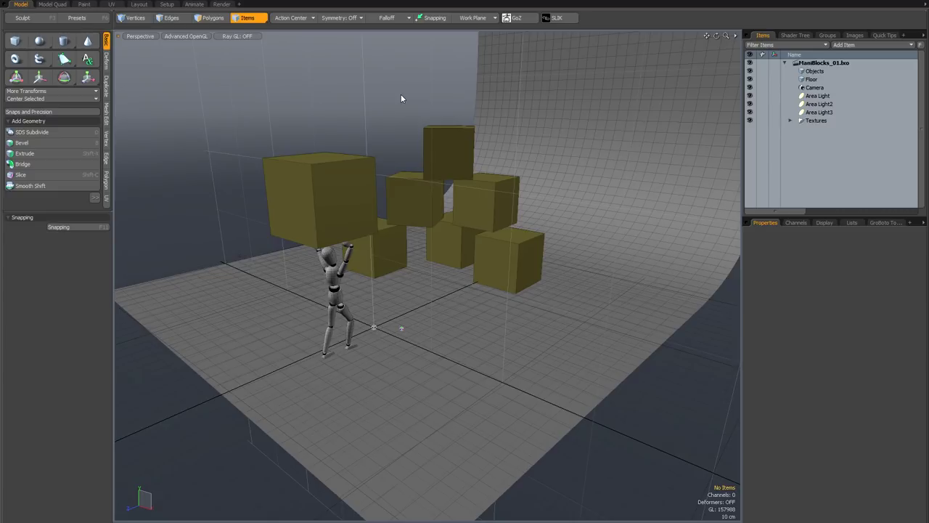
key("F2")
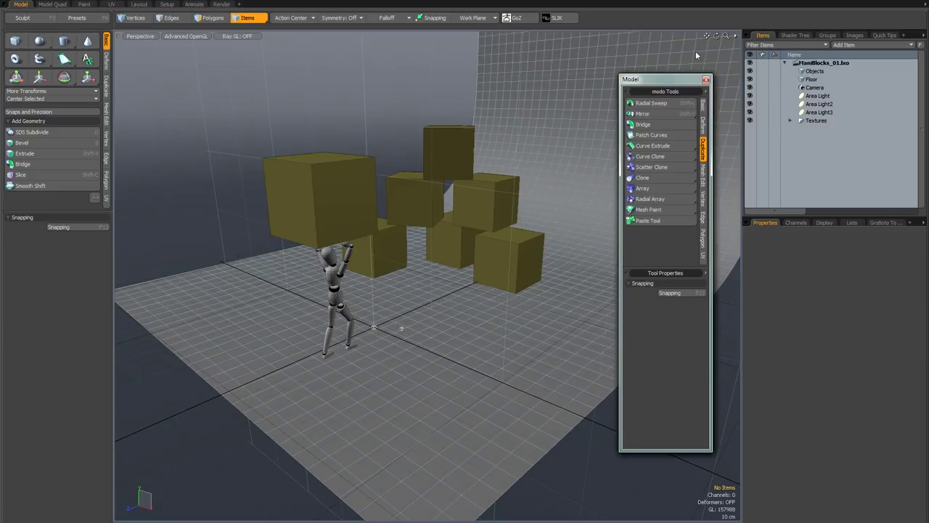
left_click(705, 79)
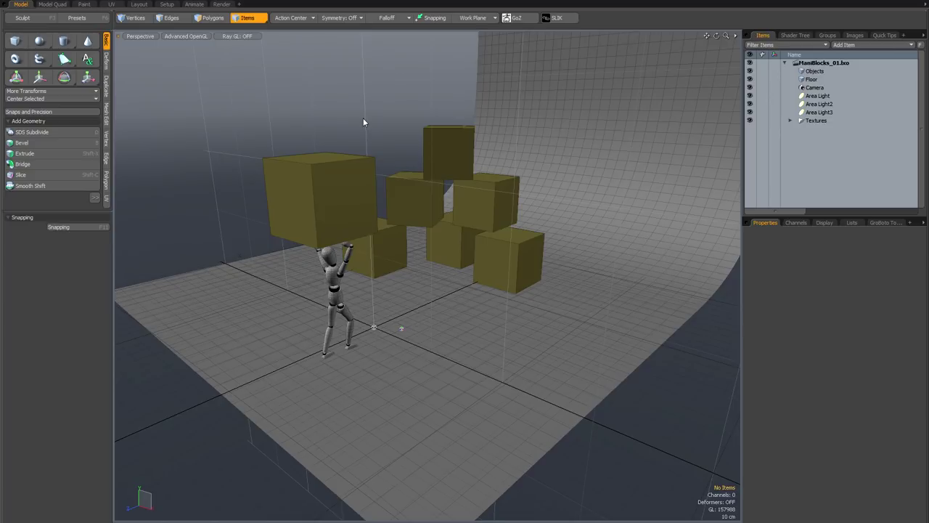
- Maximize the 3D viewport over the side panels and get a closer view of the mannequin and blocks
key("KP_0")
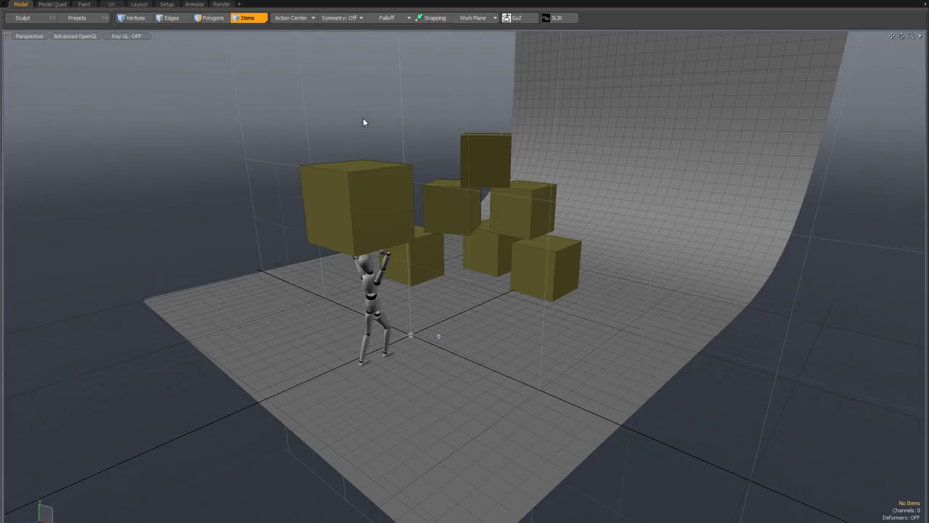
mouse_move(390, 157)
left_mouse_down("alt+shift")
mouse_move(379, 142)
mouse_move(386, 152)
left_mouse_up("alt+shift")
scroll(395, 185, "up", 2)
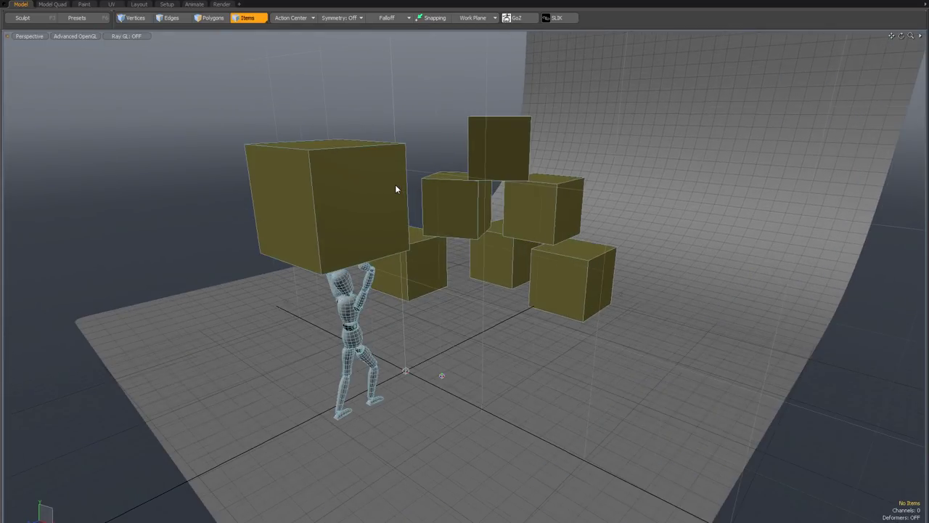
left_click_drag(394, 185, 400, 187, "alt+shift")
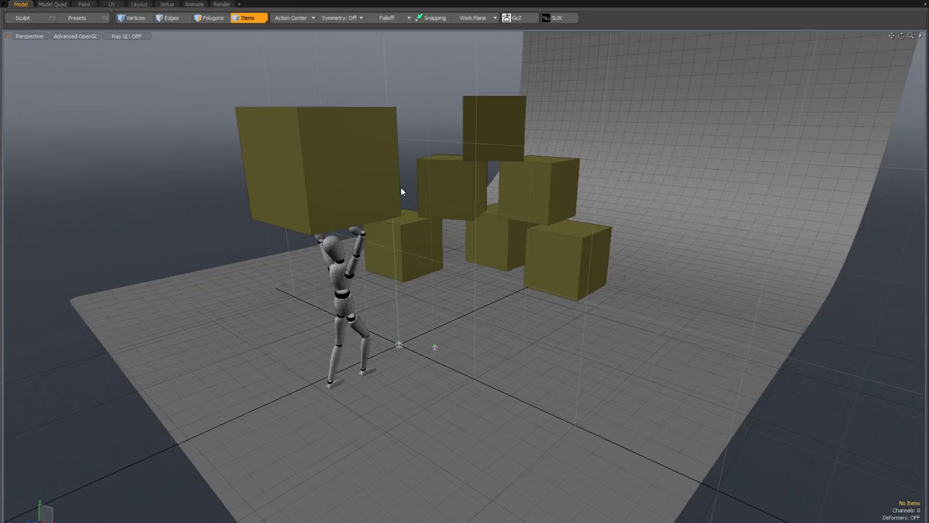
- Bring up the Basic tools in the floating Model palette, then dismiss it and restore the viewport to its normal size
key("F2")
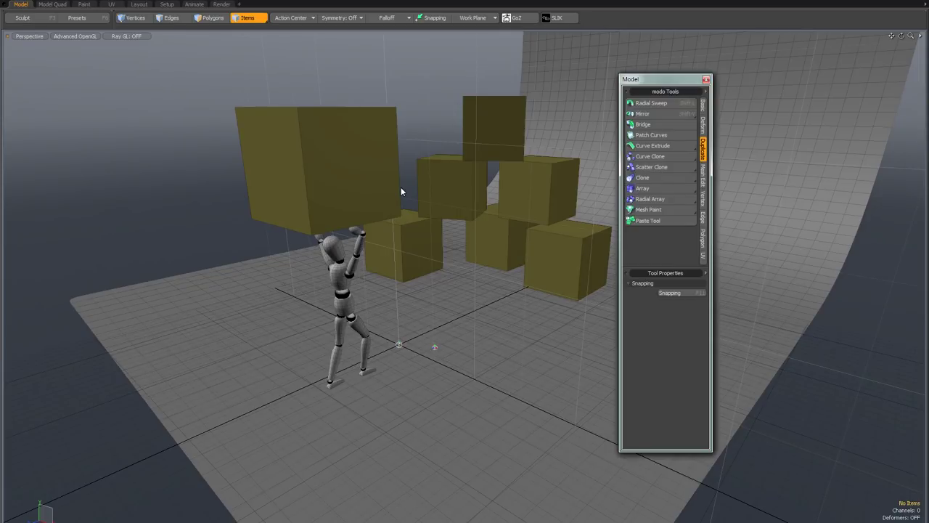
left_click(701, 106)
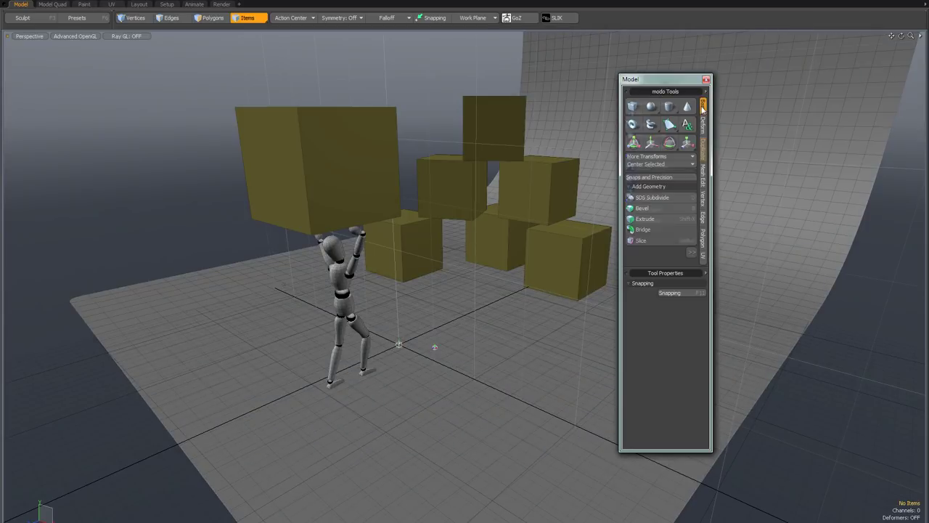
key("F2")
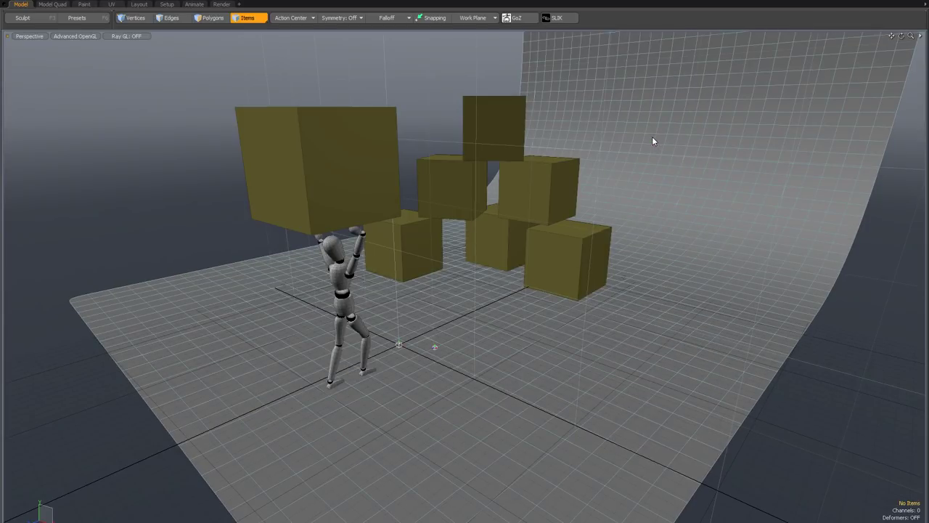
key("KP_0")
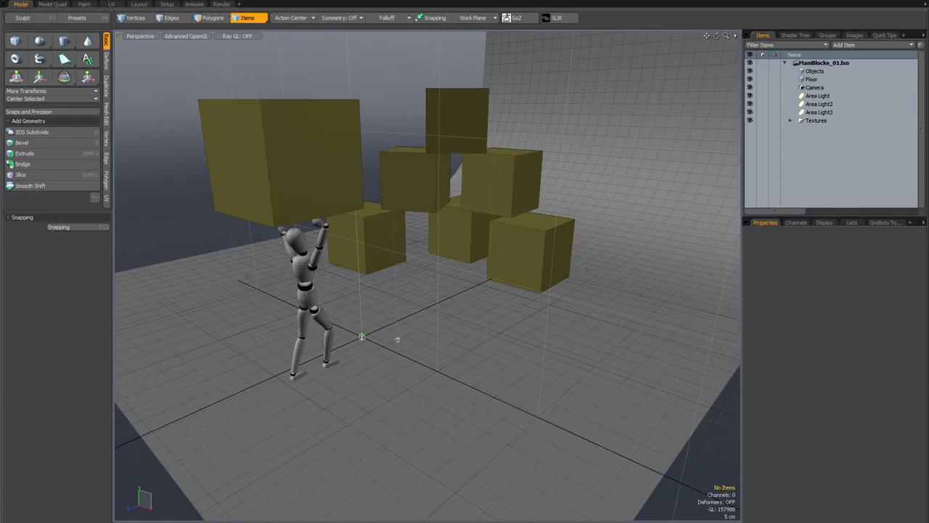
- Switch to the Paint layout and maximize its 3D viewport to fill the window
left_click(84, 4)
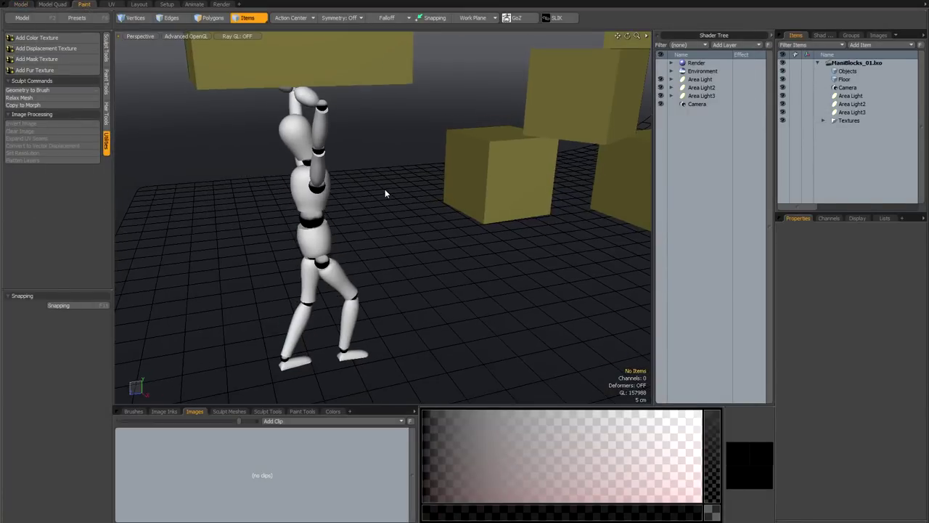
key("ctrl+Tab")
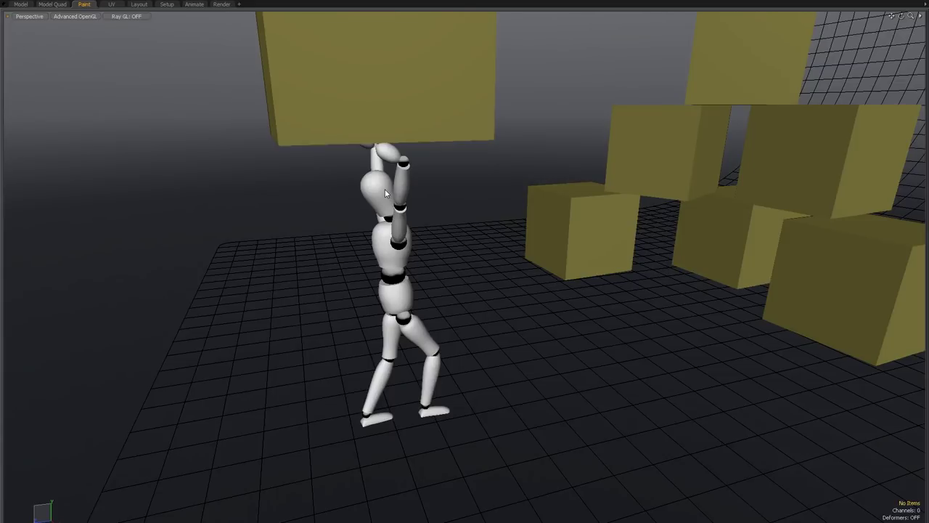
mouse_move(385, 192)
left_mouse_down("alt")
mouse_move(387, 218)
mouse_move(408, 222)
mouse_move(397, 225)
left_mouse_up("alt")
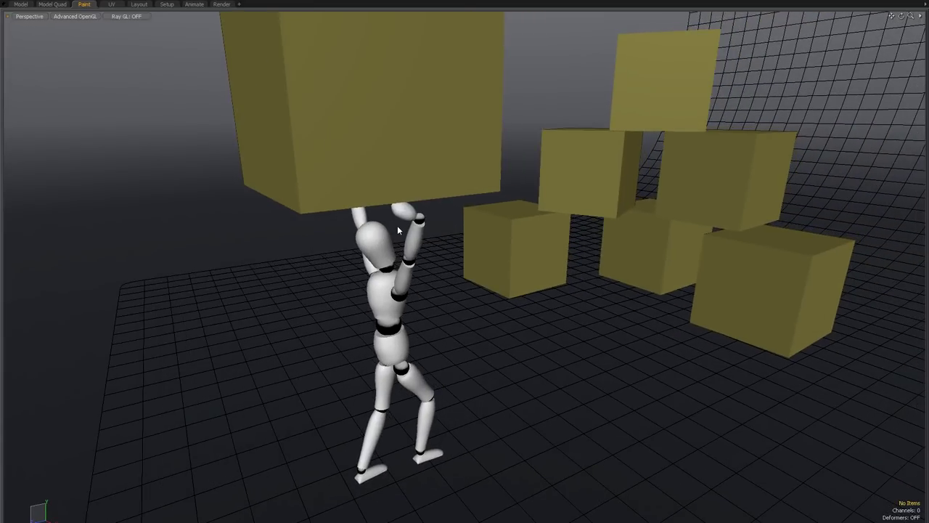
- Open the Sculpt and Paint palette and try the Airbrush with its foreground color, then close the palette and restore the viewport size
key("F6")
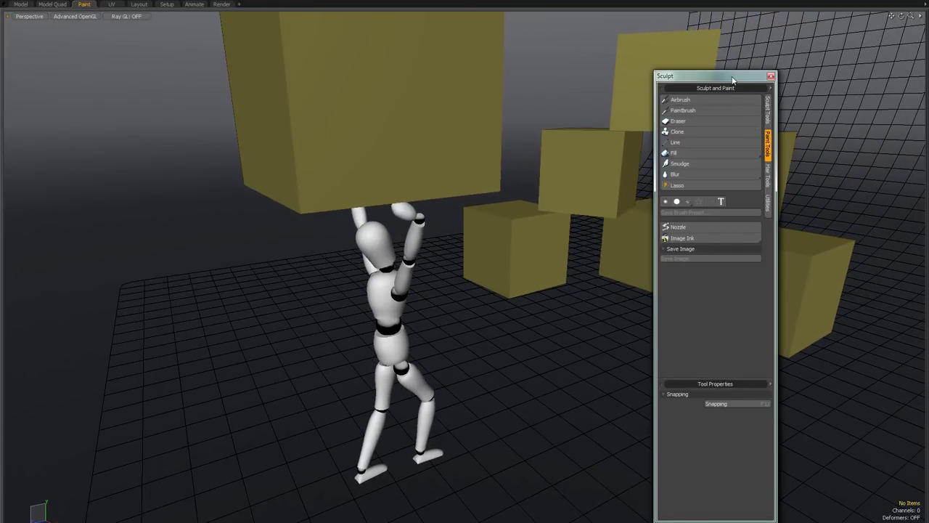
left_click_drag(737, 77, 730, 59)
left_click(700, 79)
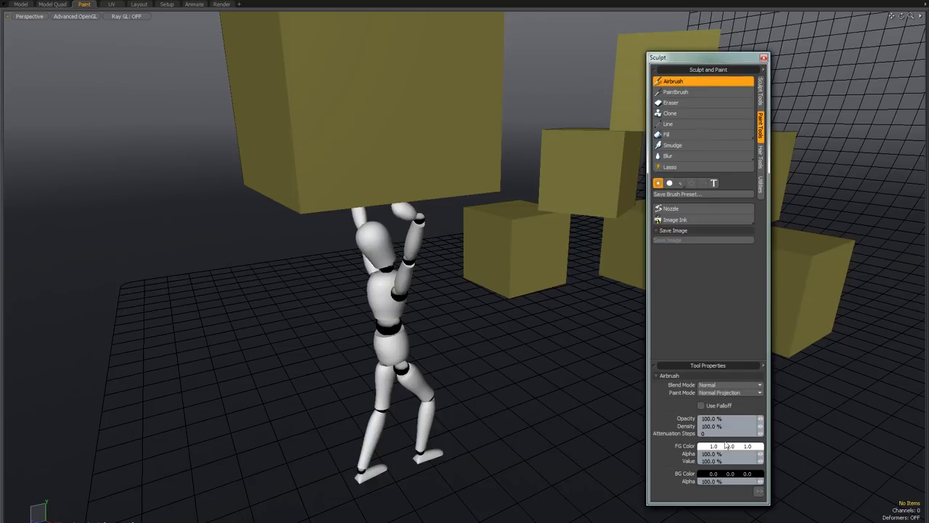
left_click(724, 452)
left_click(738, 81)
key("F3")
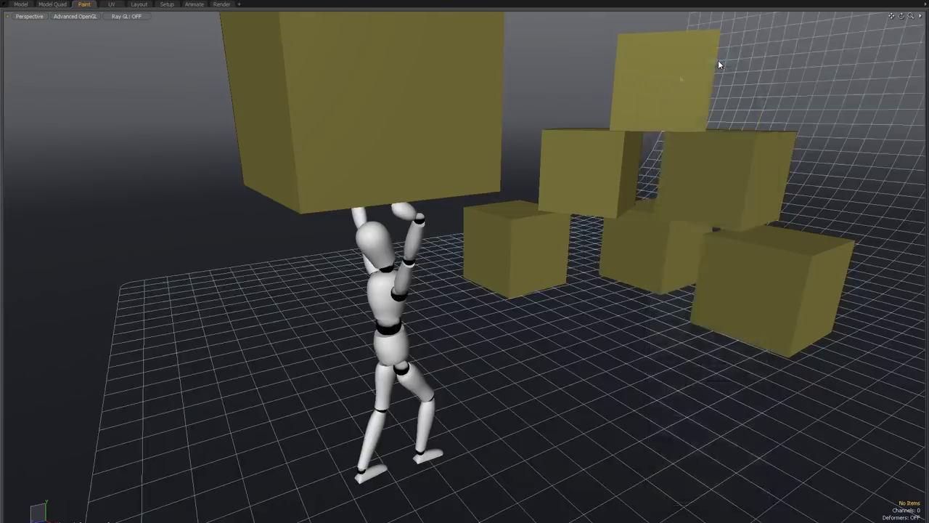
key("0")
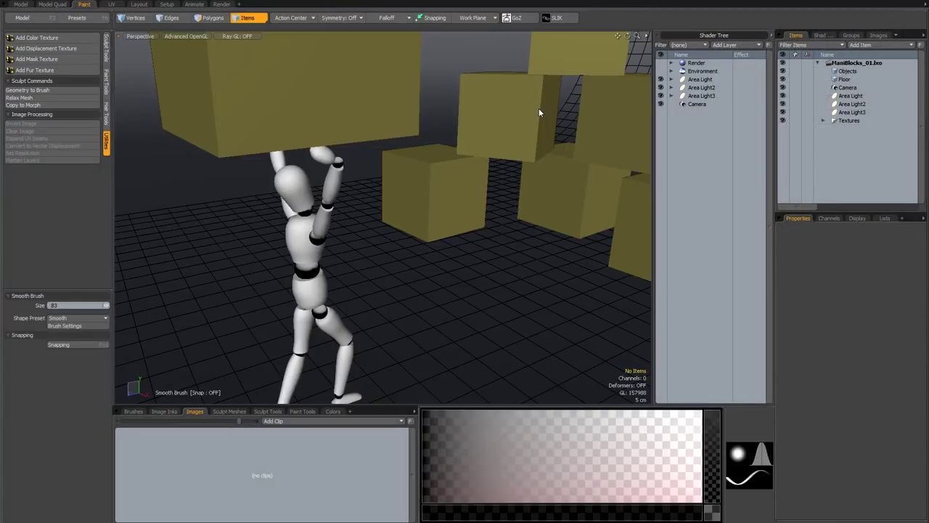
- Show and hide the Animate Tools, Command History and Presets palettes in turn
key("F4")
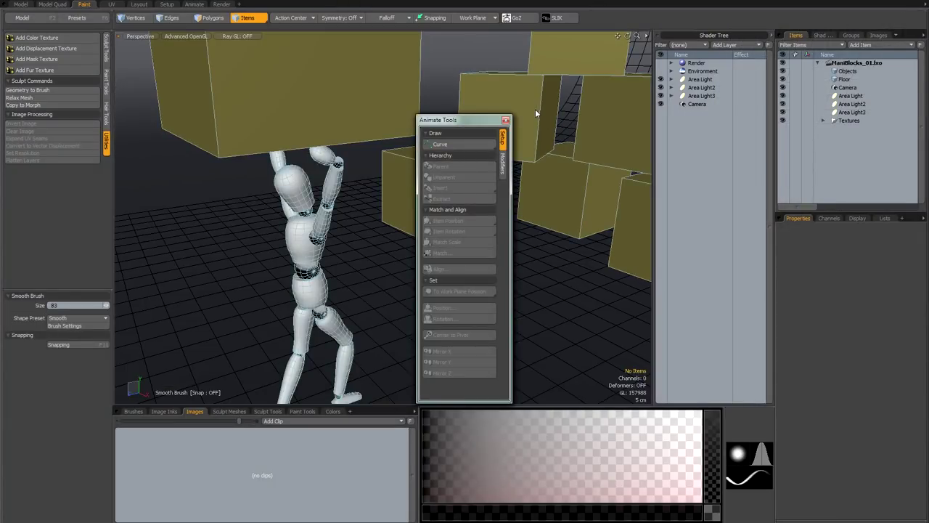
key("F4")
key("F5")
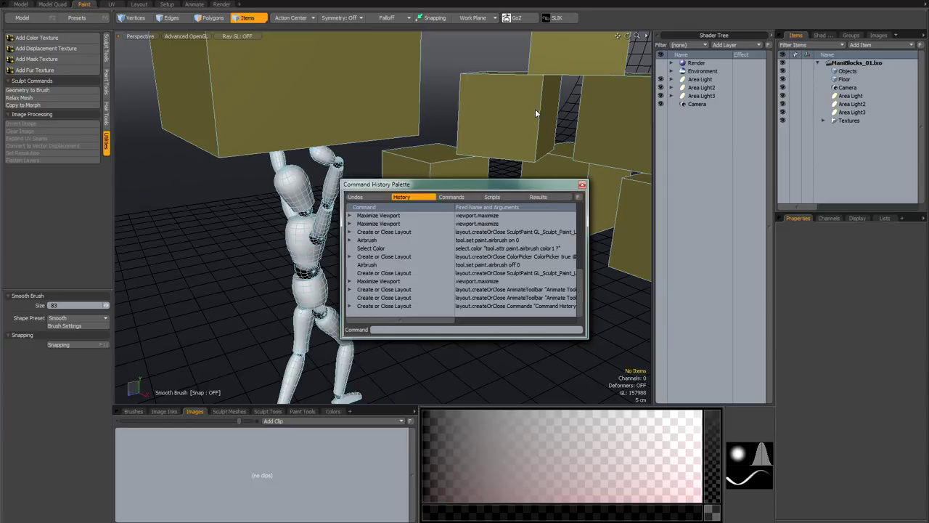
key("F5")
key("F6")
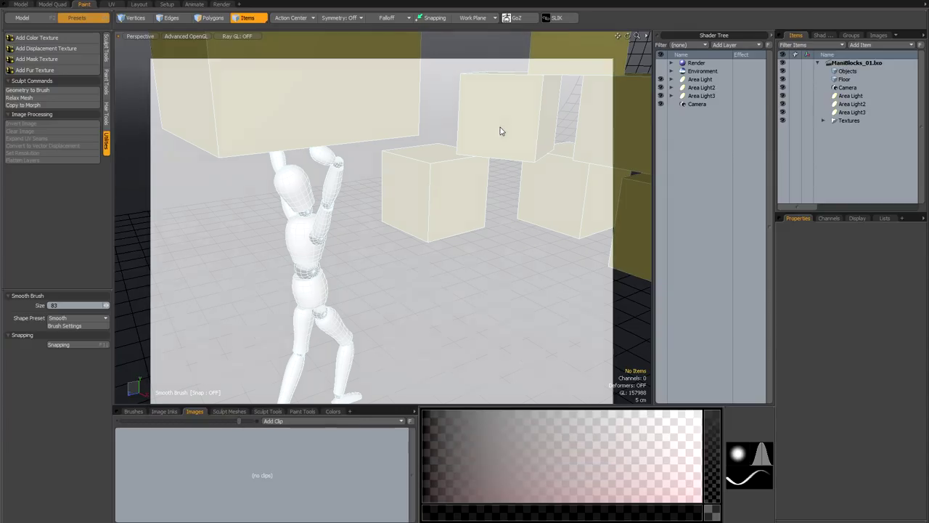
key("F3")
key("F3")
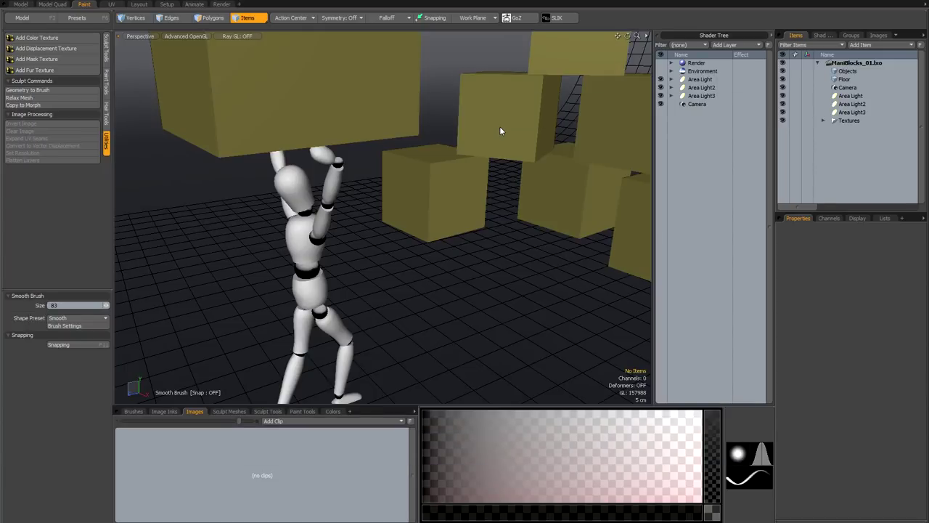
key("F9")
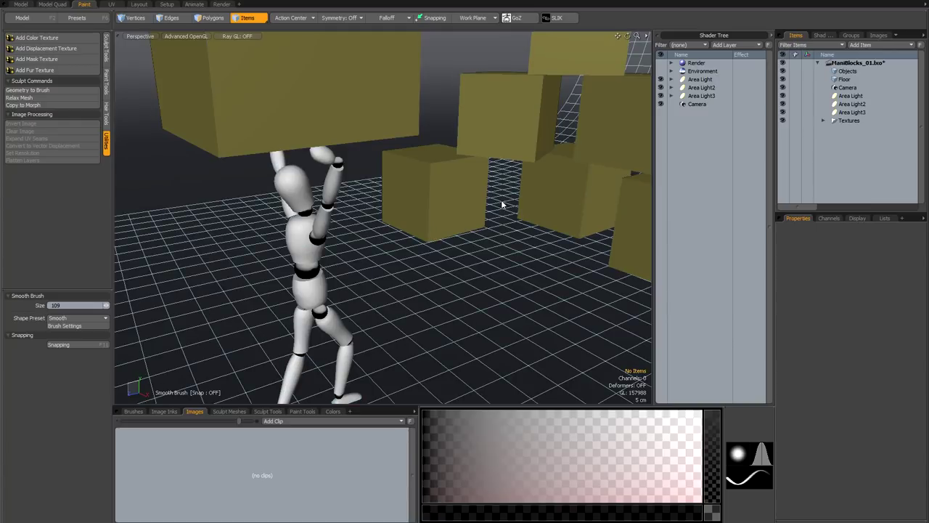
- Bring up the palette pie menu, open the Model Toolbar from it and close that palette
key("ctrl+space")
key("ctrl+shift+space")
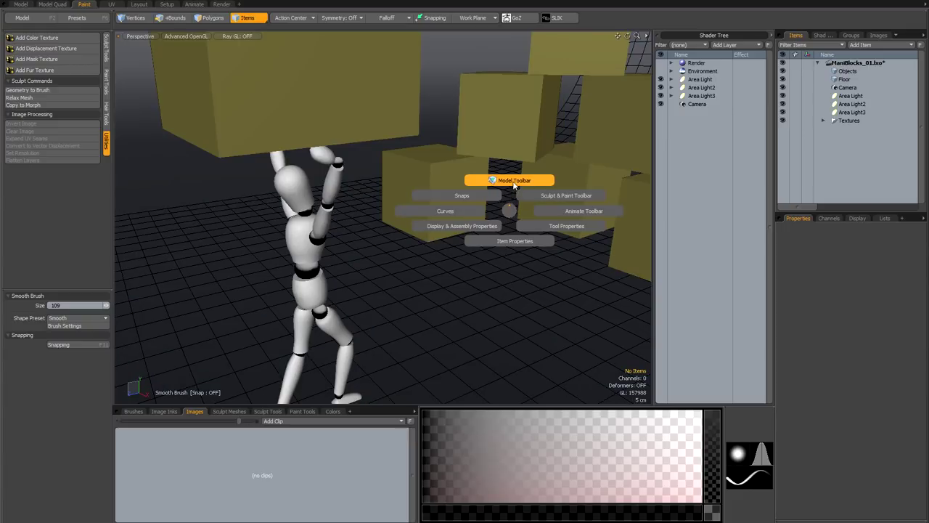
left_click(515, 181)
left_click(509, 87)
- Open the Sculpt & Paint Toolbar and the Animate Toolbar in turn from the palette pie menu, closing each one
key("ctrl+Tab")
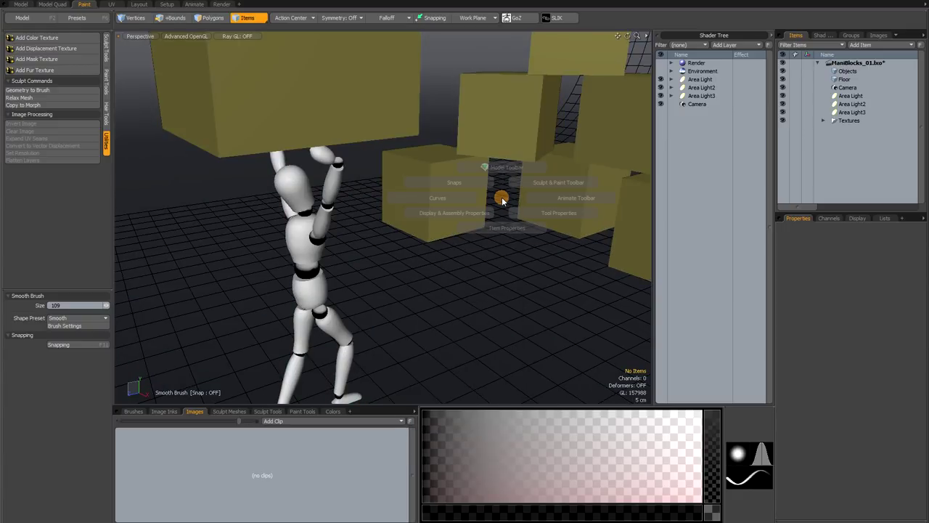
left_click(531, 185)
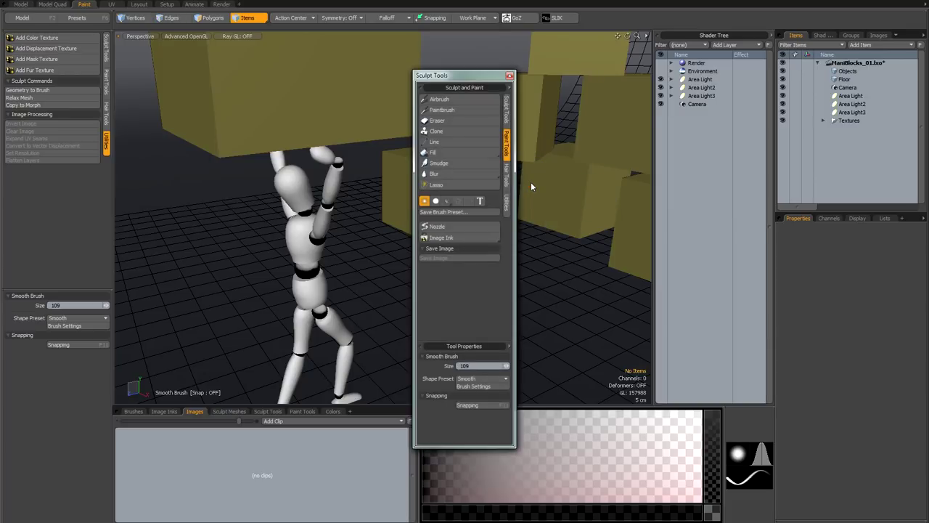
left_click(511, 78)
key("ctrl+Tab")
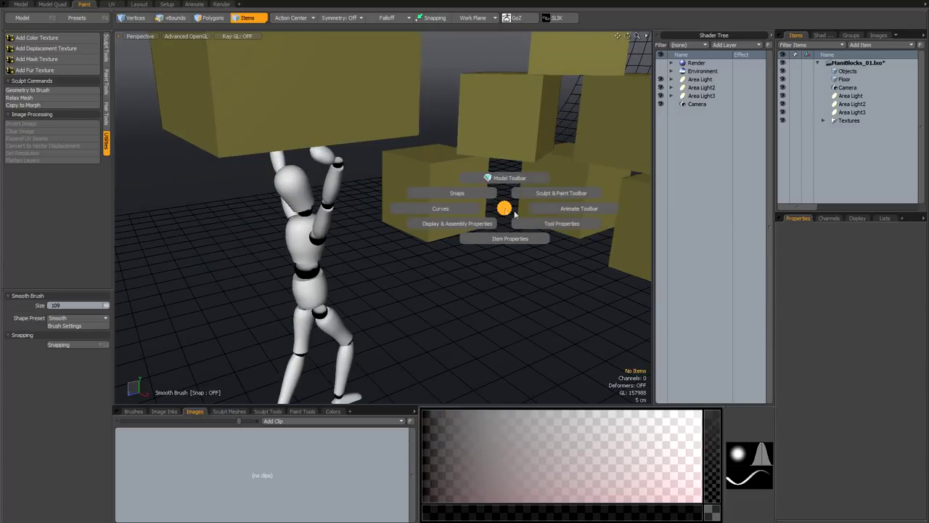
left_click(544, 210)
left_click(505, 119)
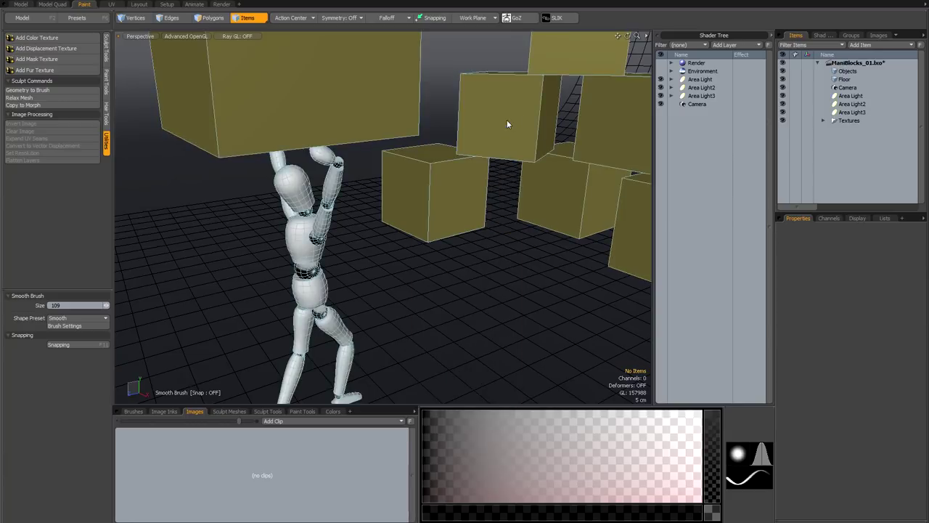
- Open the Tool Properties palette from the palette pie menu and close it
key("ctrl+Tab")
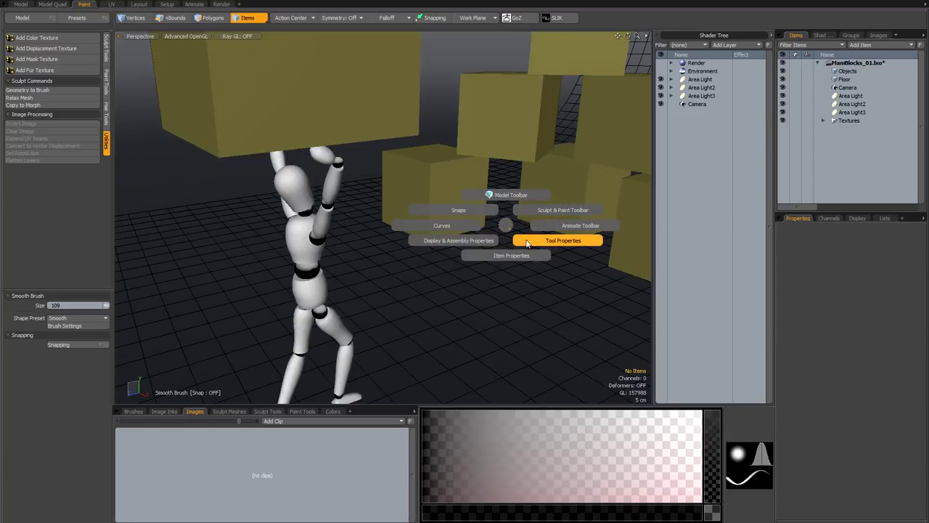
left_click(530, 242)
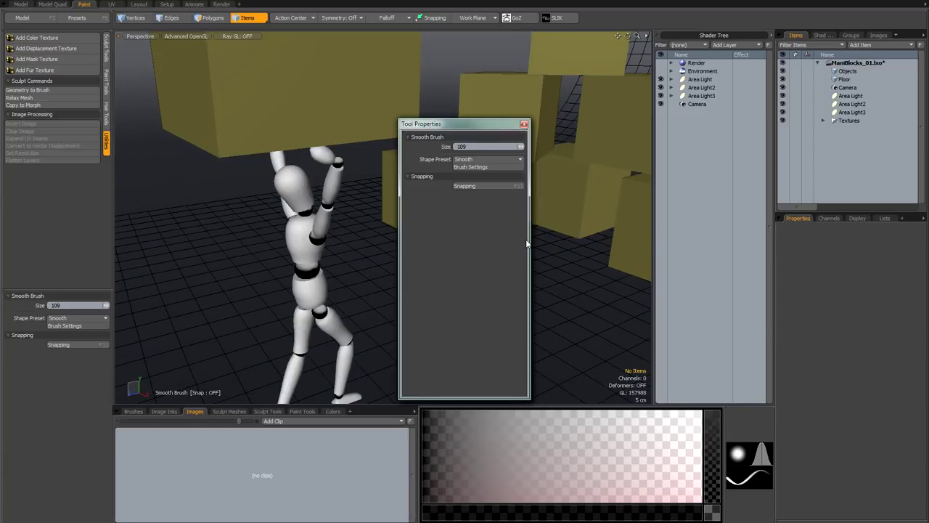
left_click(524, 125)
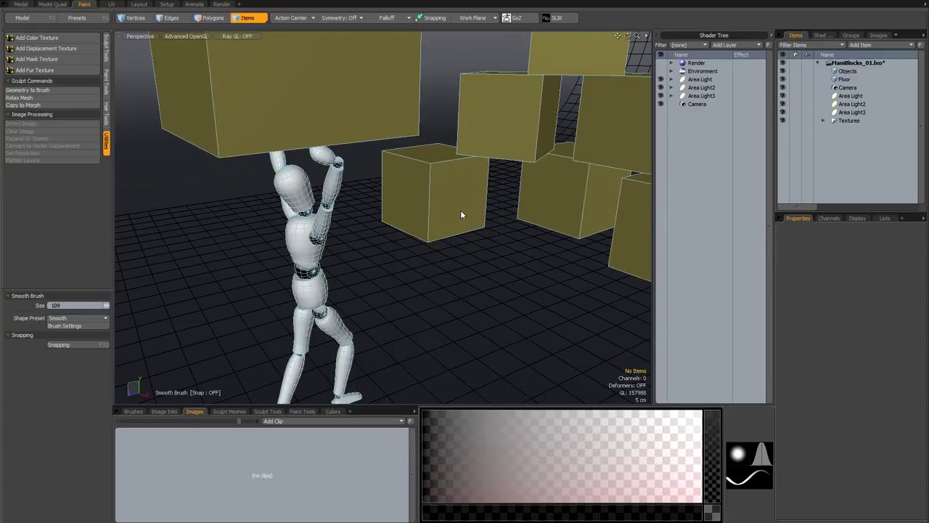
- Maximize the 3D viewport, choose the Airbrush in the Sculpt and Paint palette and hide the palette
key("KP_0")
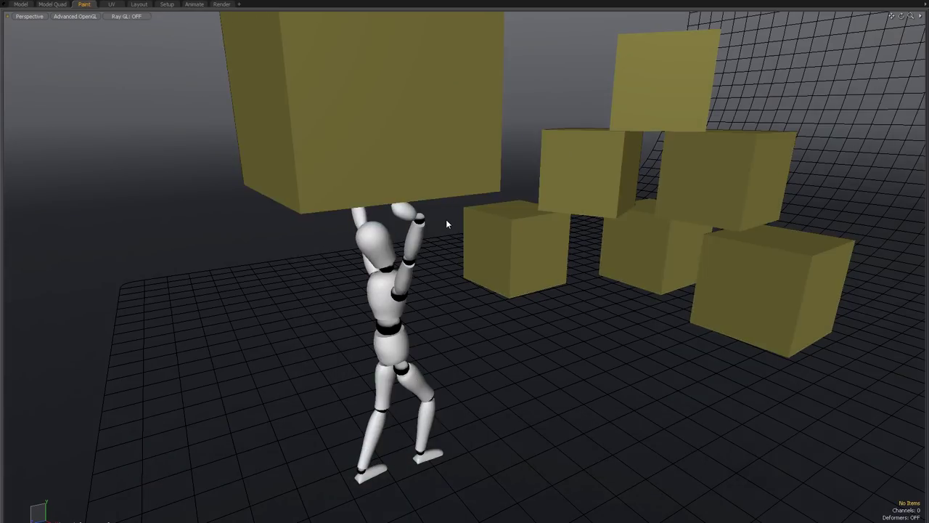
key("F3")
left_click(691, 80)
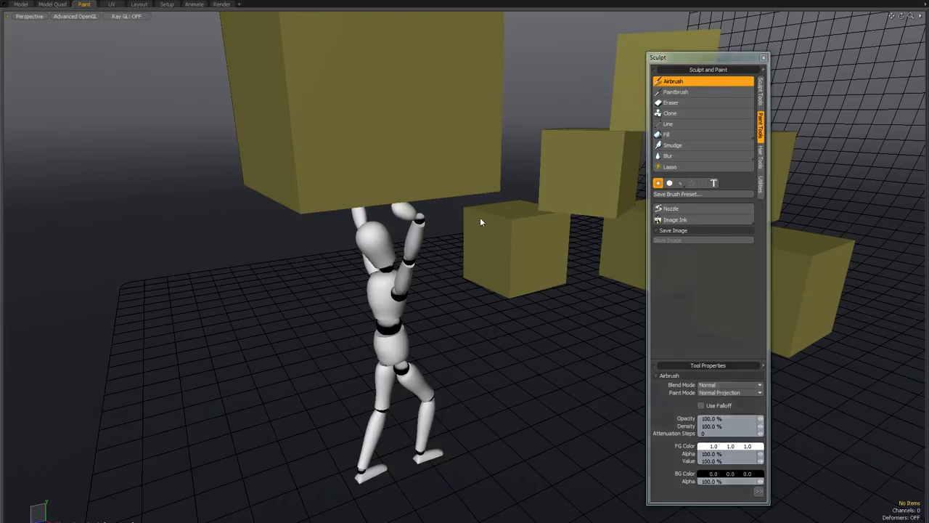
key("Tab")
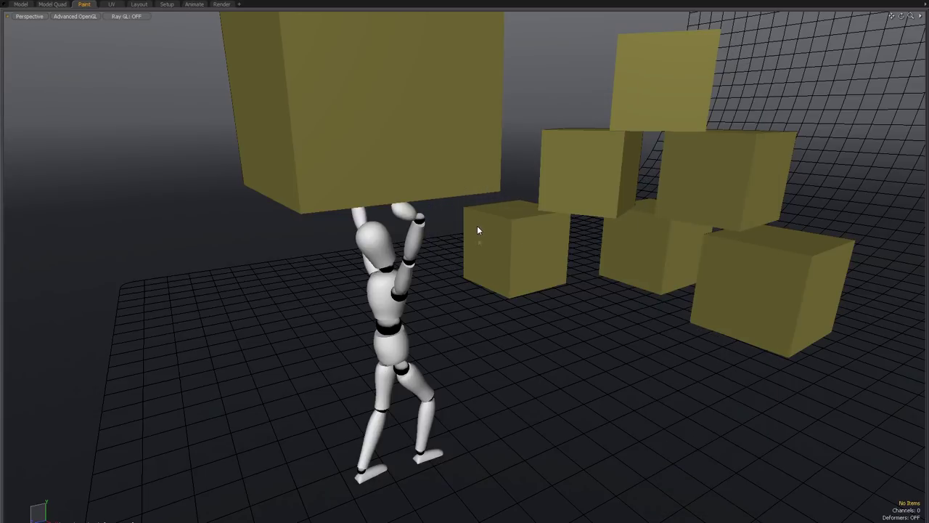
- Set the Airbrush's foreground color to 1.0, 0.34, 0.34 in Tool Properties opened from the pie menu, close the palette and restore the viewport size
key("ctrl+Tab")
left_click(511, 250)
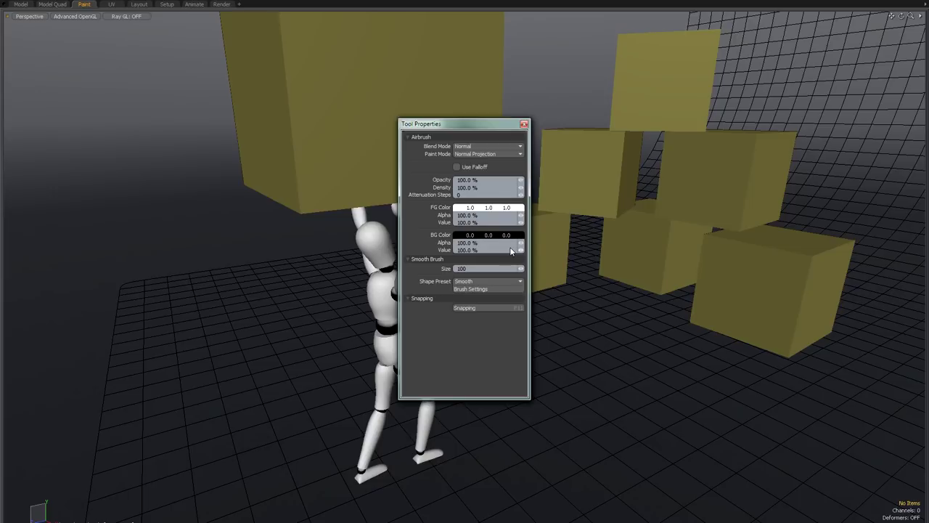
left_click(484, 213)
left_click(460, 158)
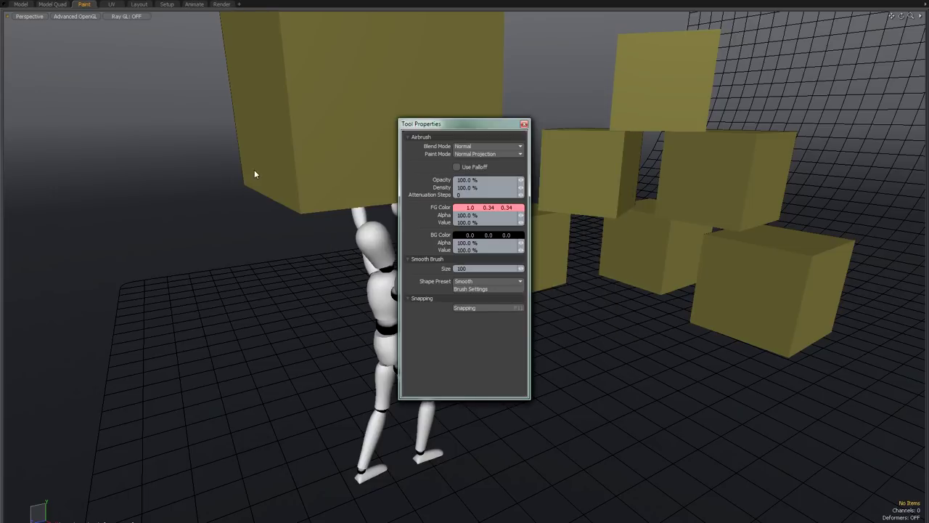
left_click(524, 124)
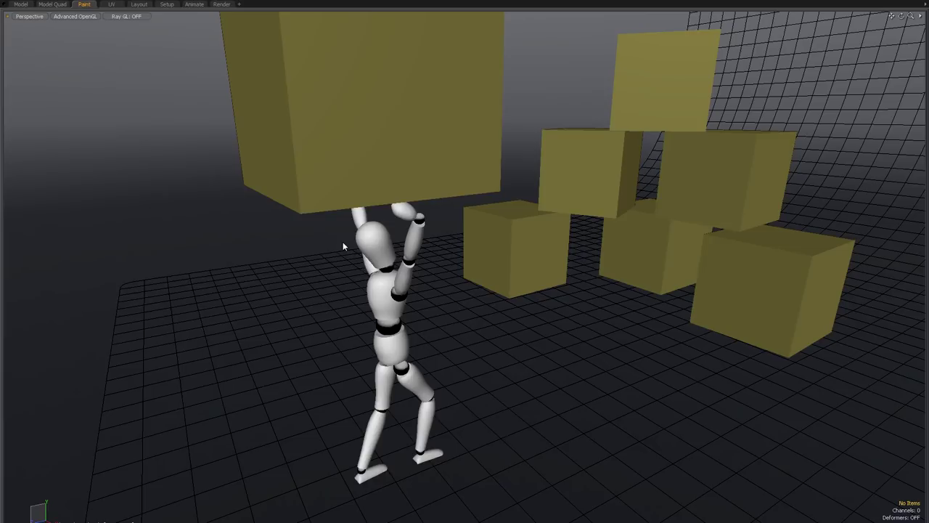
key("ctrl+Tab")
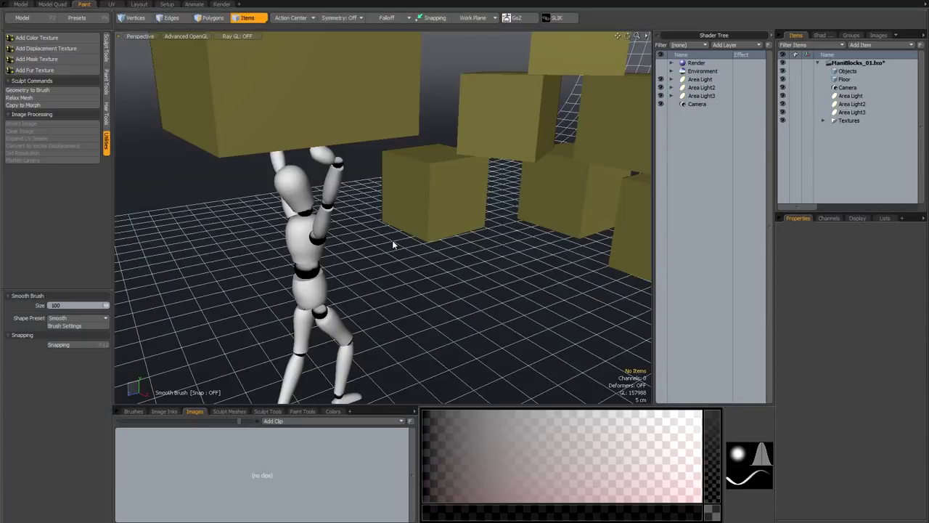
- Open the Model Toolbar from the palette pie menu and close the Model Tools palette
key("ctrl+Tab")
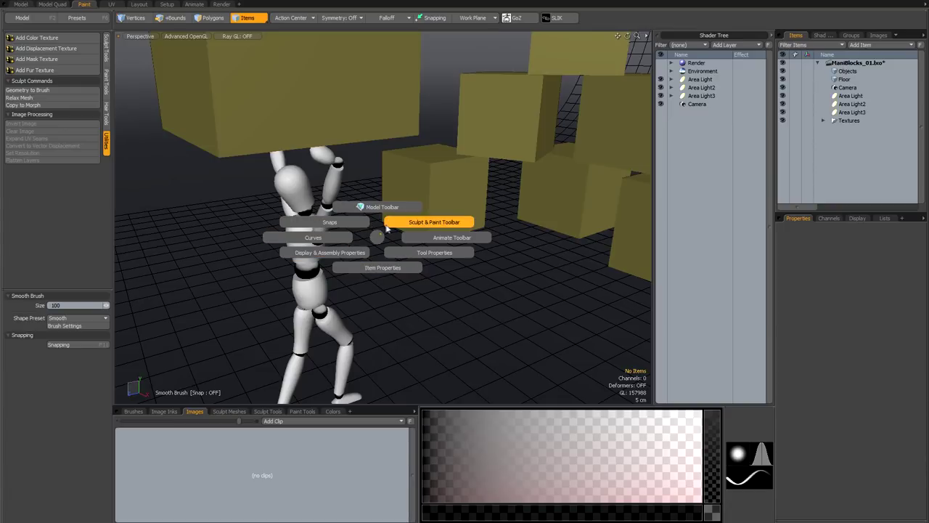
left_click(378, 225)
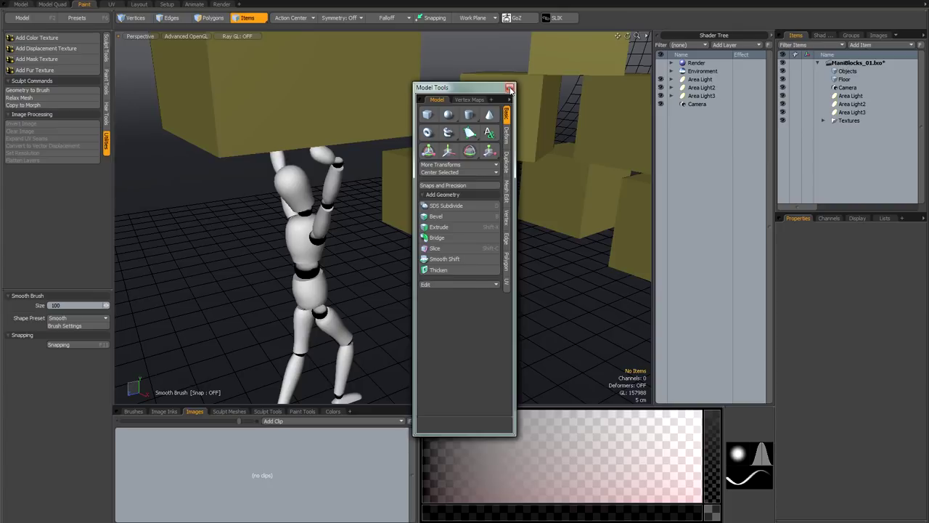
left_click(509, 87)
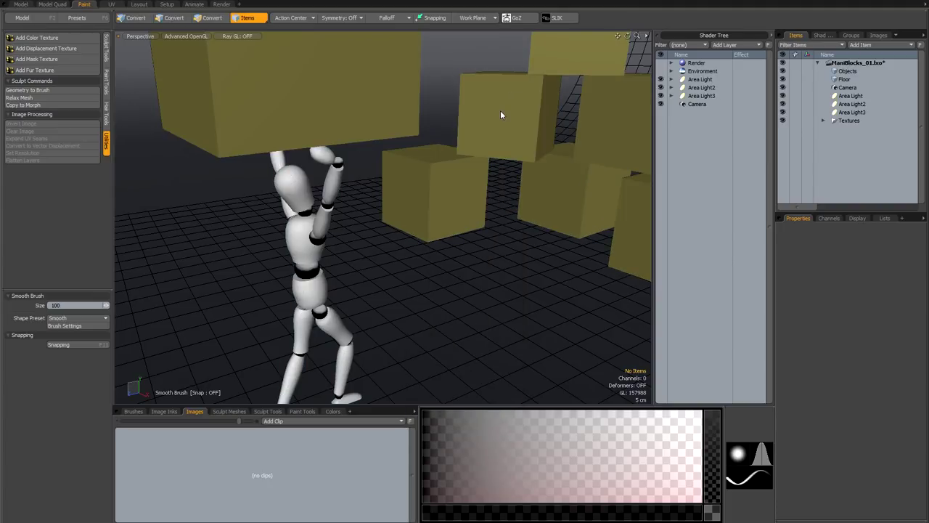
- Open the Item List and Shader Tree palettes in turn from the editor pie menu, closing each one
key("ctrl+space")
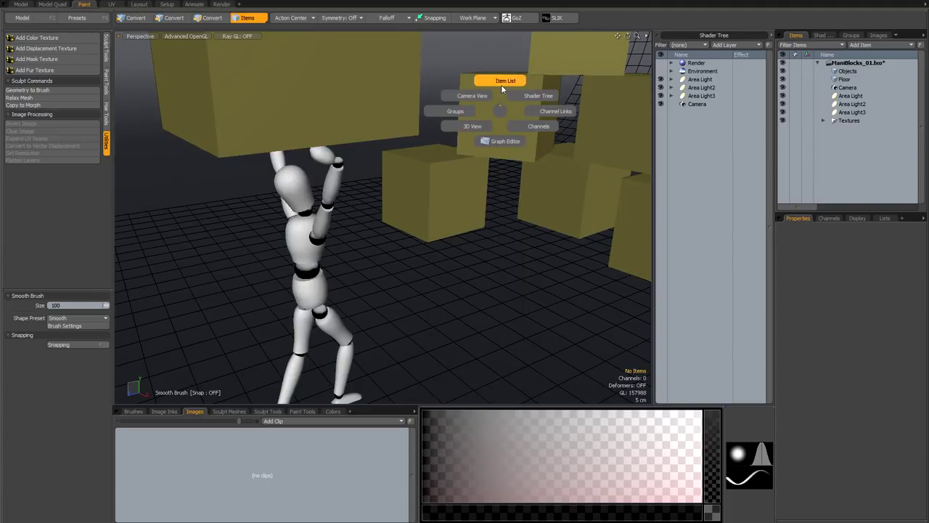
left_click(501, 84)
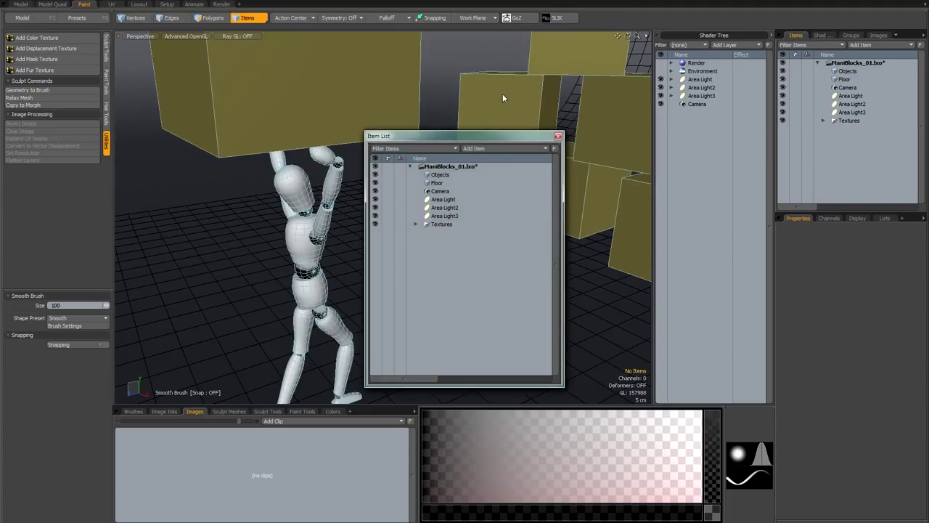
left_click(557, 137)
key("ctrl+space")
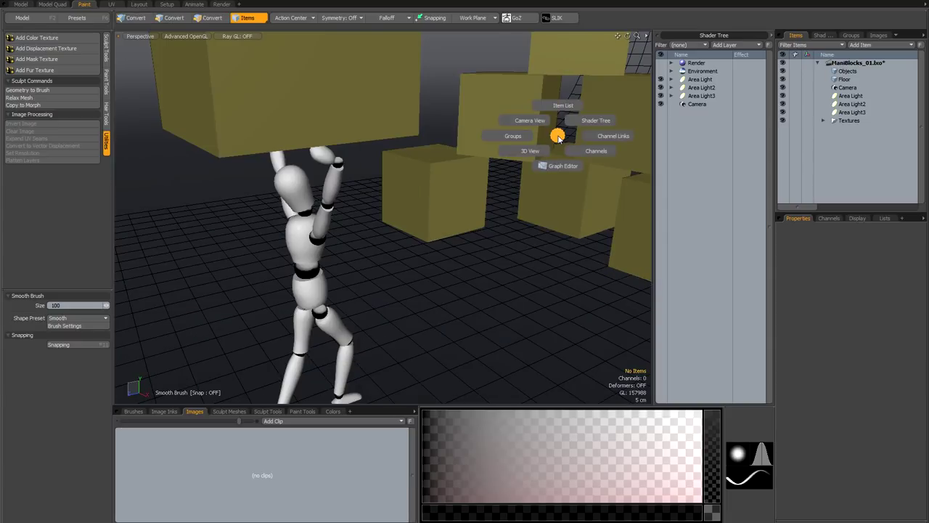
left_click(594, 121)
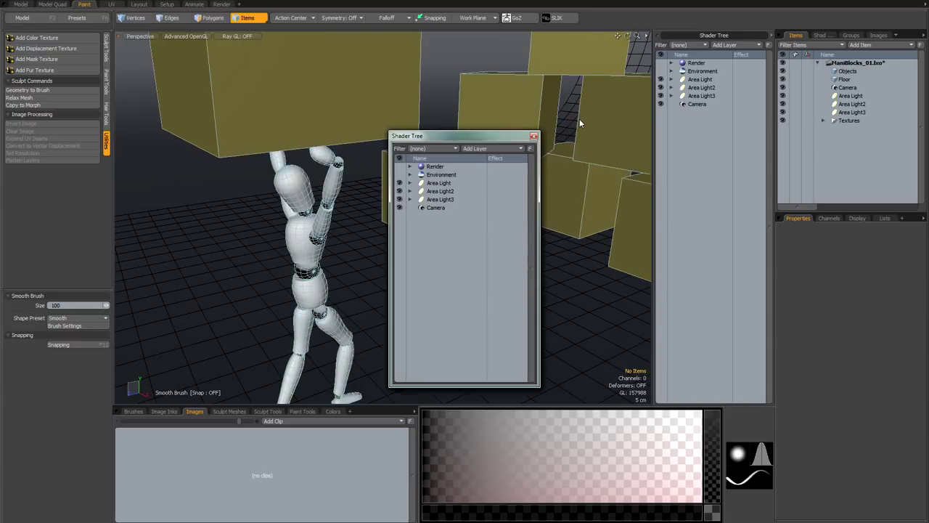
left_click(535, 137)
- Open the 3D View and Camera View palettes in turn from the editor pie menu, closing each one
key("ctrl+space")
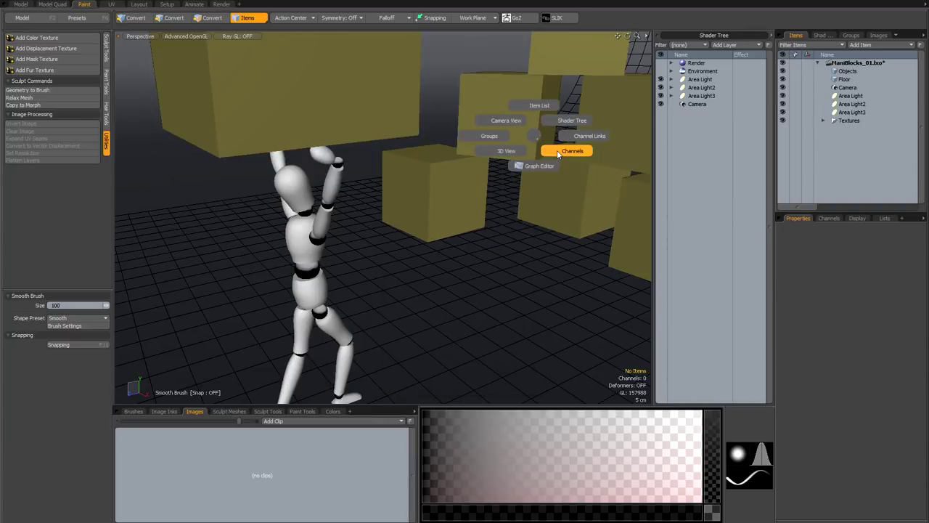
left_click(510, 153)
left_click(594, 159)
key("ctrl+space")
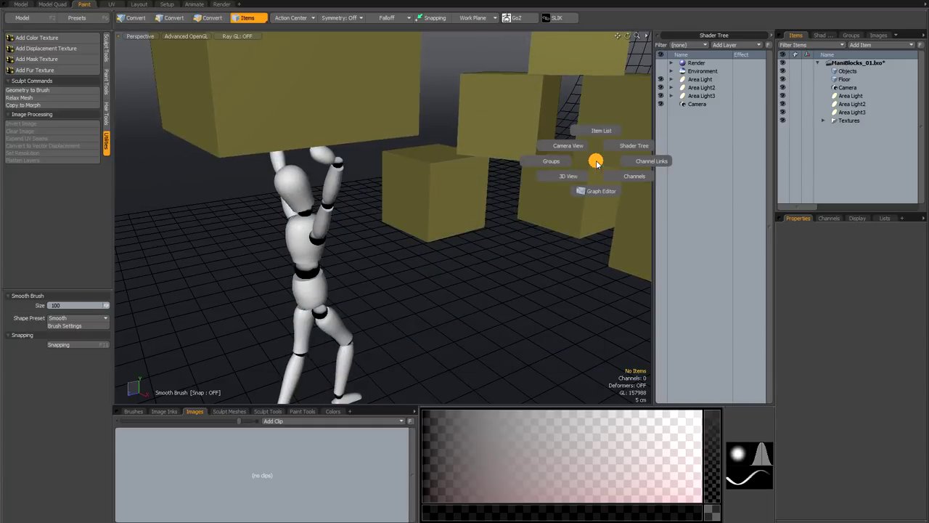
left_click(575, 148)
left_click(594, 158)
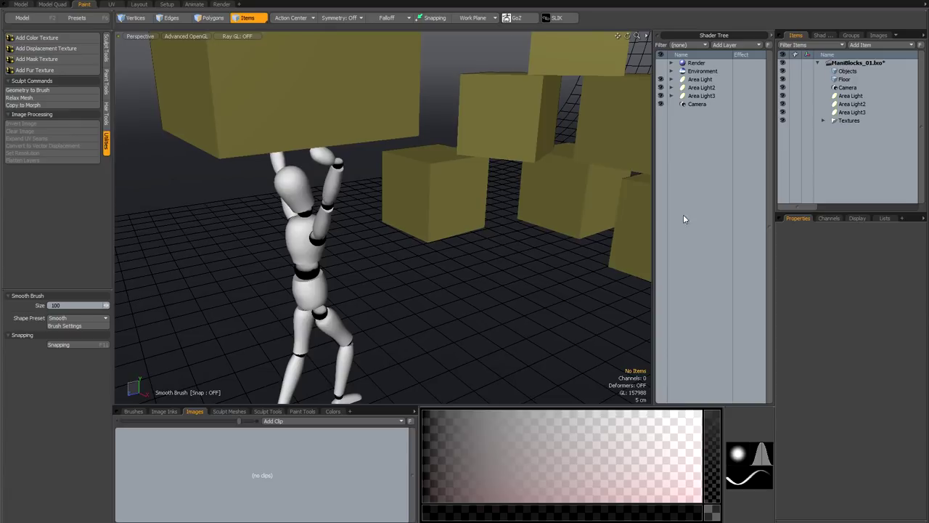
- Bring up the pie menu of viewport toggles for lights, cameras, wireframe and grid, and dismiss it
key("shift+w")
key("alt+grave")
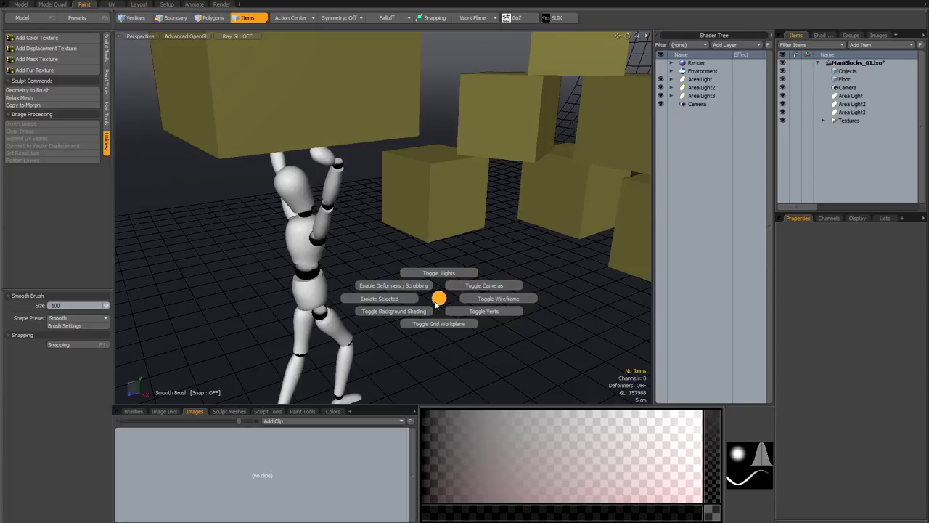
left_click(437, 296)
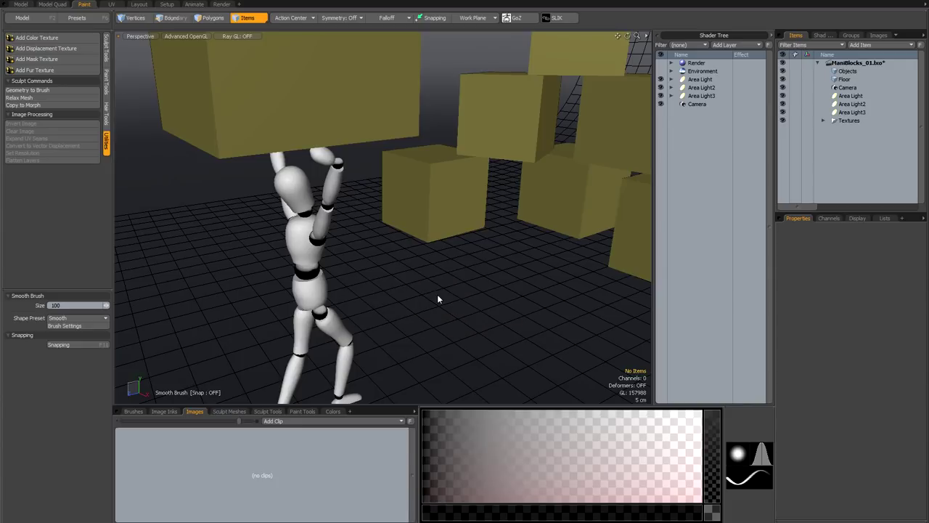
- Switch the viewport shading to Reflection through the shading pie menu and back to Advanced OpenGL
key("ctrl+Tab")
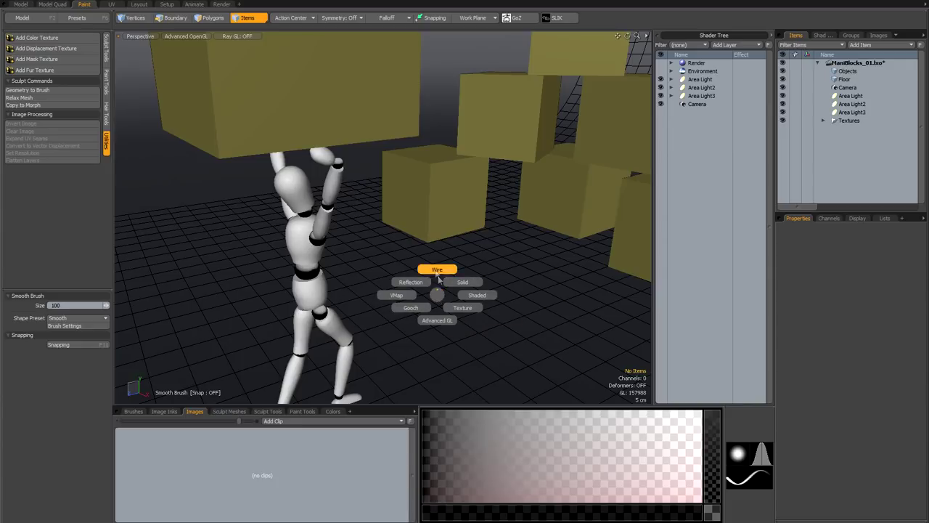
left_click(414, 282)
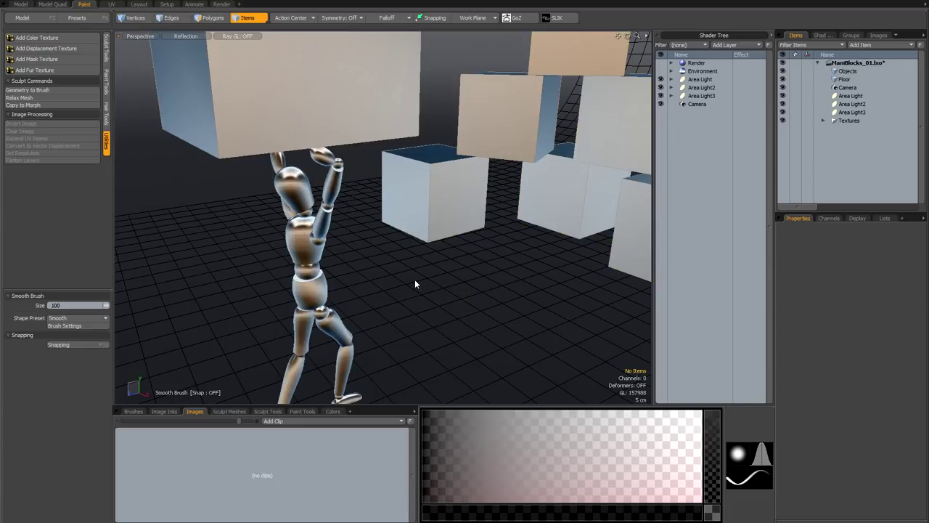
key("ctrl+Tab")
left_click(419, 305)
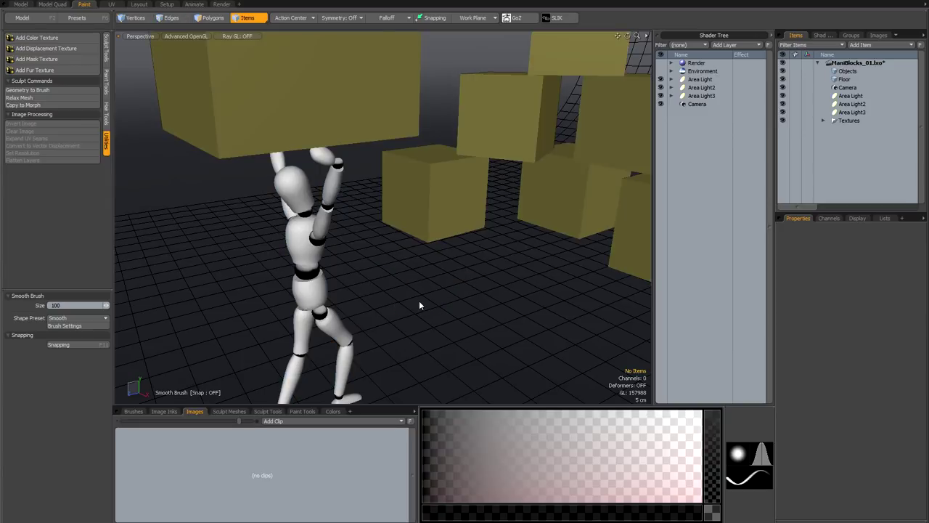
- Open the floating Sculpt and Paint palette and close it
key("ctrl+3")
key("F3")
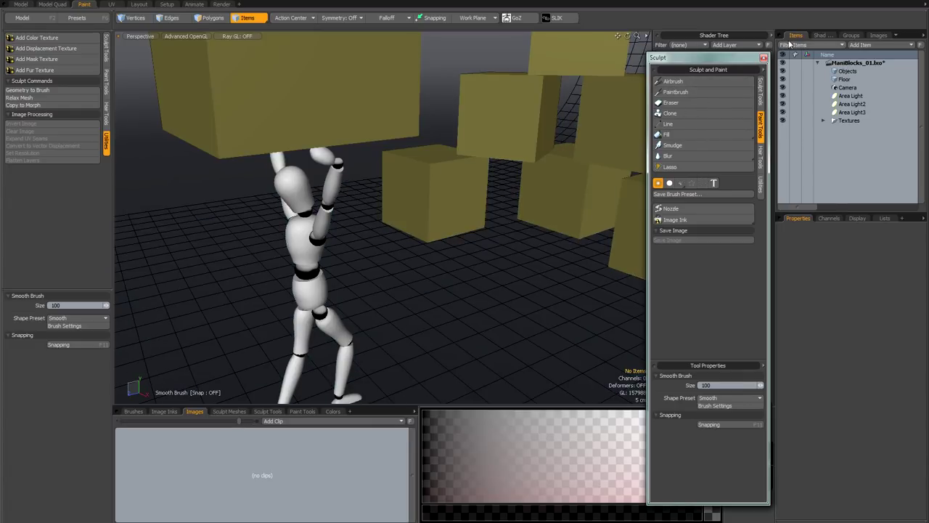
left_click(763, 58)
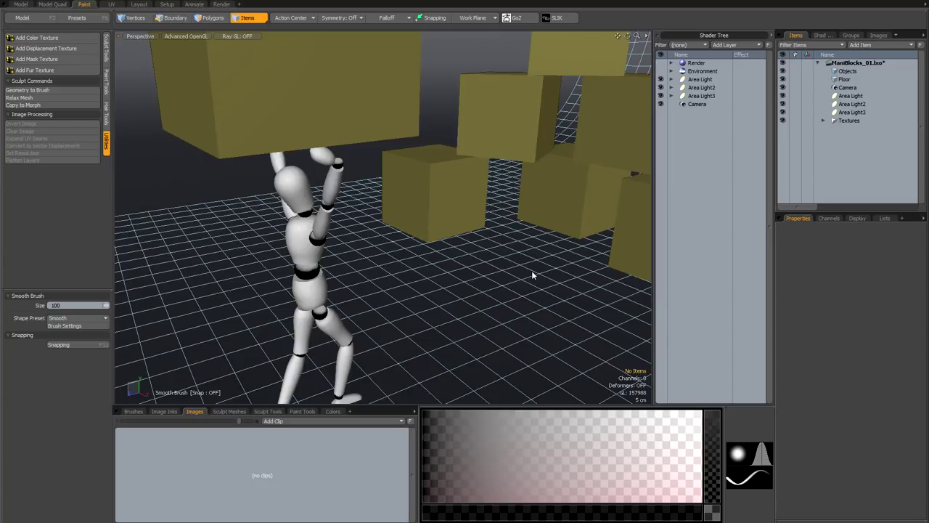
key("ctrl+2")
key("ctrl+Tab")
left_click(555, 283)
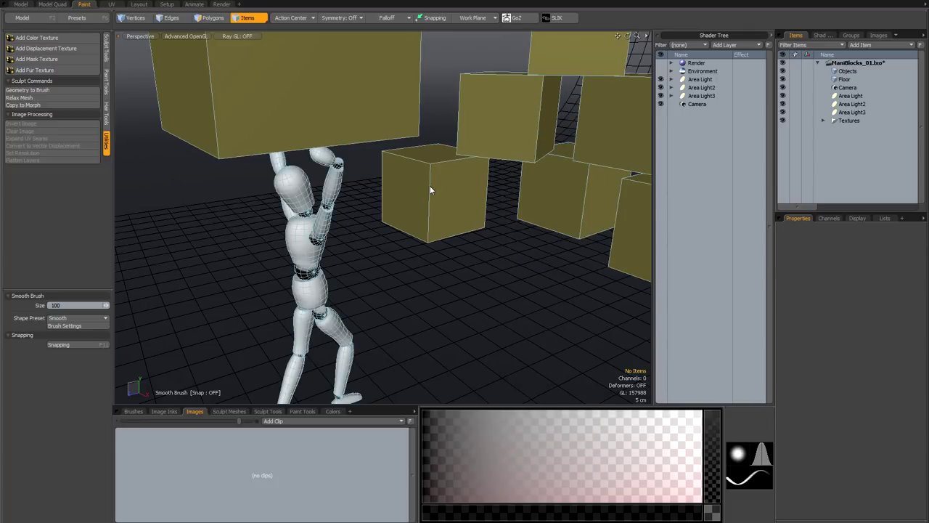
- Open the Color popover from the custom pie menu with Info/Stats, Tools and VMaps, and dismiss it
key("ctrl")
key("ctrl+3")
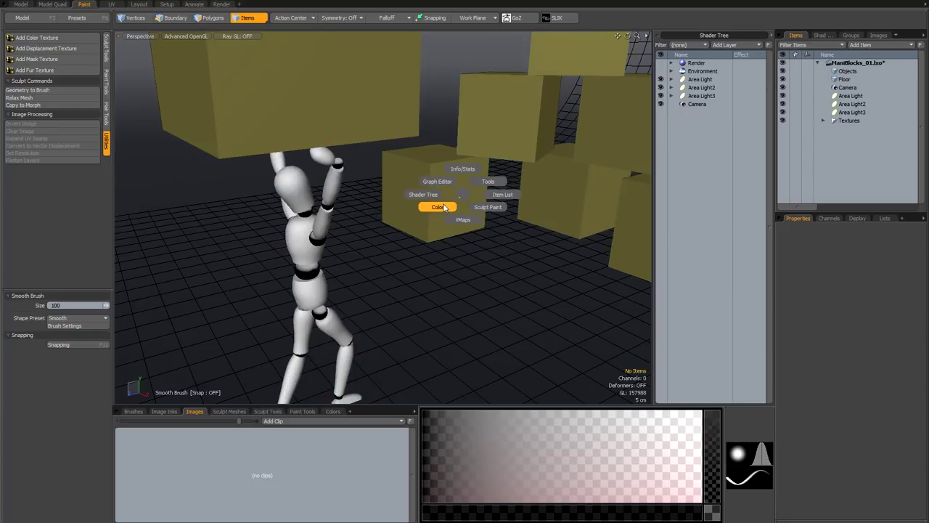
left_click(443, 206)
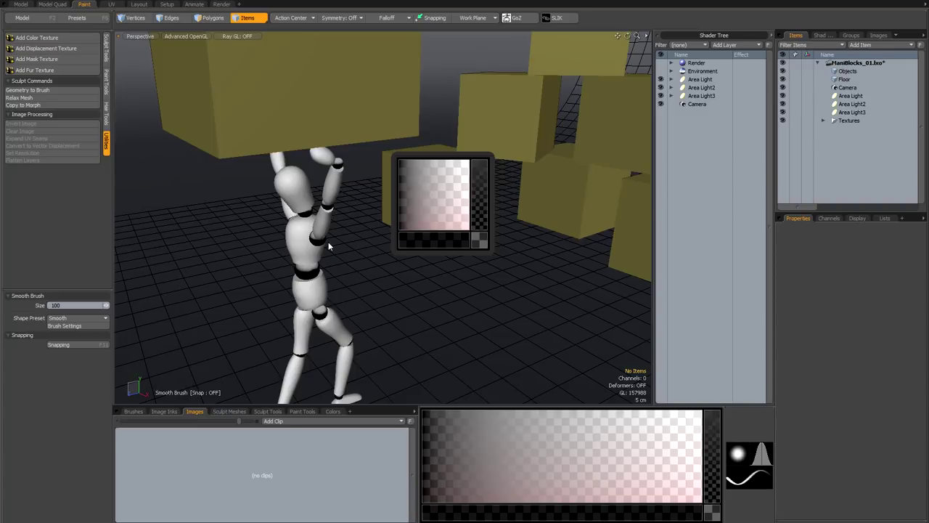
key("ctrl")
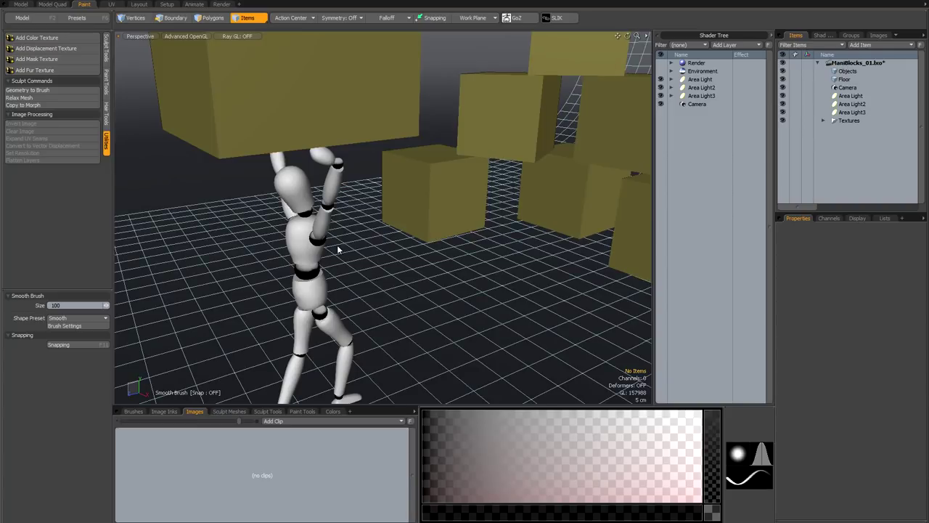
- Bring up the custom palette pie menu, the view pie menu and the other viewport pie menus, dismissing each without a choice
key("ctrl+space")
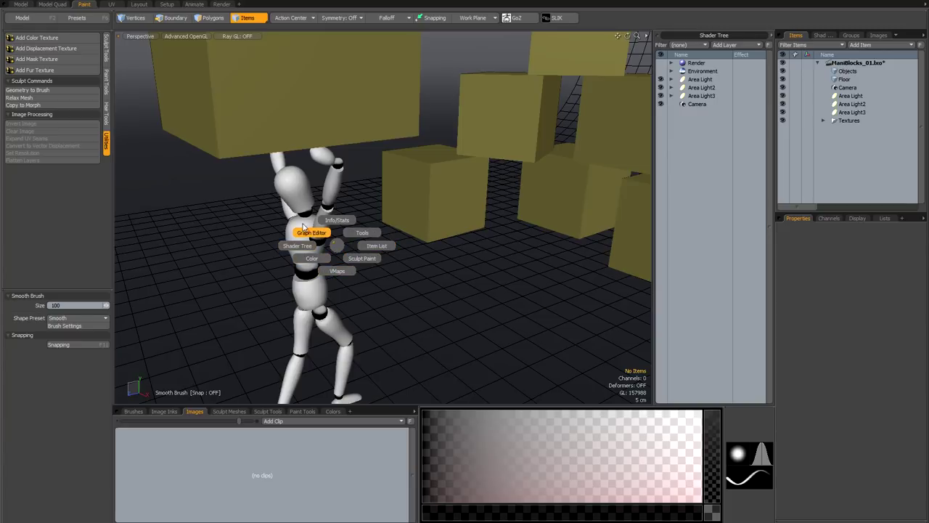
left_click(336, 246)
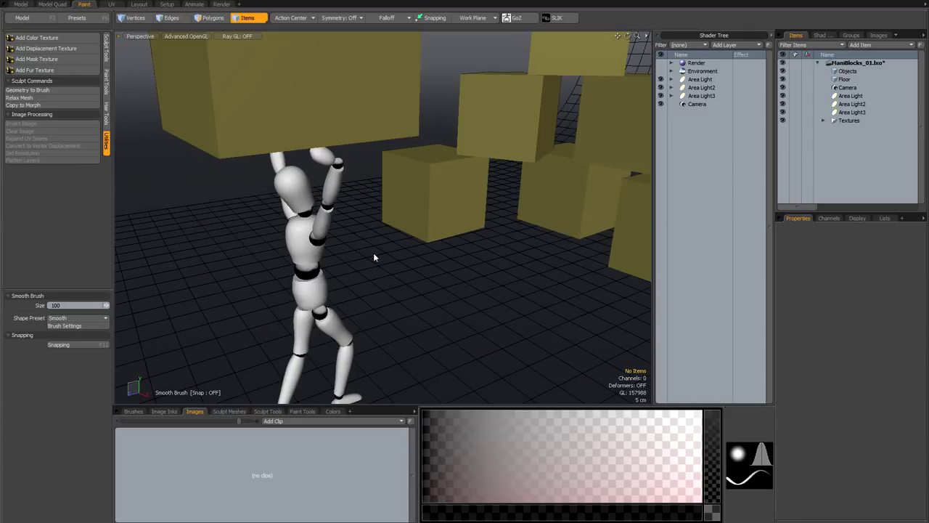
key("ctrl+space")
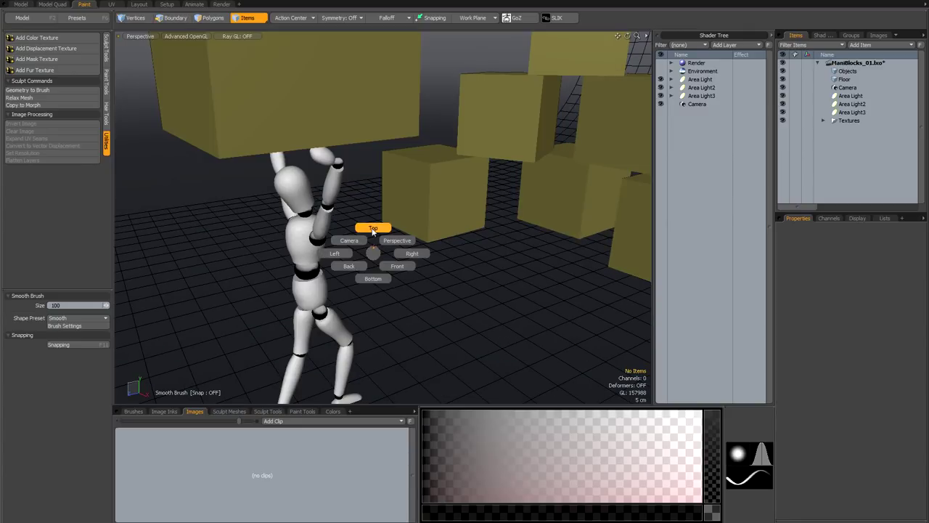
left_click(373, 254)
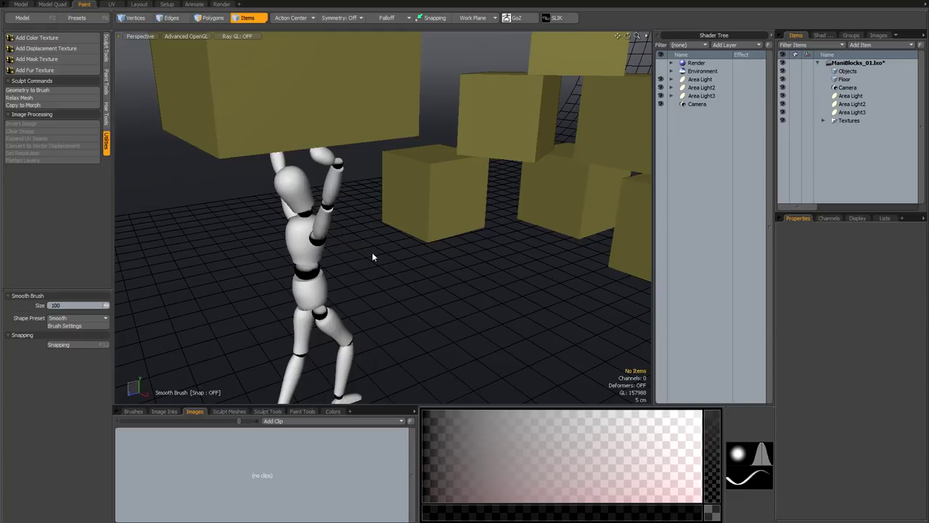
key("alt+space")
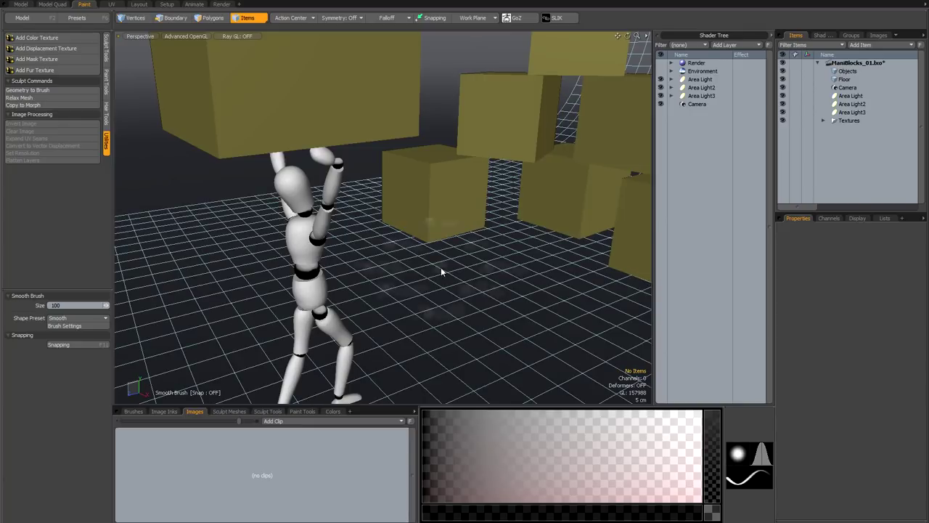
key("ctrl+1")
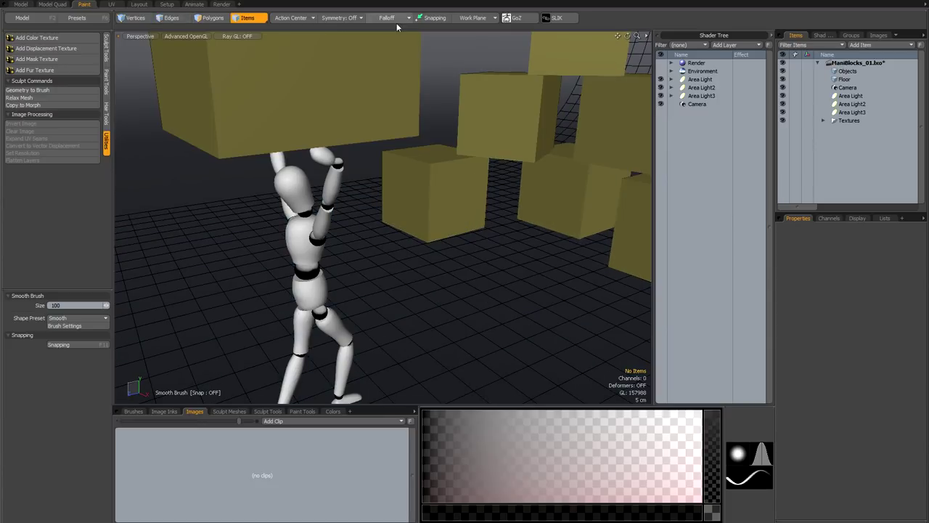
- Switch to the Model layout and look through the viewport's Visibility Options
left_click(21, 5)
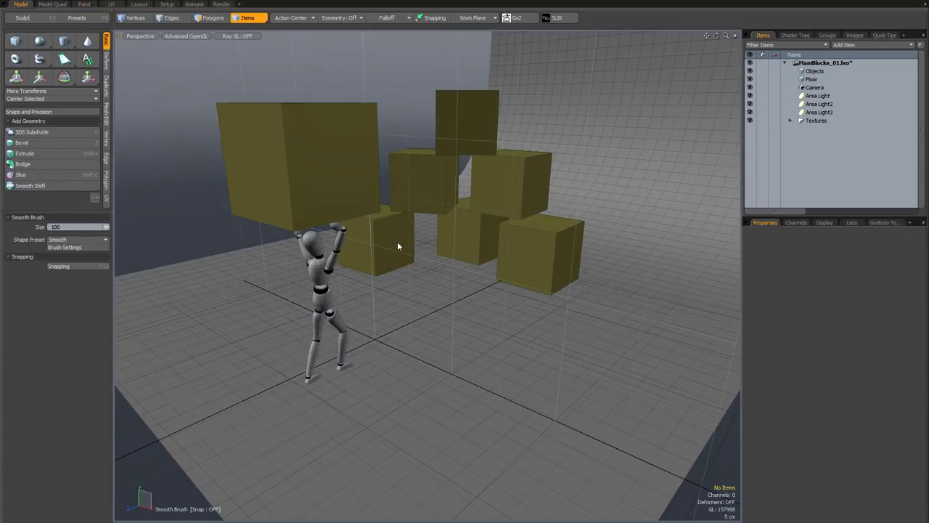
left_click_drag(398, 242, 405, 244, "alt")
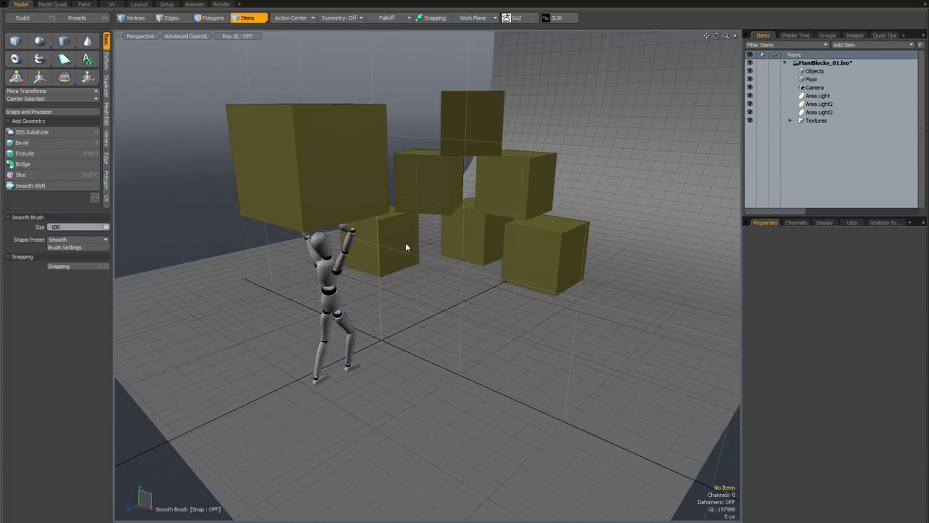
left_click(182, 37)
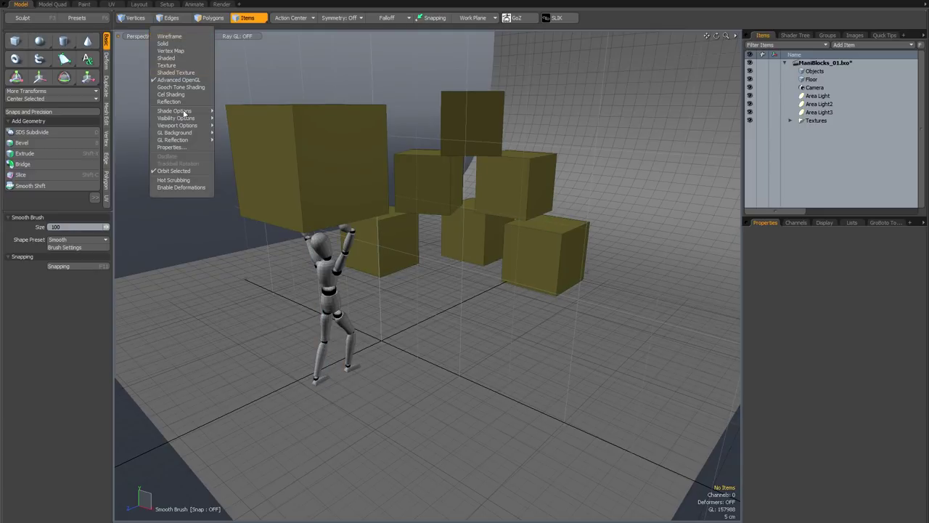
mouse_move(181, 117)
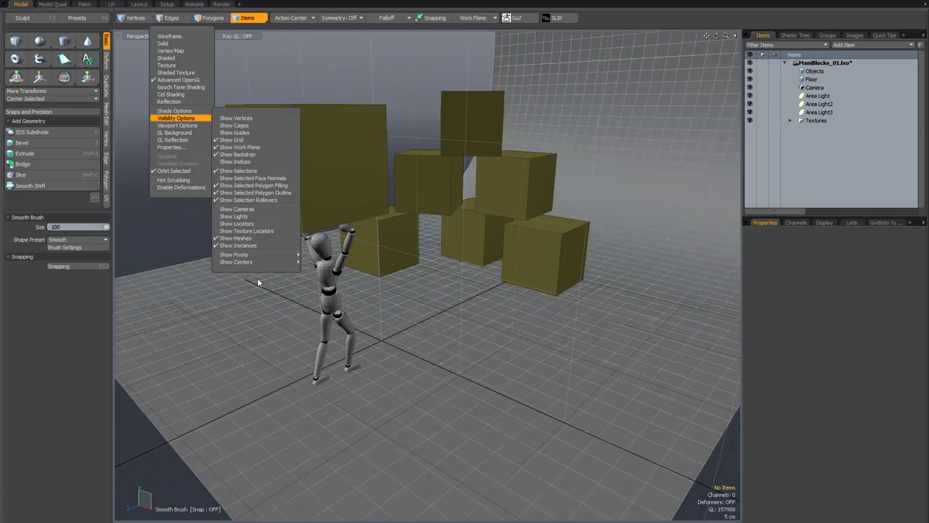
left_click(432, 78)
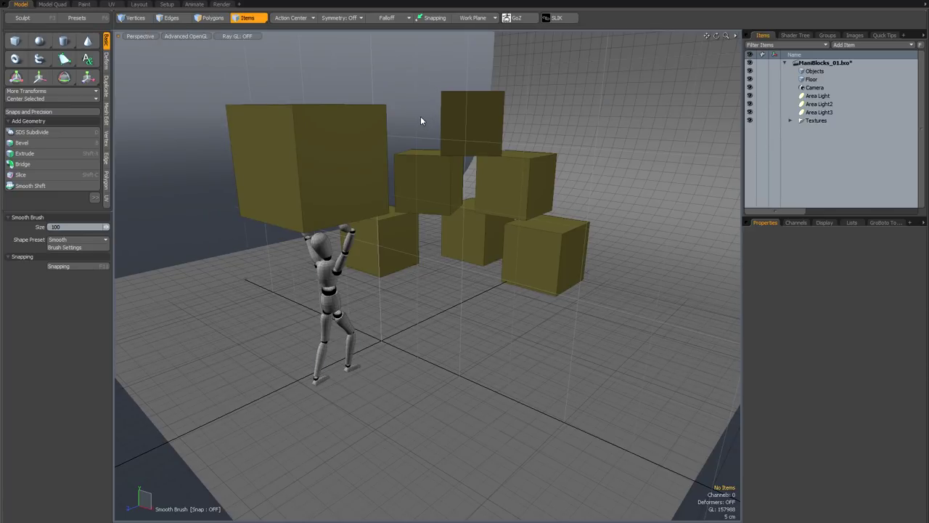
- Turn on Show Locators and Show Texture Locators in the viewport's visibility popover, and turn both off again
key("o")
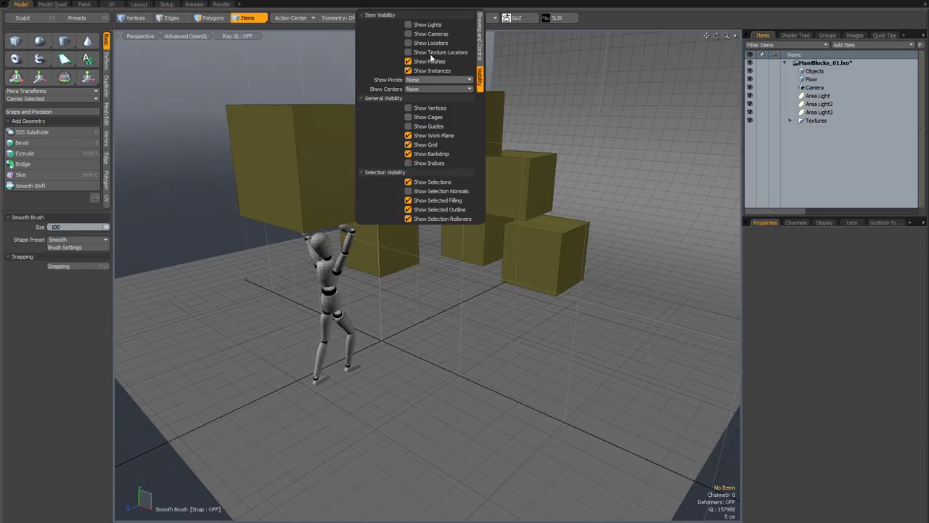
left_click(479, 47)
left_click(477, 77)
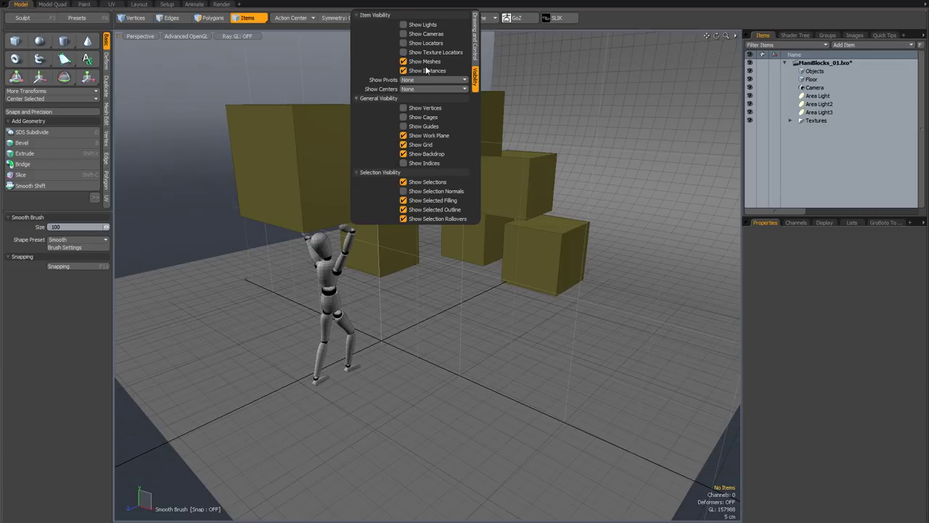
left_click(417, 43)
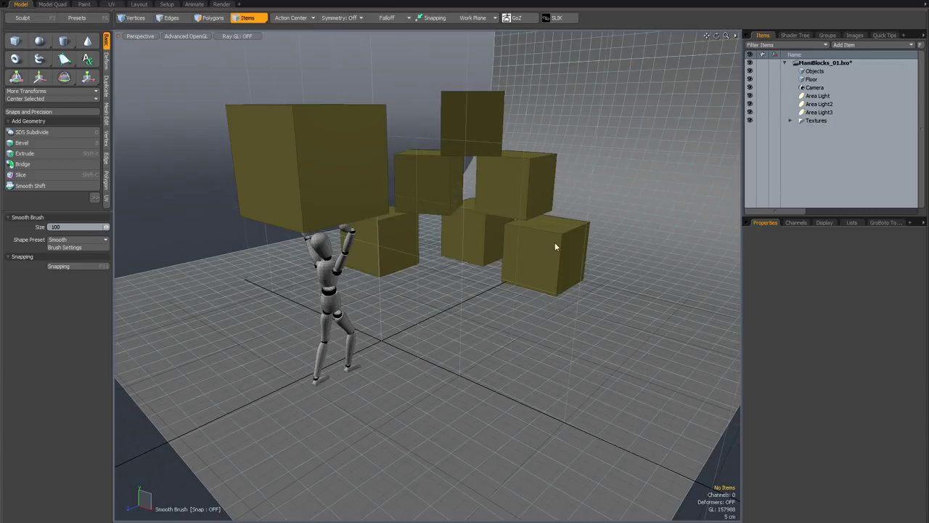
key("o")
key("o")
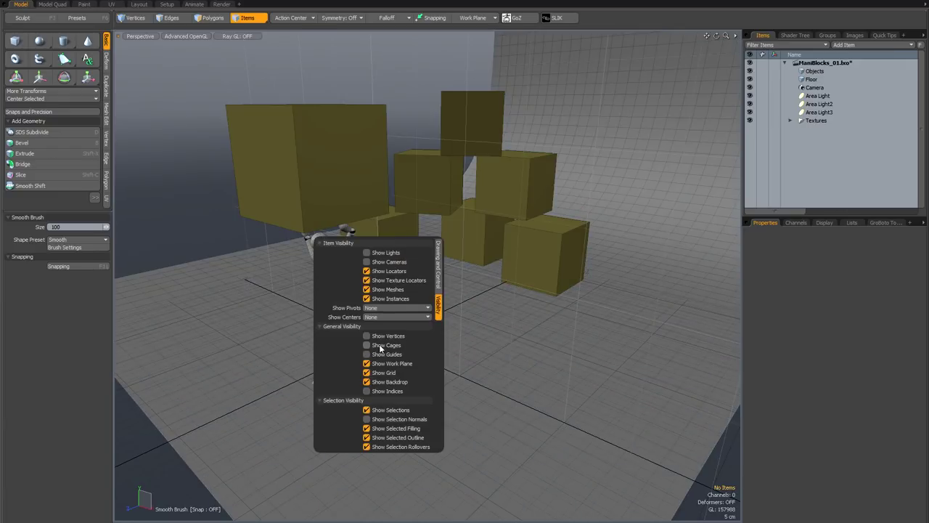
left_click(381, 280)
left_click(379, 270)
- Turn on Show Vertices for the viewport, turn it off again, and view the Drawing and Control options
left_click(386, 336)
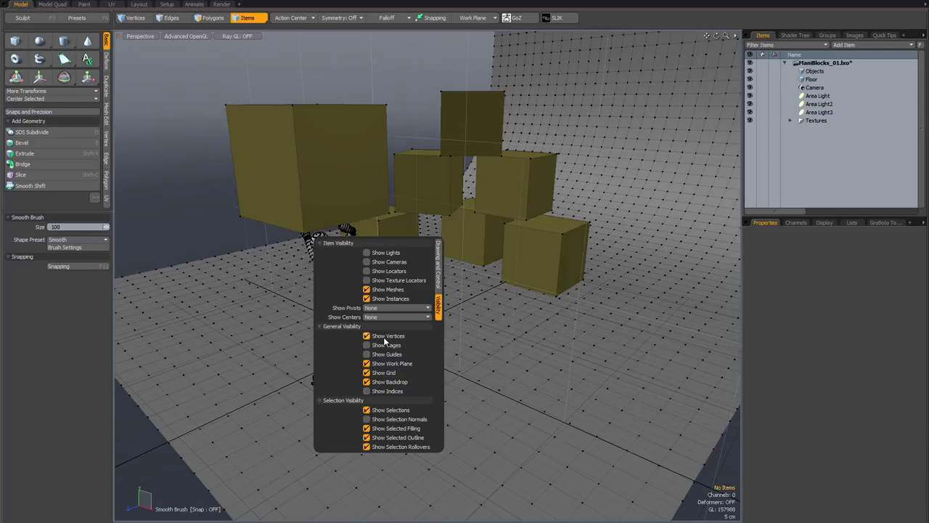
key("o")
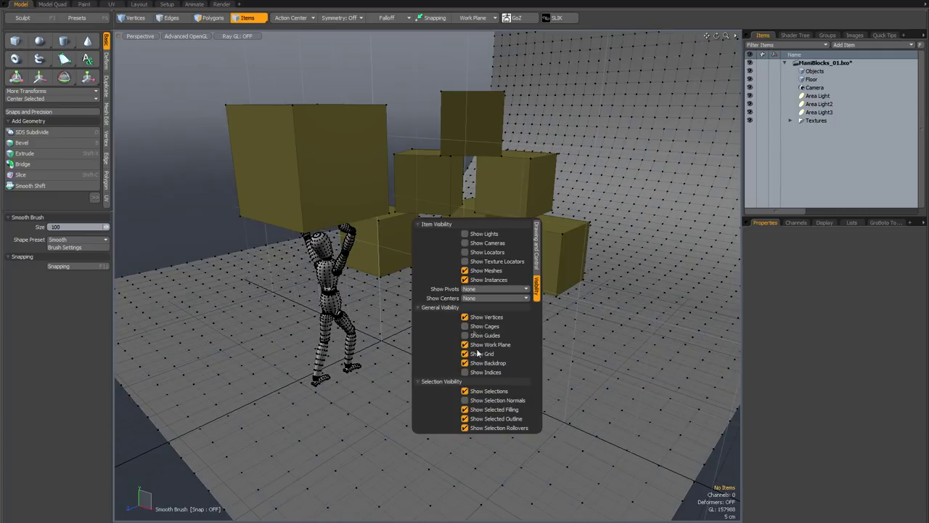
left_click(486, 317)
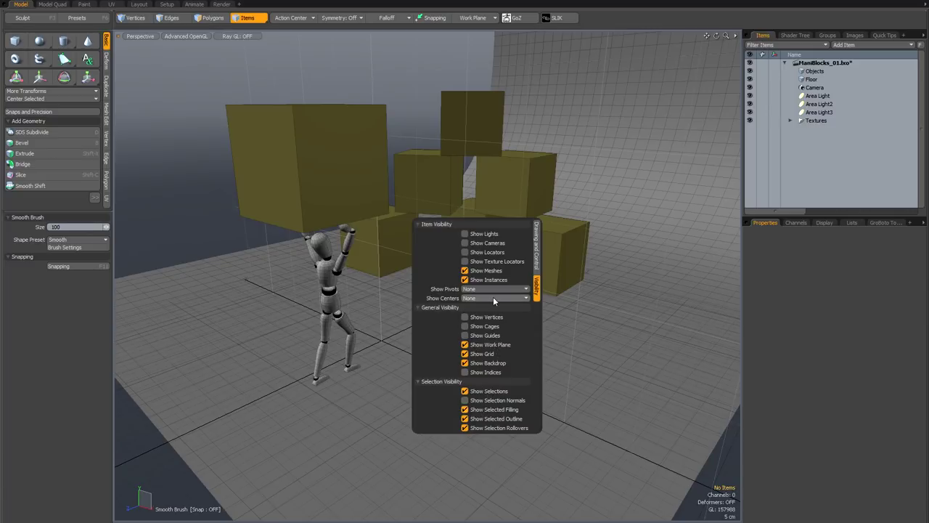
left_click(534, 256)
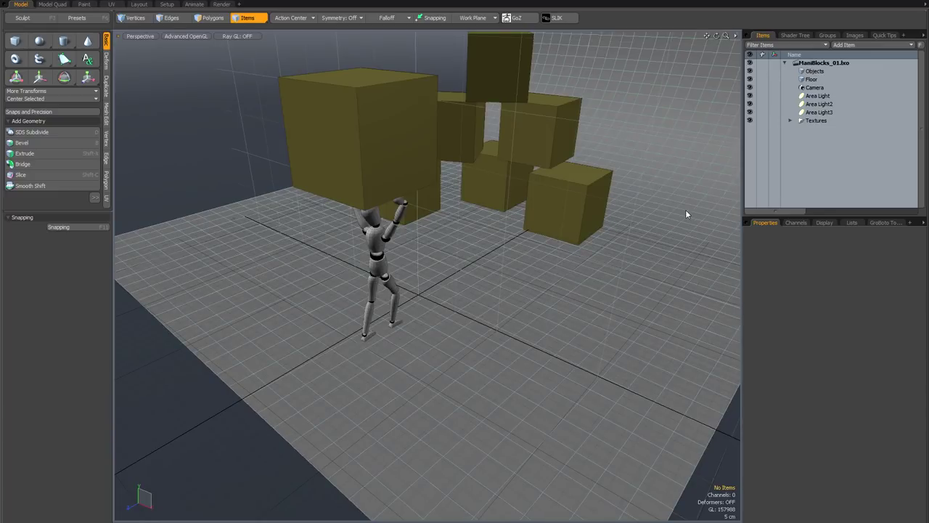
- Switch the viewport to the Top view and back to Perspective through the view pie menu
left_click_drag(685, 215, 655, 204, "alt")
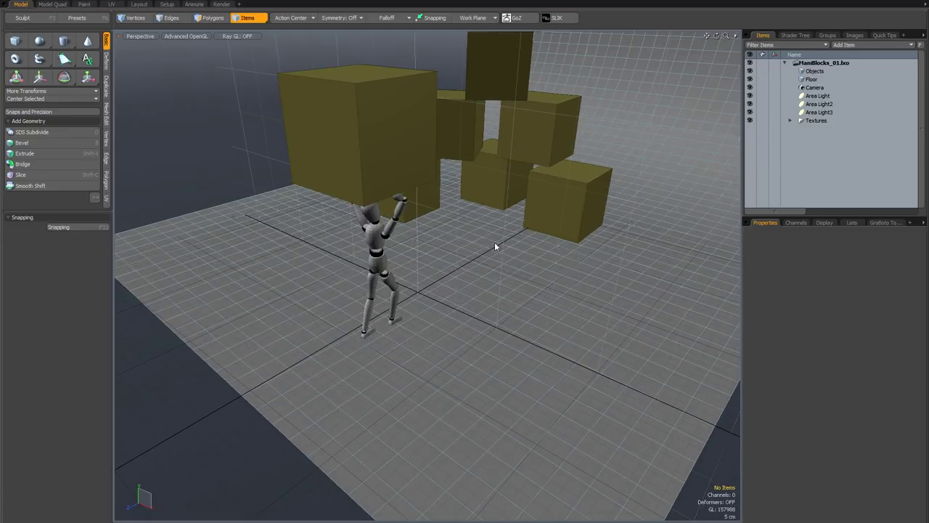
key("ctrl+space")
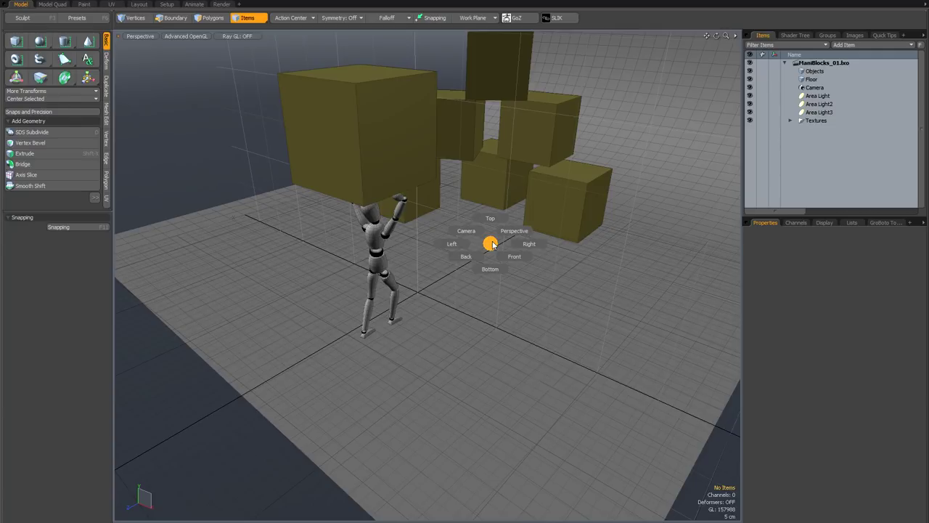
left_click(492, 218)
key("ctrl+space")
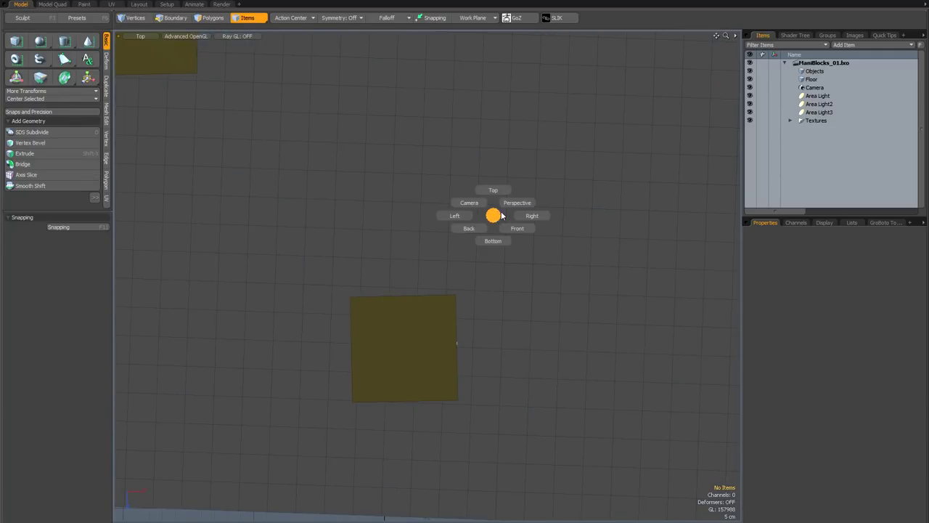
left_click(507, 204)
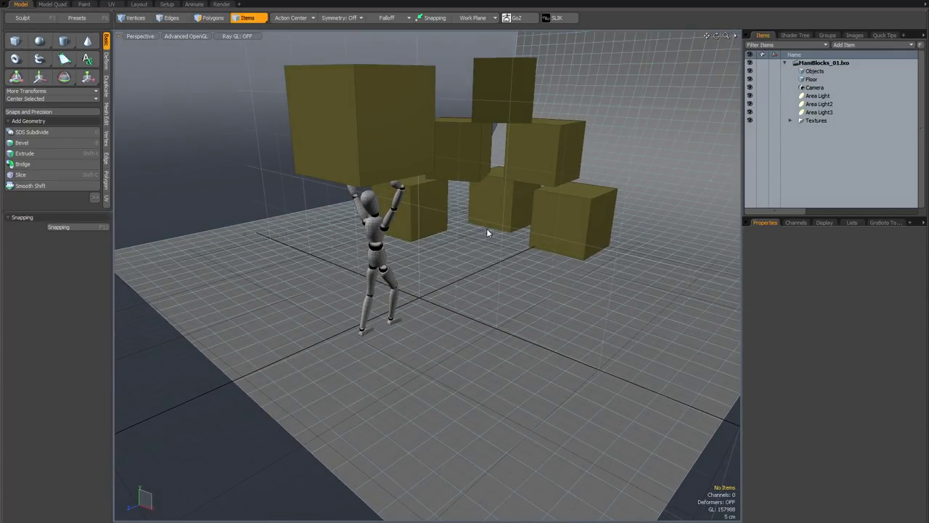
- Cycle the viewport directly through the Top, Front and Right views and back to Perspective with an angled view of the scene
key("KP_1")
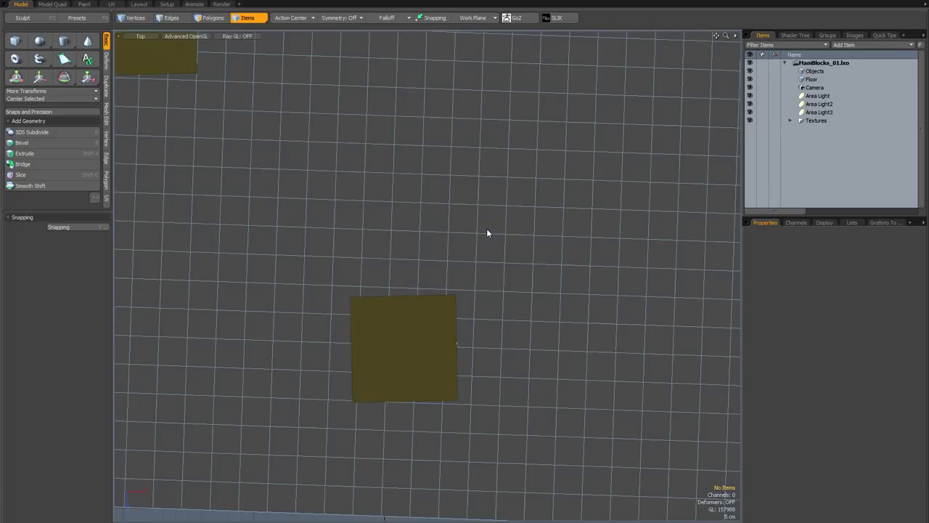
key("ctrl+2")
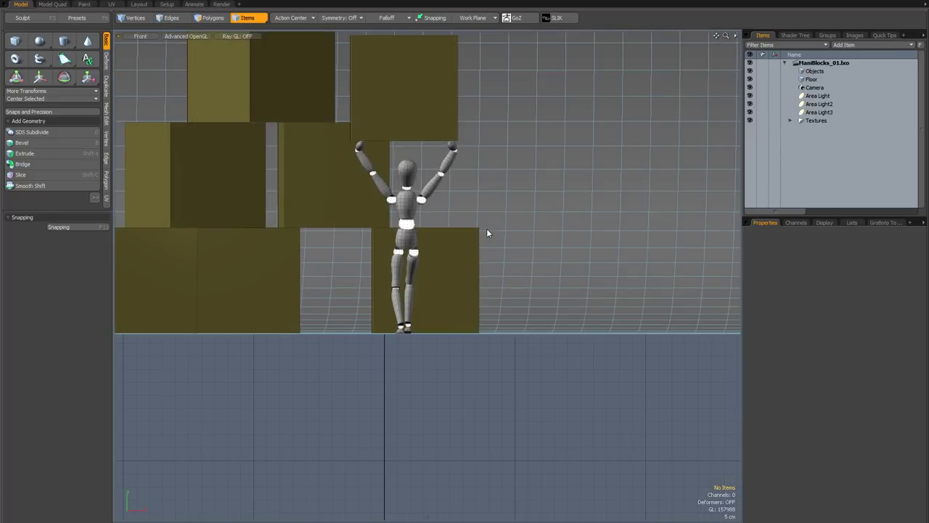
key("ctrl+3")
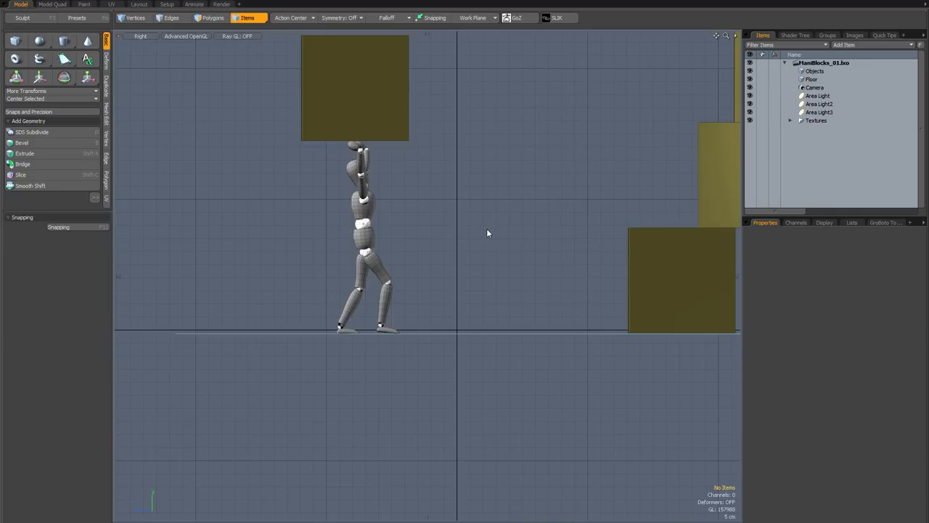
key("ctrl+4")
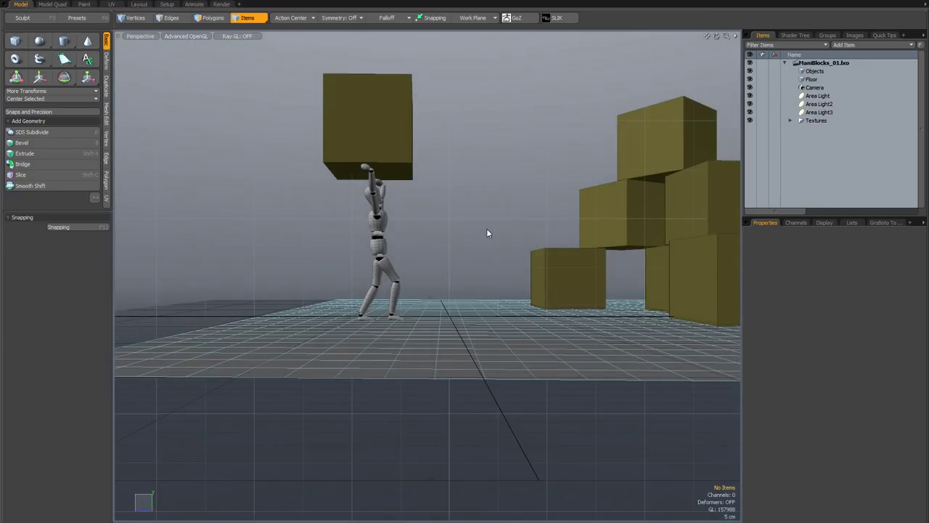
left_click_drag(486, 228, 531, 277, "alt")
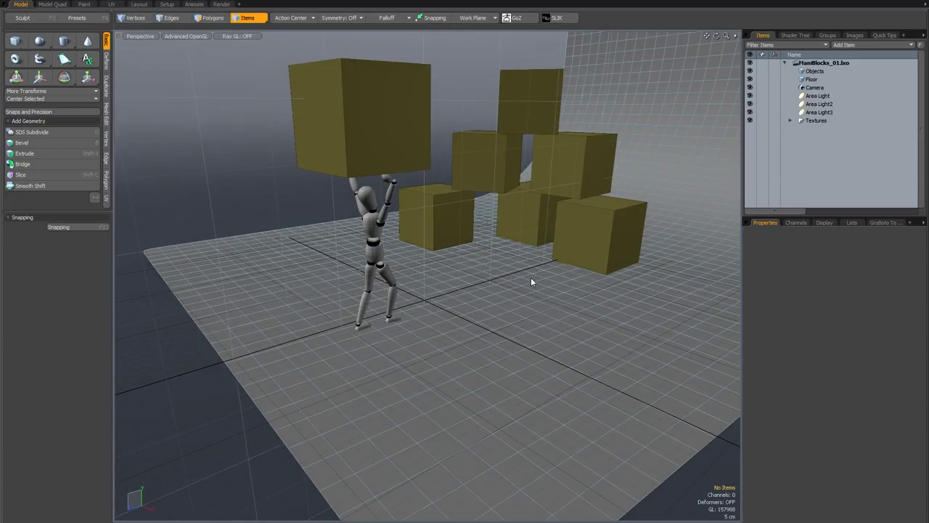
- Cycle the viewport shading through Shaded, Reflection, Wireframe, Solid and Vertex Map, and return it to Advanced OpenGL through the shading pie menu
key("KP_5")
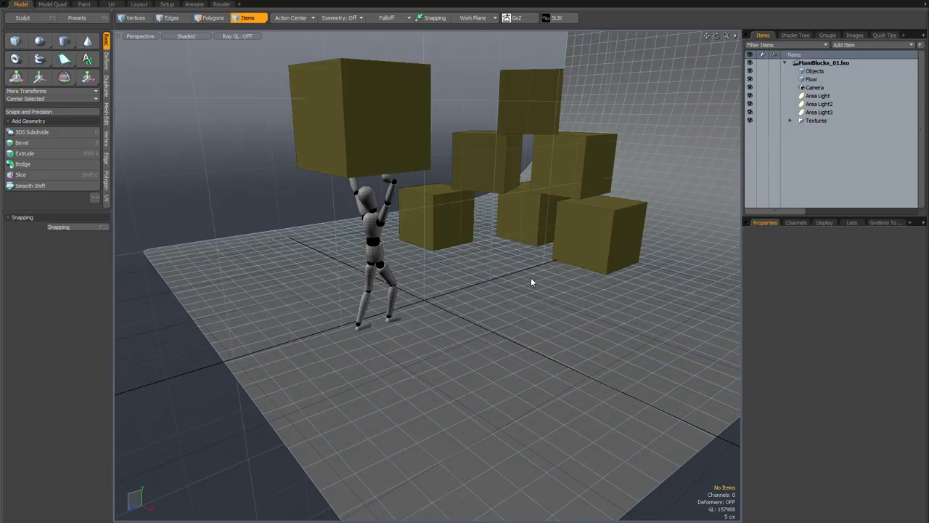
key("F8")
key("F9")
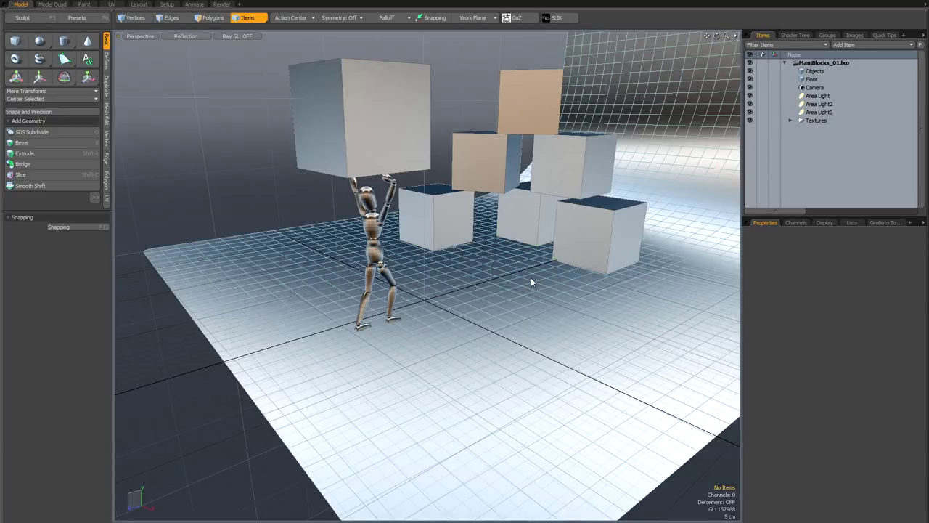
key("F5")
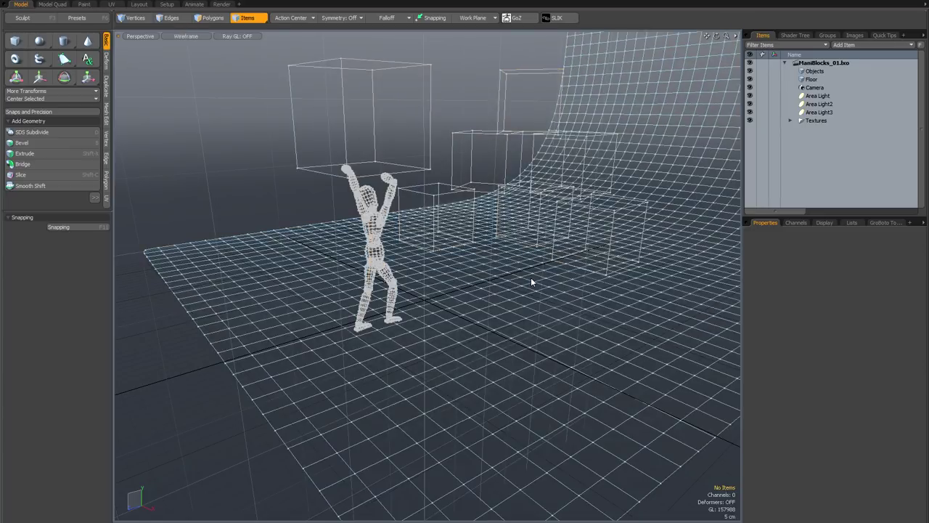
key("F6")
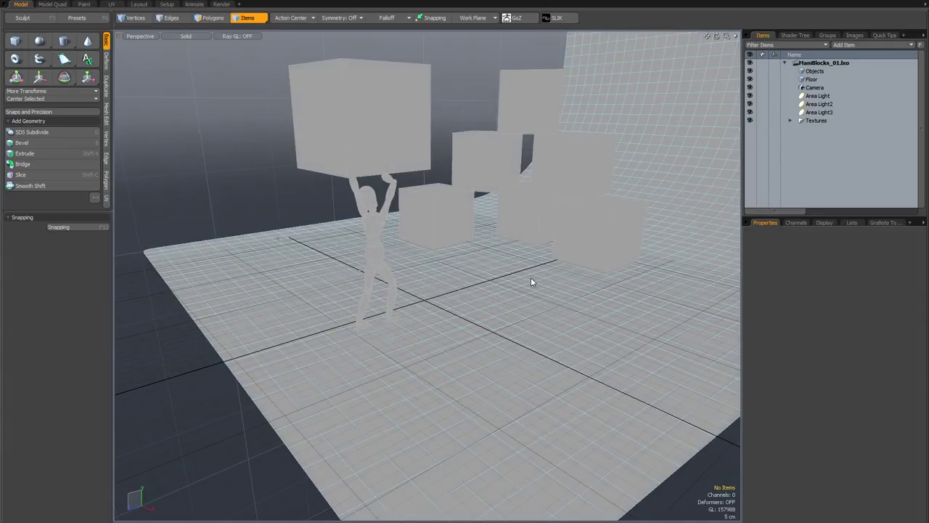
key("F7")
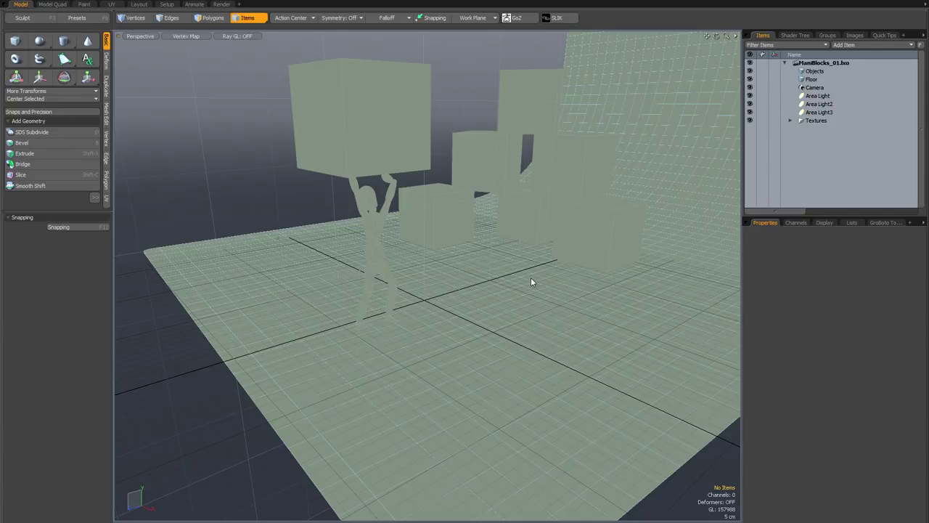
key("ctrl+2")
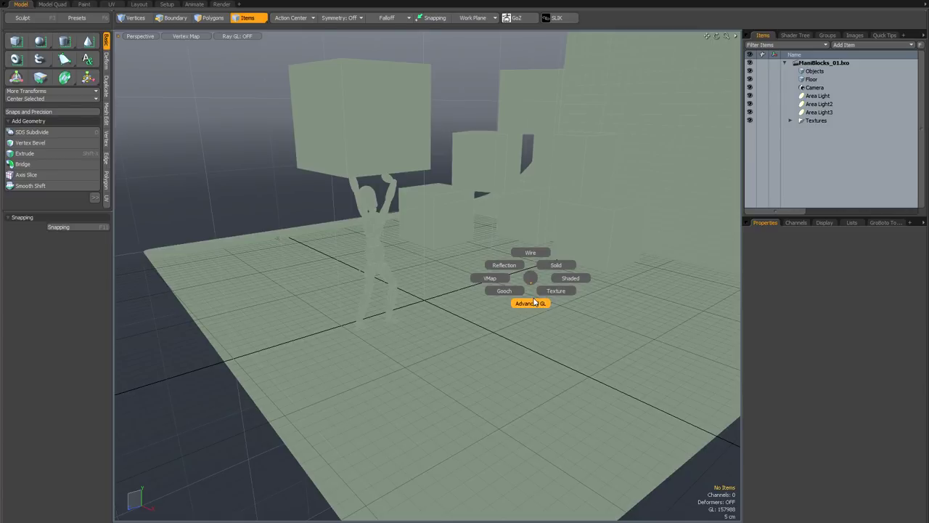
left_click(534, 302)
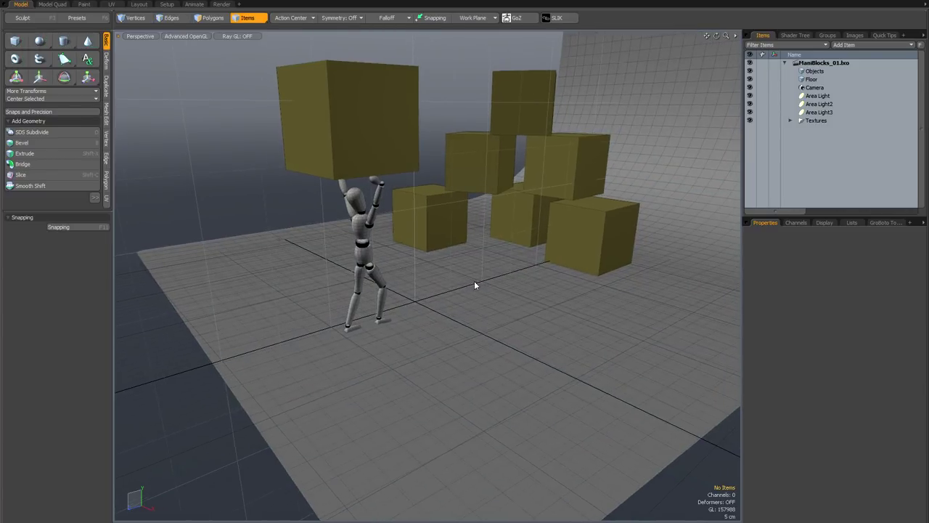
- Split the Perspective viewport with Split Vertical into an upper and a lower view of the scene
left_click_drag(474, 281, 489, 287, "alt")
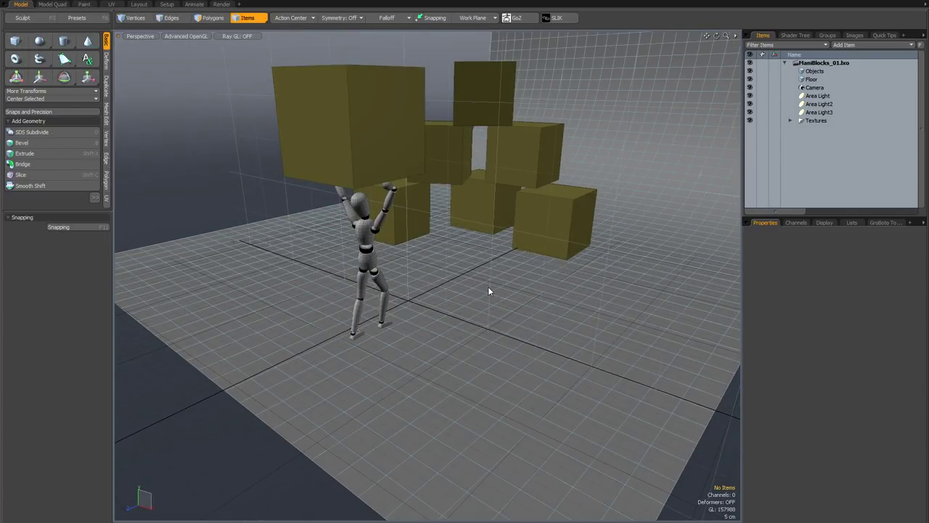
left_click_drag(489, 282, 544, 295, "alt")
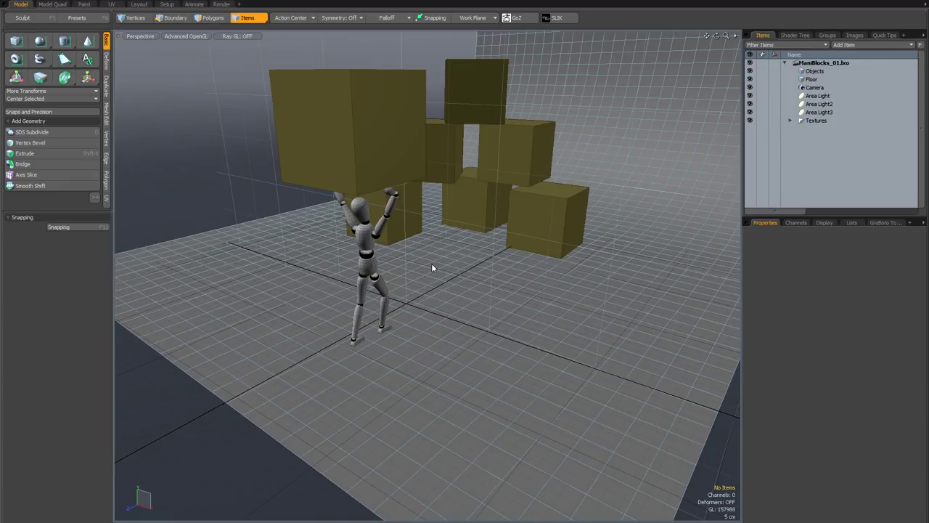
key("ctrl+space")
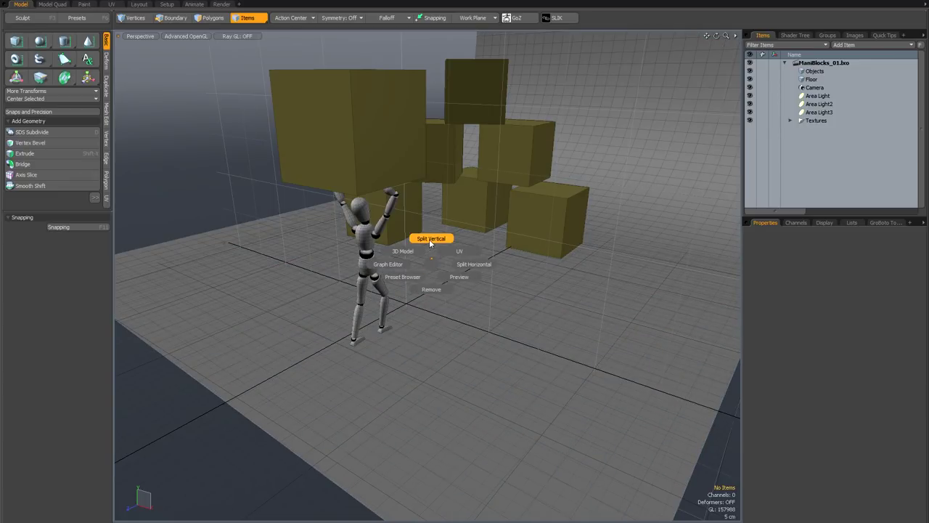
left_click(431, 238)
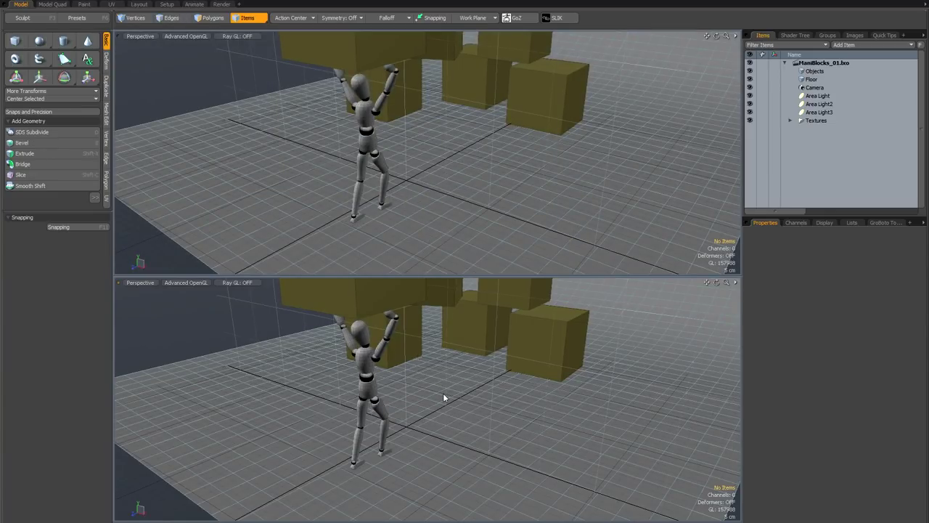
- Split the lower viewport with Split Horizontal and move the divider to make its first half wider
key("ctrl+space")
left_click(480, 395)
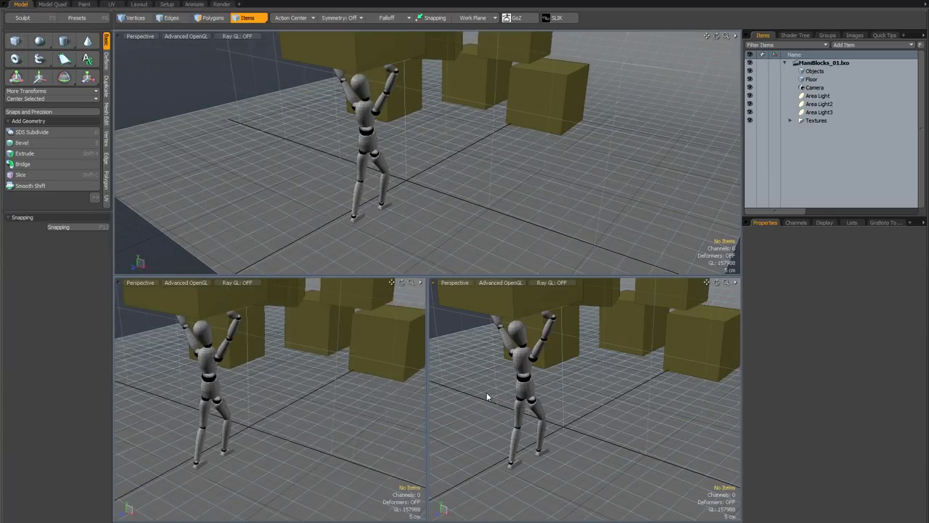
left_click_drag(429, 387, 553, 391)
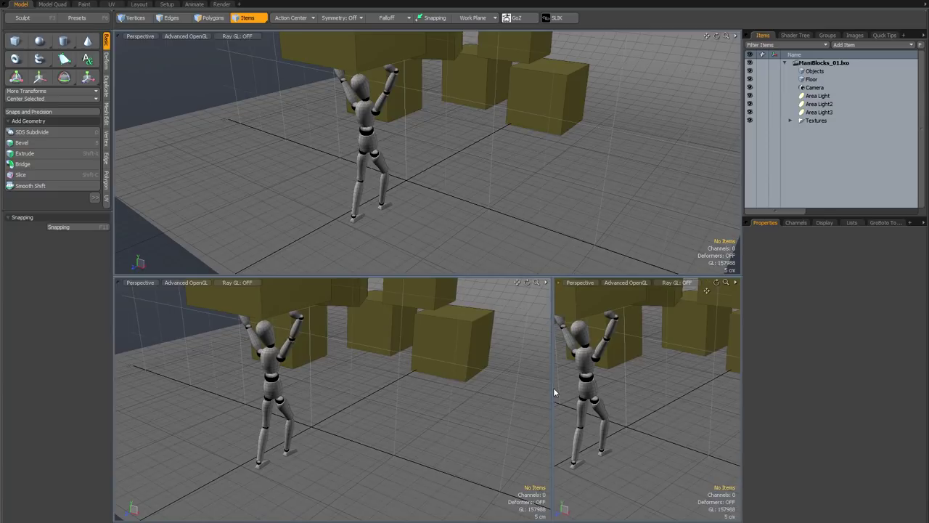
- Change the narrow lower viewport into a Shader Tree data list
left_click(735, 283)
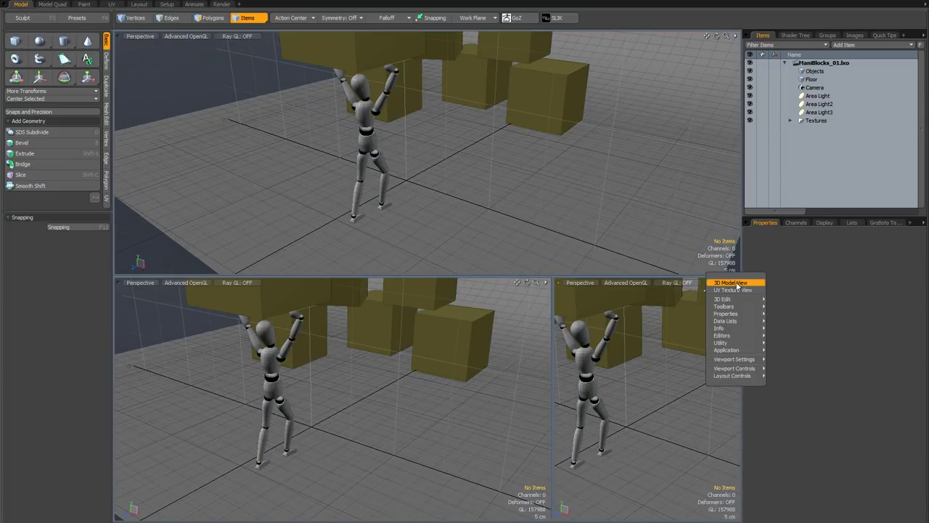
mouse_move(729, 320)
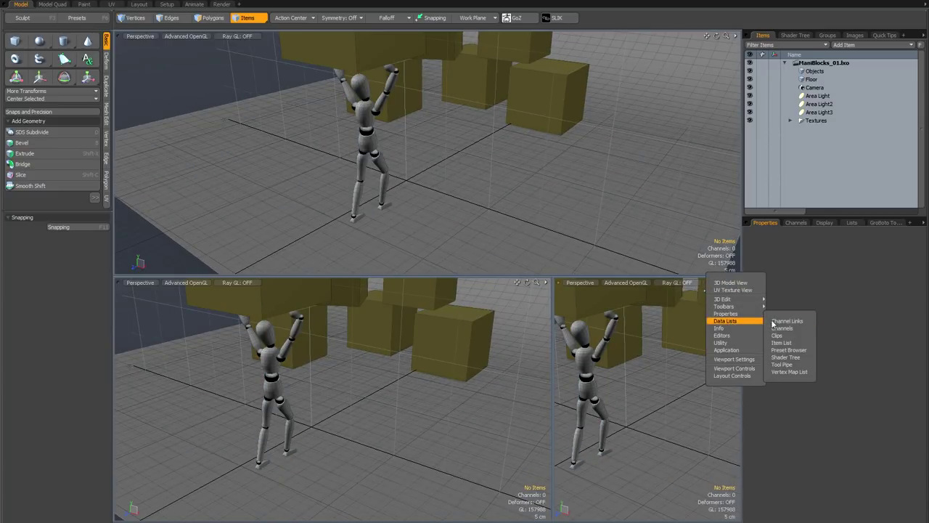
left_click(786, 357)
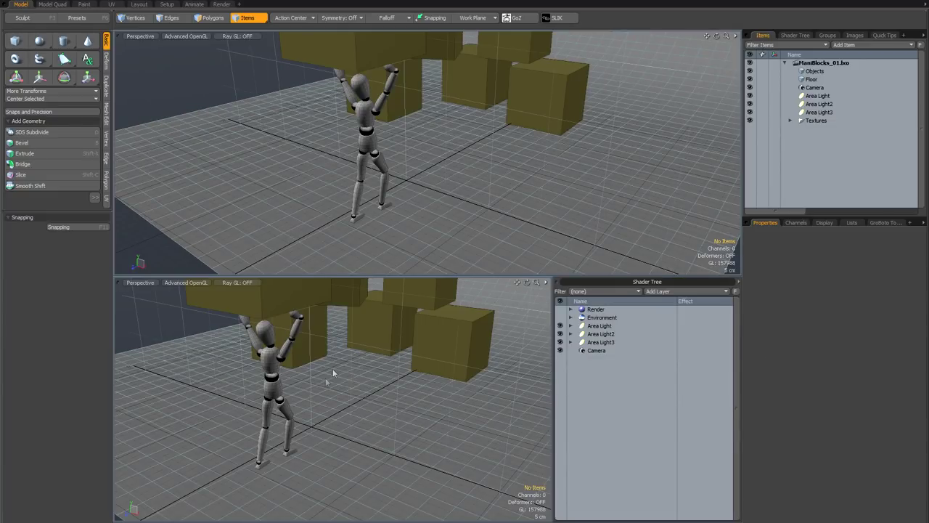
- Split the upper viewport into two side-by-side Perspective views with Split Horizontal
key("ctrl")
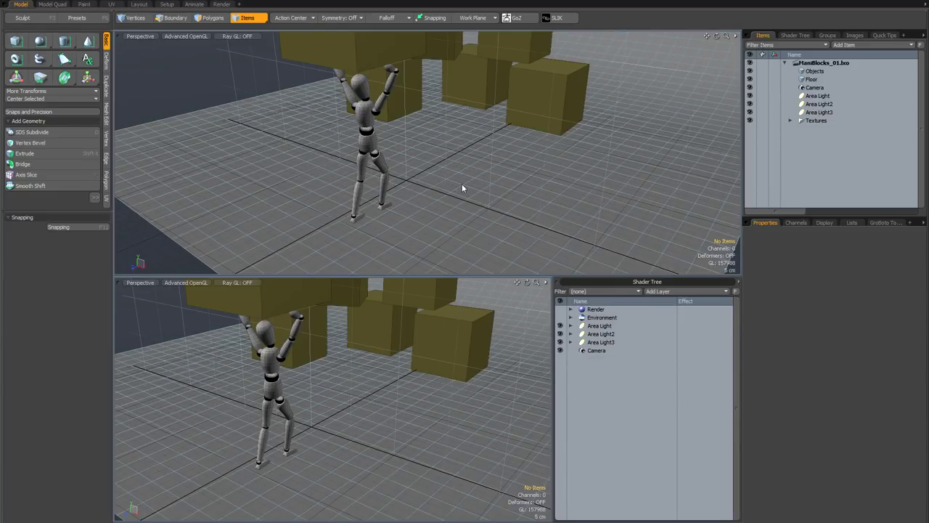
key("ctrl+space")
left_click(497, 186)
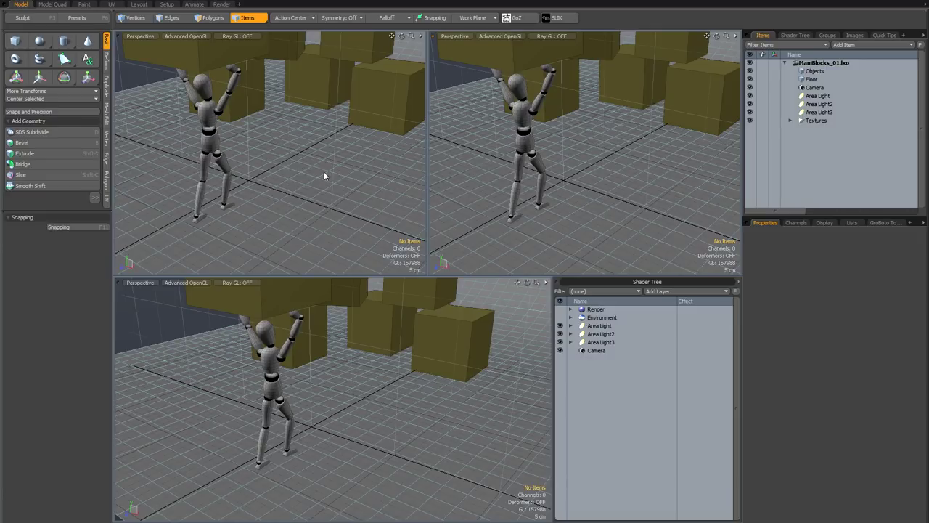
- Turn the first upper viewport into a slightly widened render Preview and pick the mannequin's material in it
key("ctrl+space")
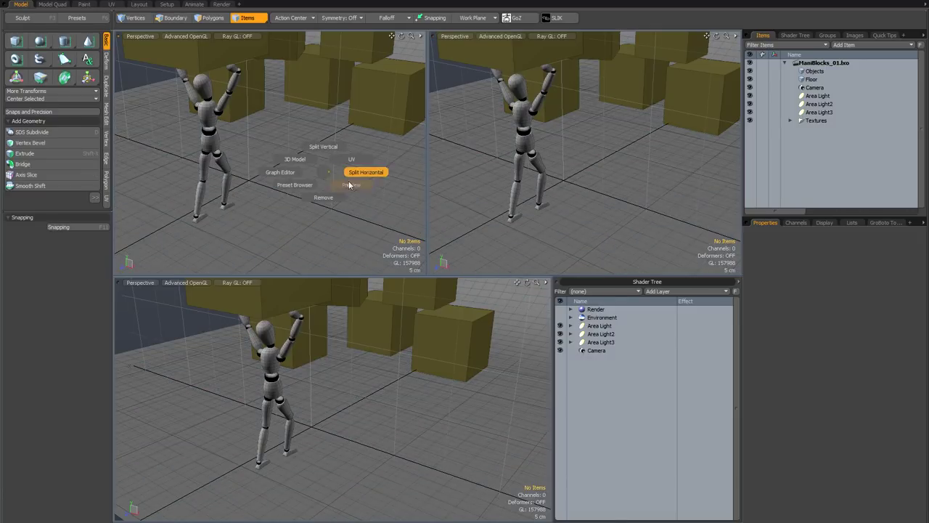
left_click(350, 184)
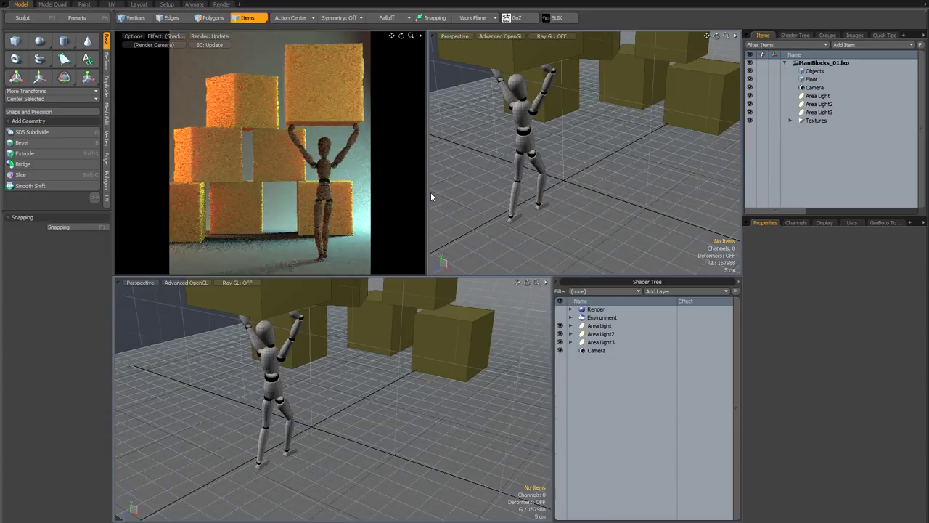
left_click_drag(427, 192, 431, 193)
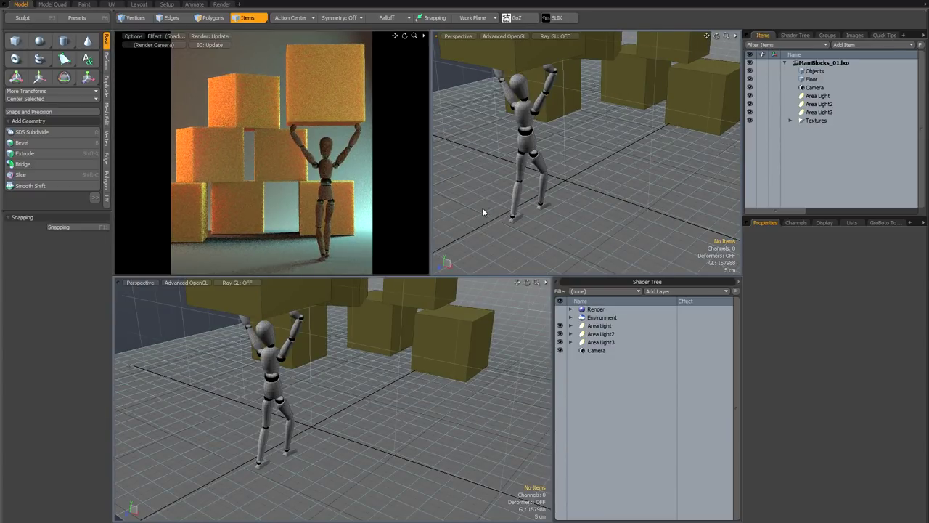
left_click(328, 177)
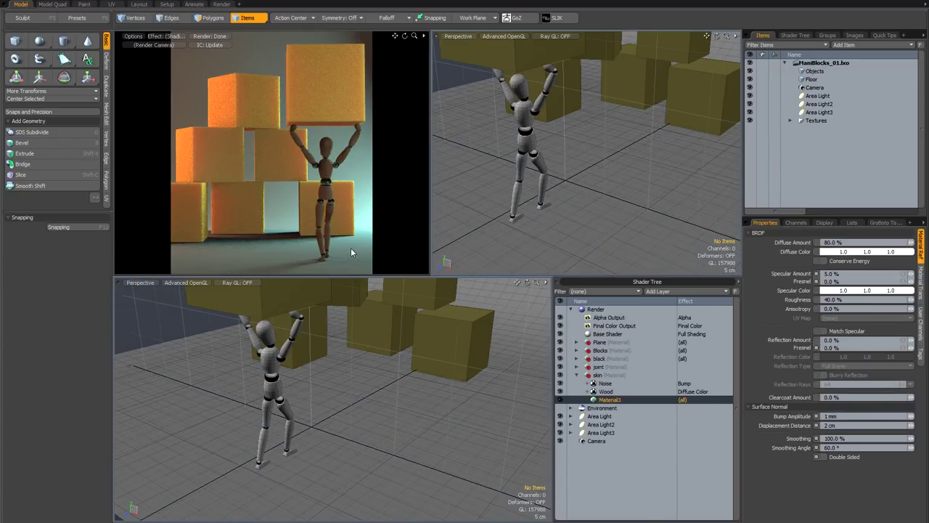
- Remove the Preview, the upper Perspective view and the Shader Tree viewport, leaving a single Perspective view
key("ctrl")
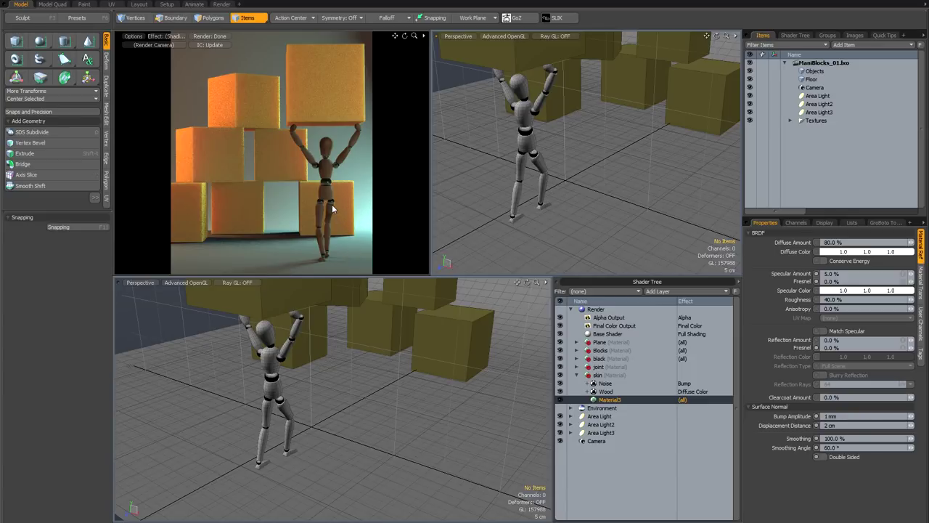
key("ctrl+Tab")
left_click(332, 229)
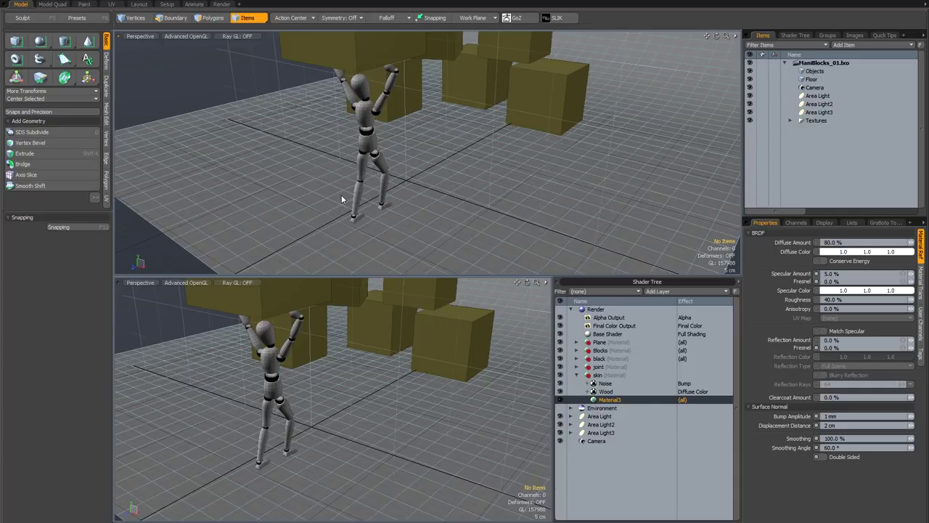
key("ctrl+space")
left_click(342, 220)
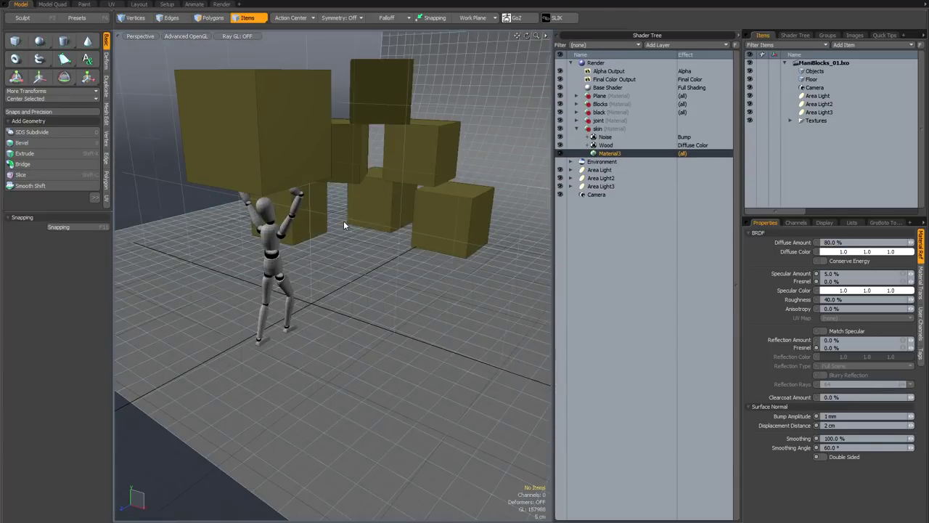
key("ctrl+space")
left_click(646, 295)
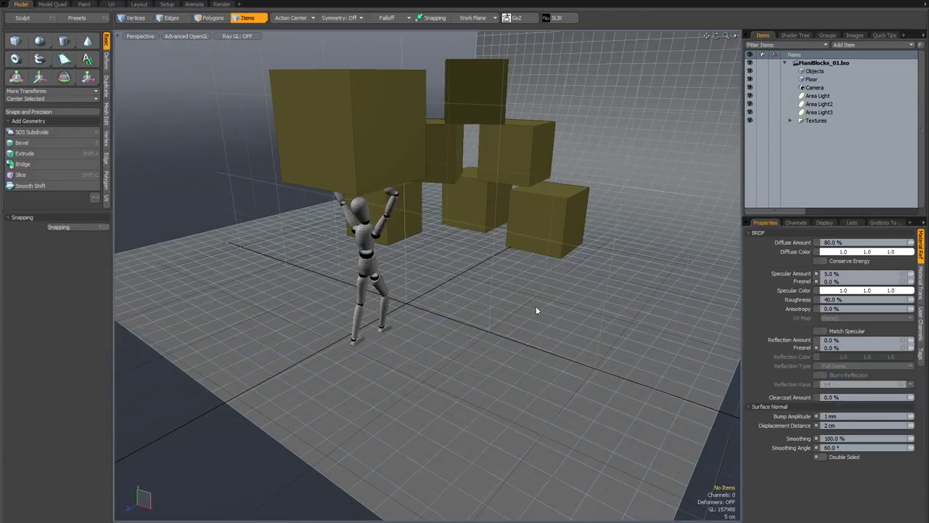
mouse_move(502, 297)
left_mouse_down("alt+shift")
mouse_move(521, 301)
mouse_move(503, 304)
left_mouse_up("alt+shift")
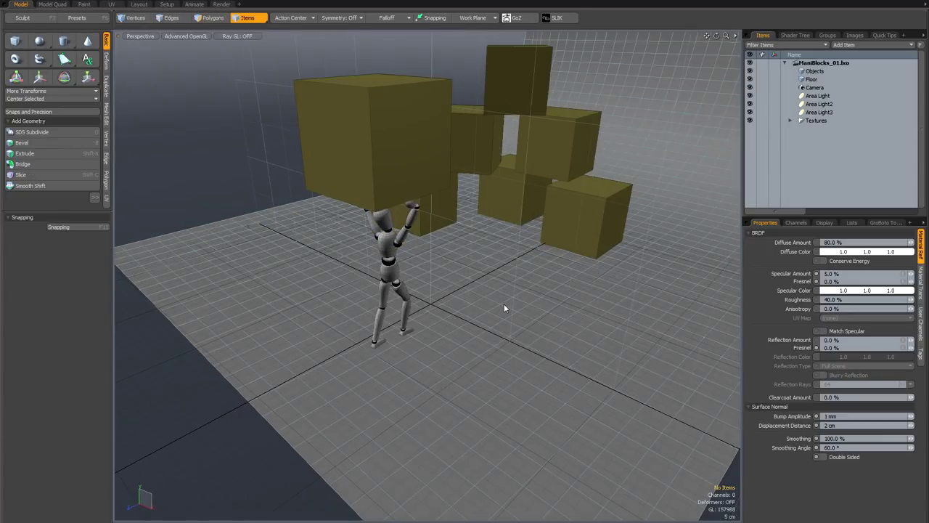